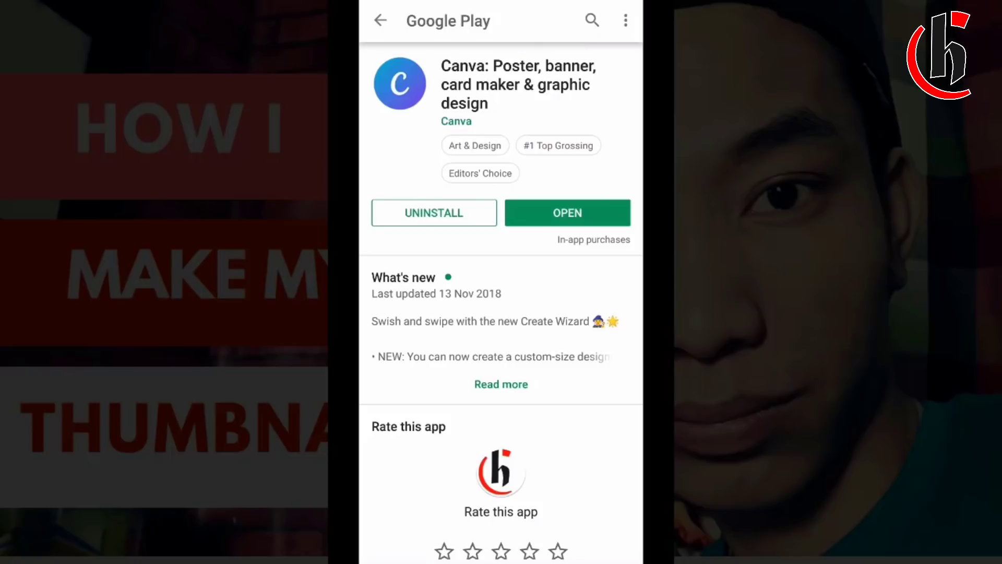
Step: Open the Canva app from its Google Play page
scroll(502, 282, down, 6)
scroll(502, 282, up, 6)
click(568, 213)
Step: Look through the template categories, from Instagram Post down to Pinterest Graphic
scroll(502, 281, down, 5)
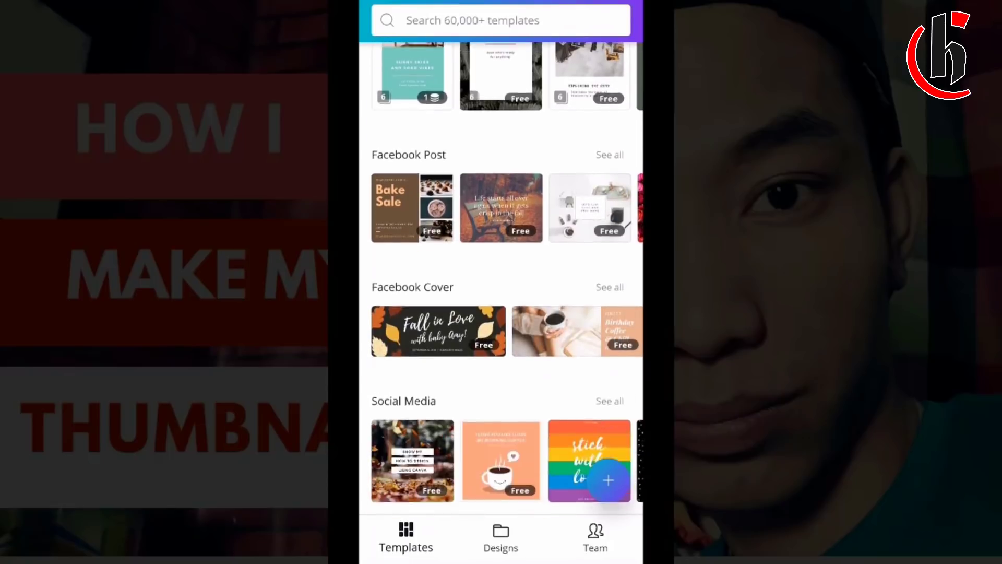
scroll(501, 282, up, 4)
scroll(501, 282, down, 10)
scroll(501, 277, up, 5)
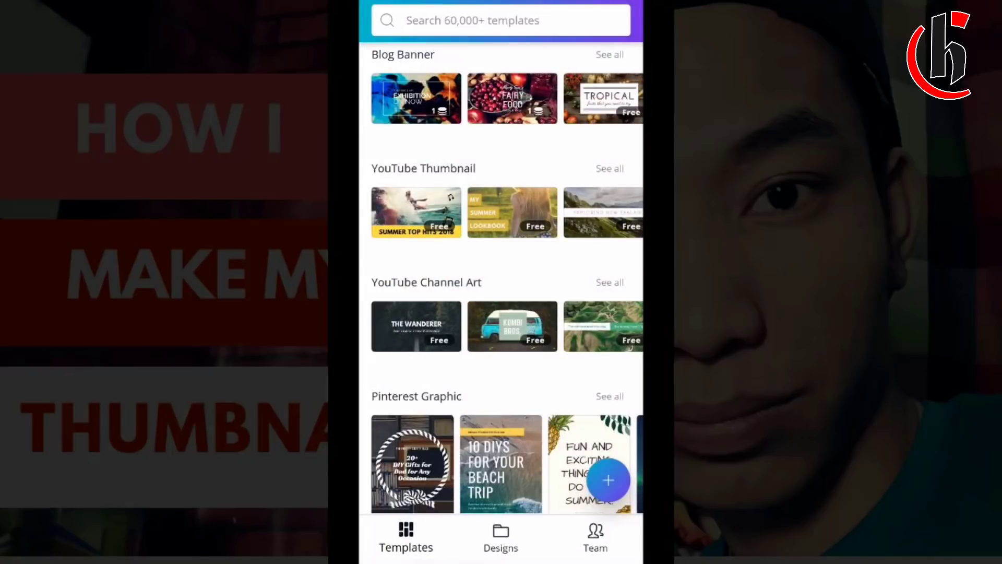
scroll(501, 282, down, 5)
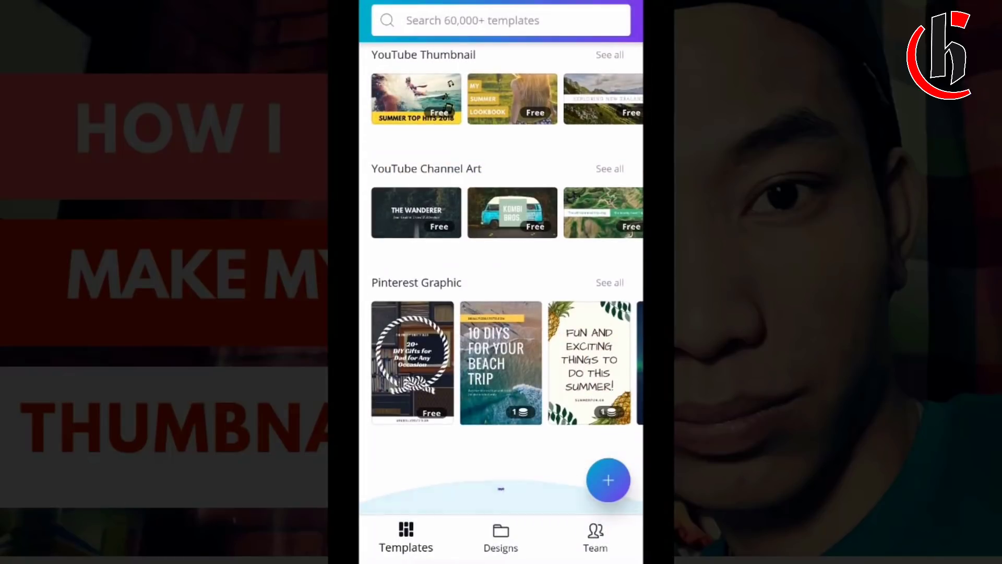
scroll(501, 281, up, 10)
scroll(501, 282, up, 5)
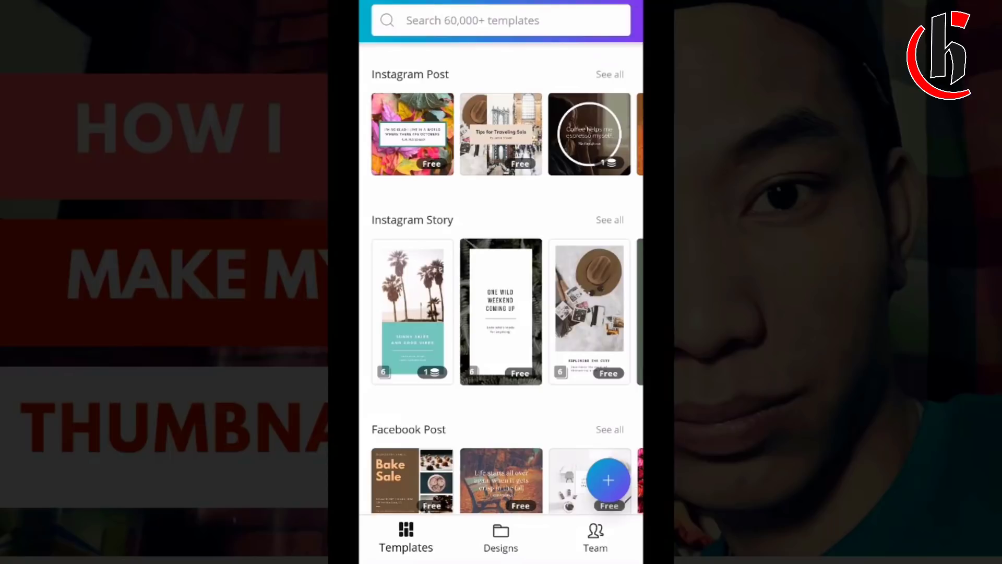
scroll(501, 282, down, 2)
scroll(501, 282, up, 2)
scroll(501, 282, down, 5)
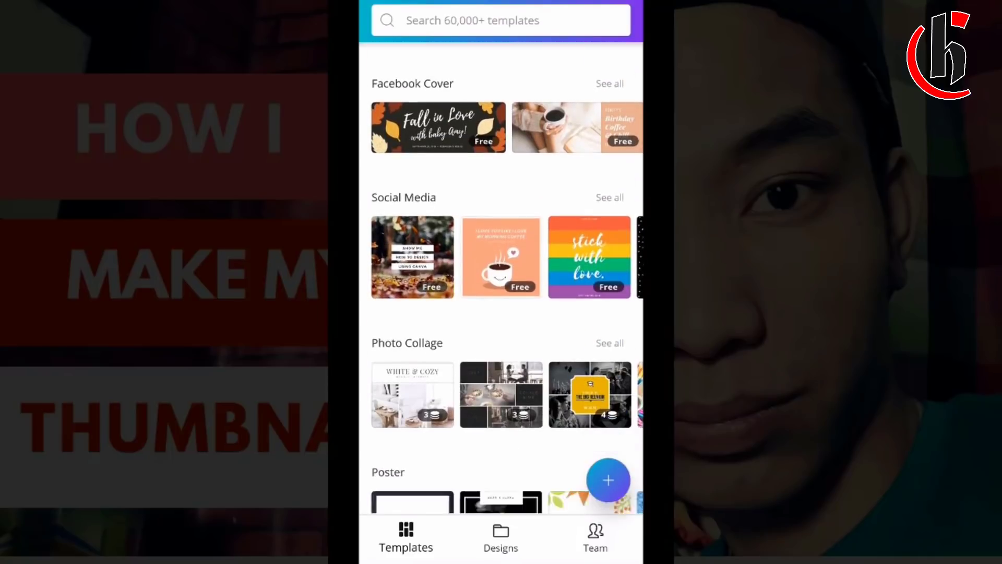
scroll(501, 282, down, 3)
scroll(501, 282, down, 3)
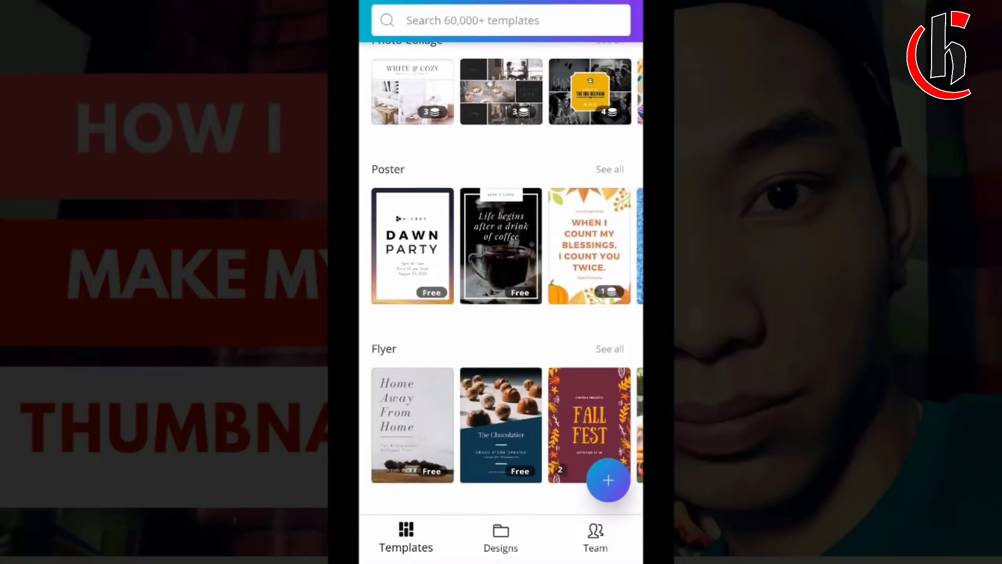
scroll(501, 282, down, 5)
scroll(501, 281, down, 3)
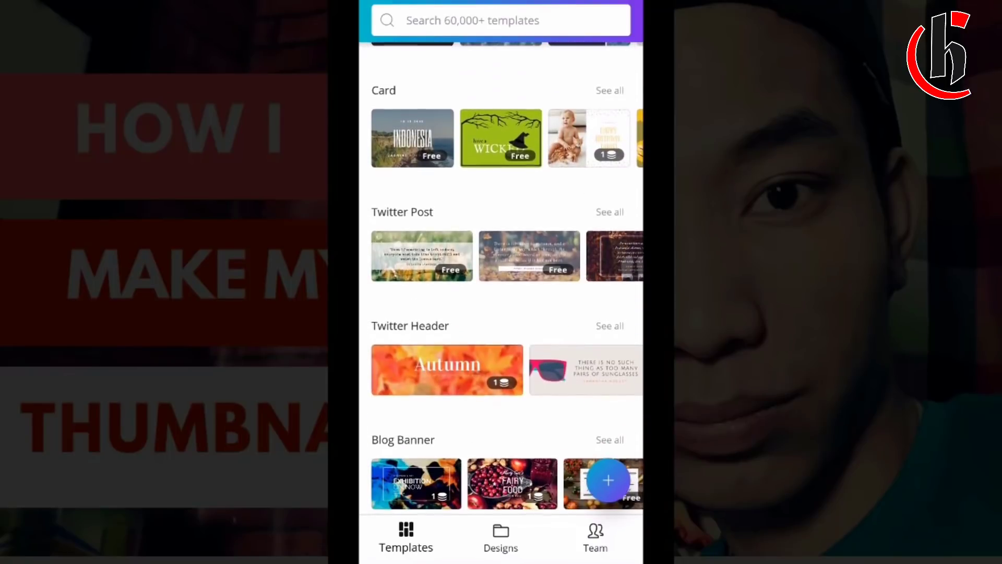
scroll(501, 282, down, 3)
scroll(501, 282, down, 3)
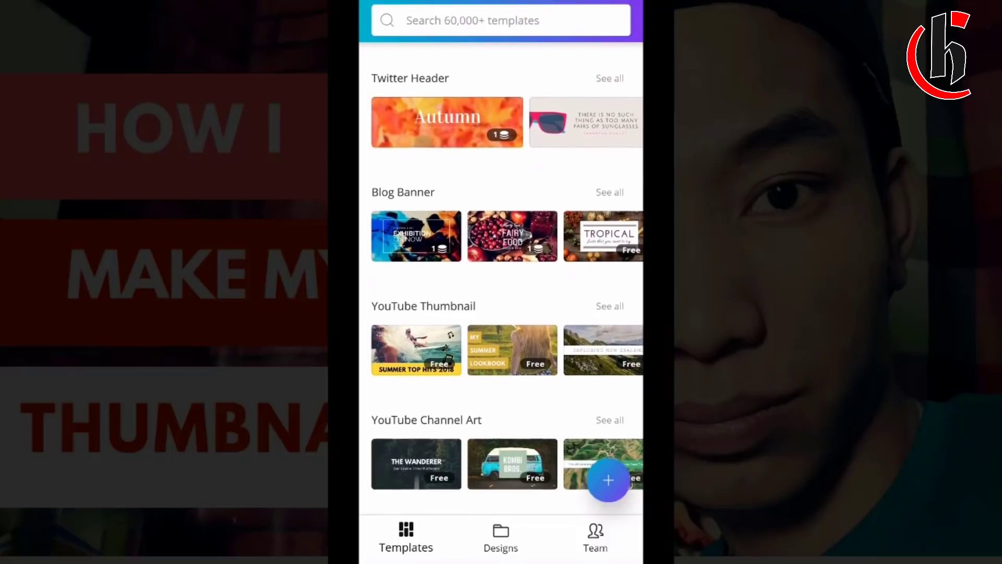
scroll(501, 282, down, 4)
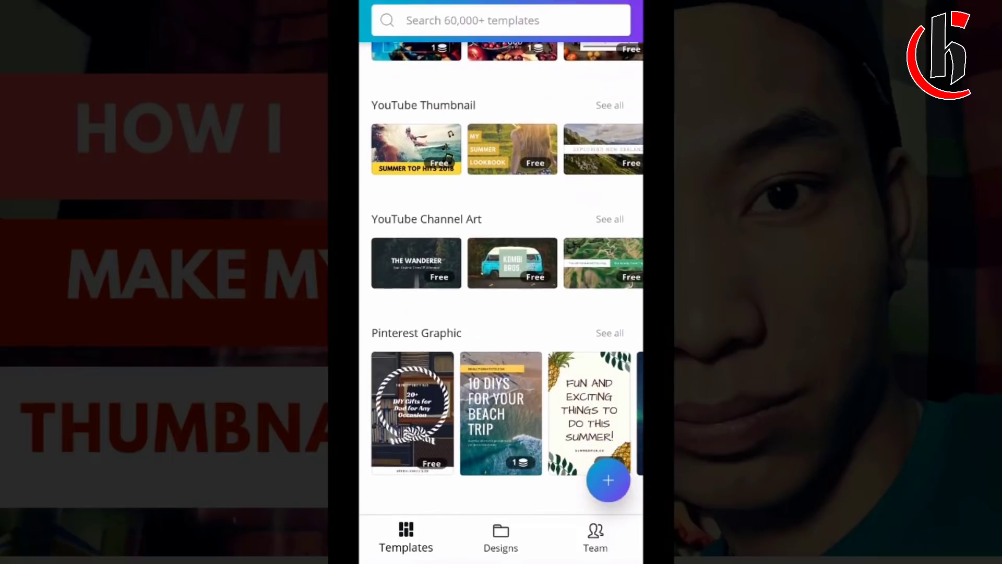
Step: Browse the YouTube Thumbnail templates and open the free "My Summer Lookbook" design
scroll(501, 282, up, 2)
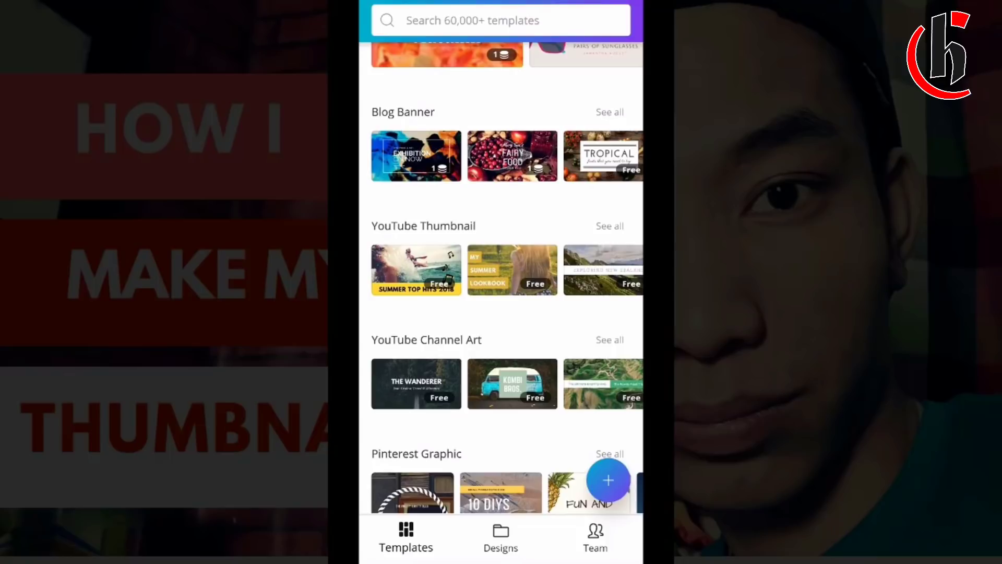
scroll(502, 269, right, 10)
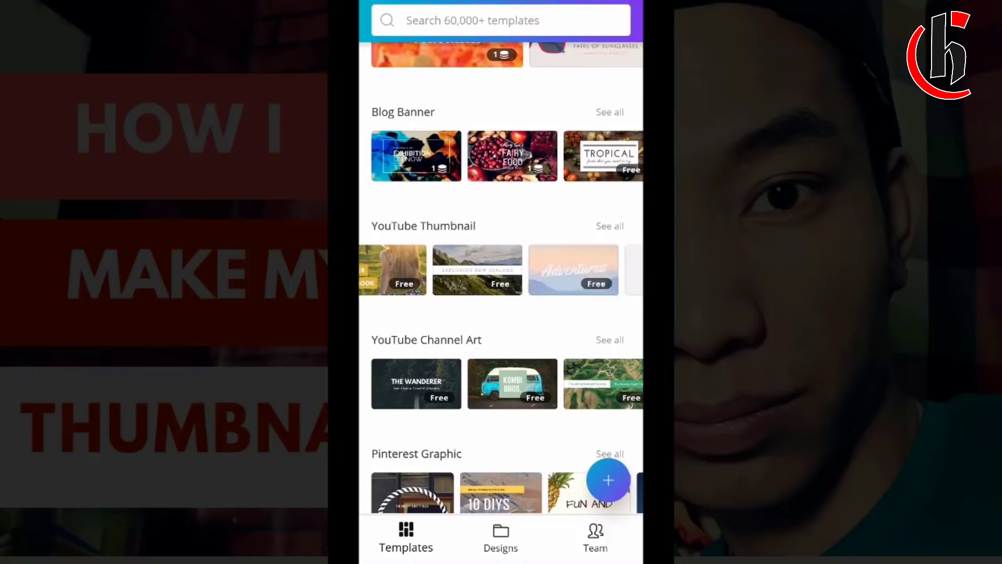
scroll(501, 270, right, 3)
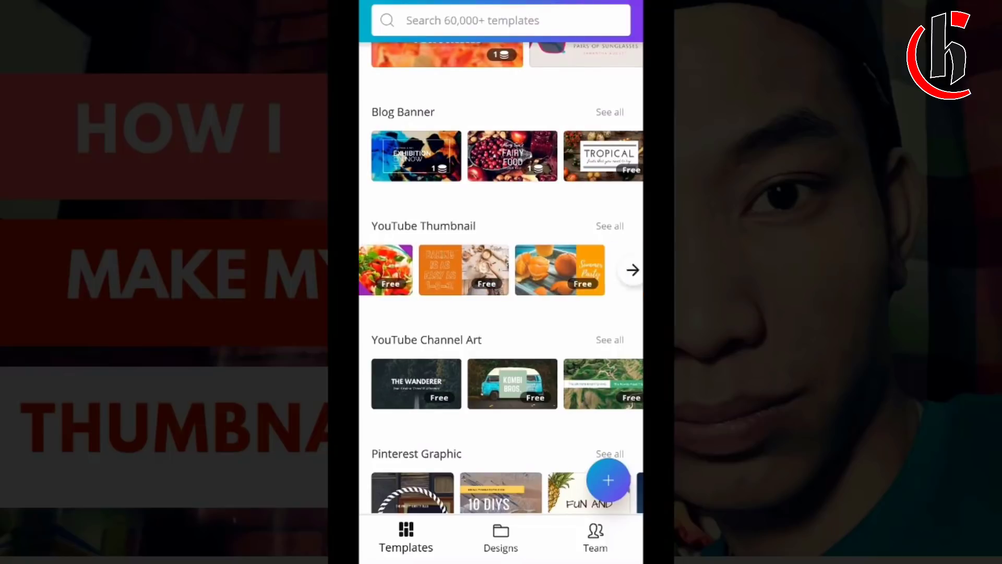
scroll(501, 270, left, 10)
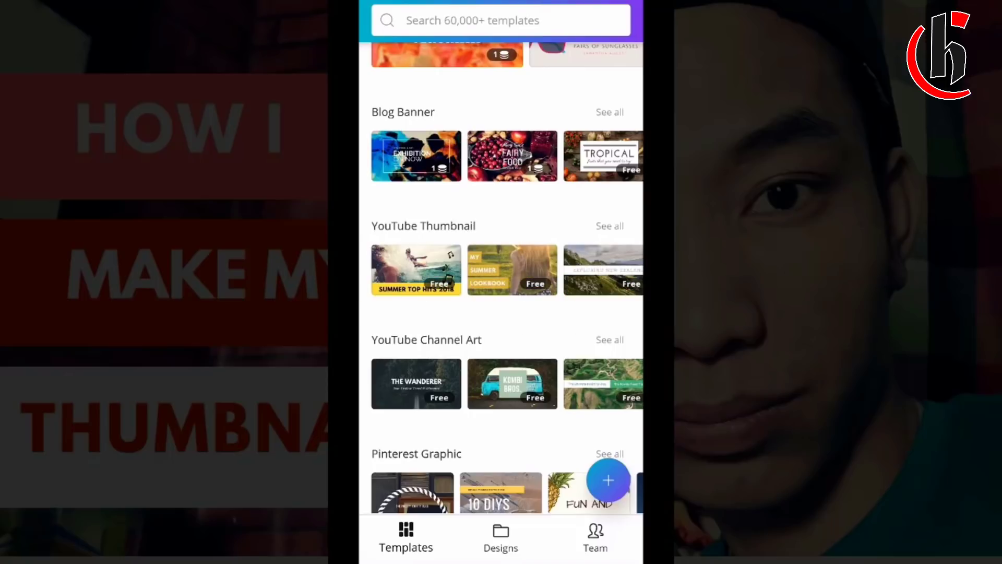
scroll(501, 270, right, 10)
scroll(502, 277, down, 1)
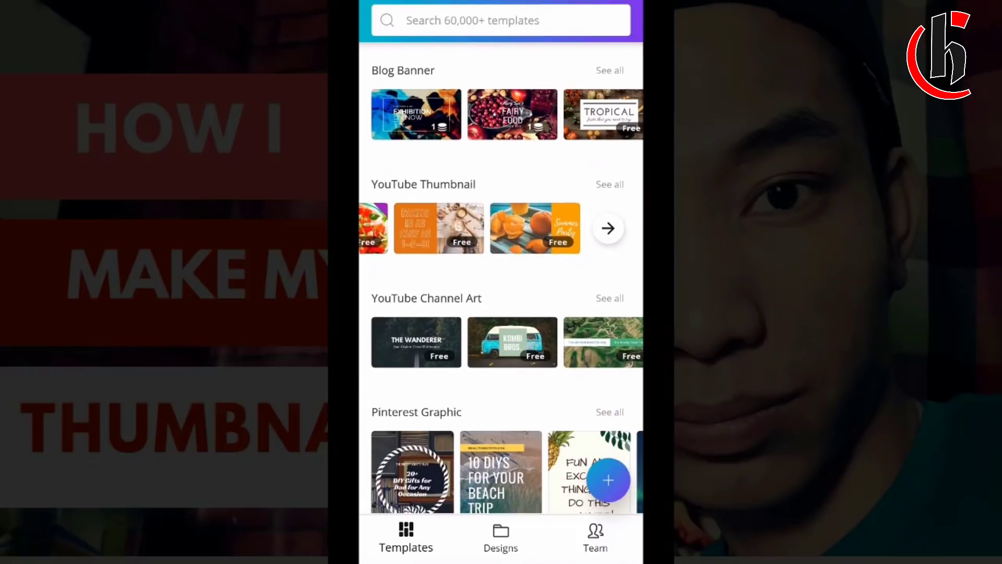
scroll(501, 228, left, 10)
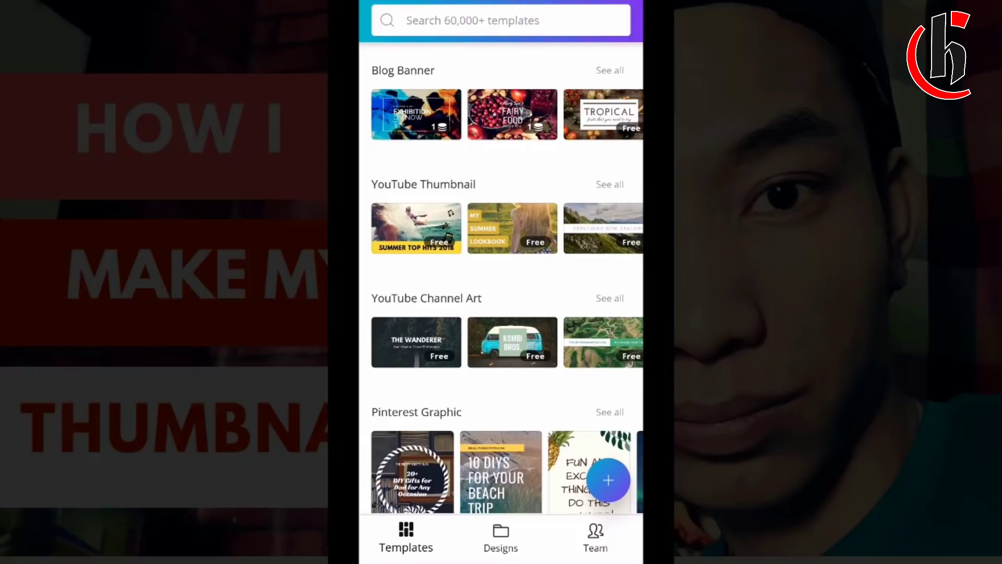
click(513, 228)
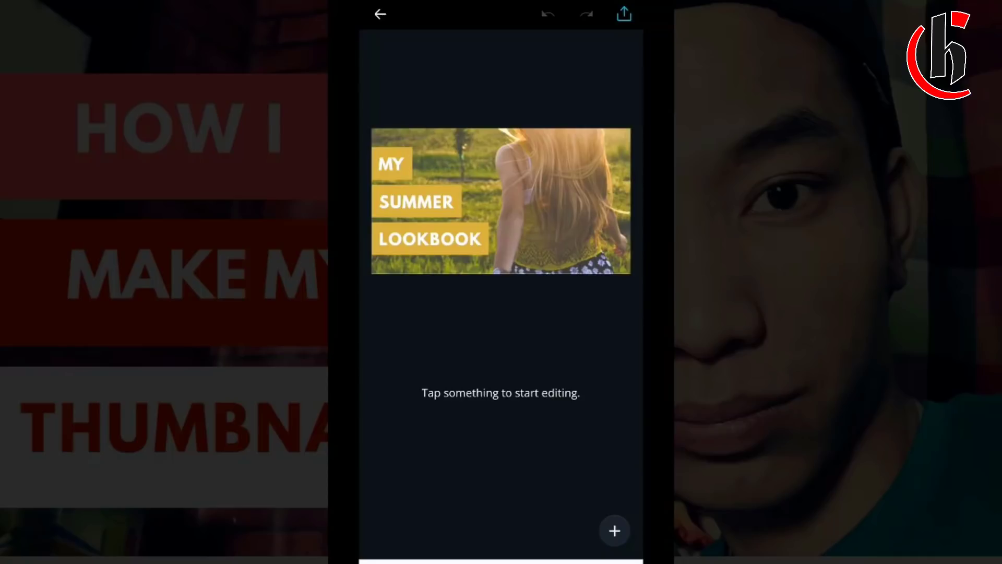
Step: Replace the template's background photo with the closed-mouth selfie in front of the brick wall from the gallery
click(554, 209)
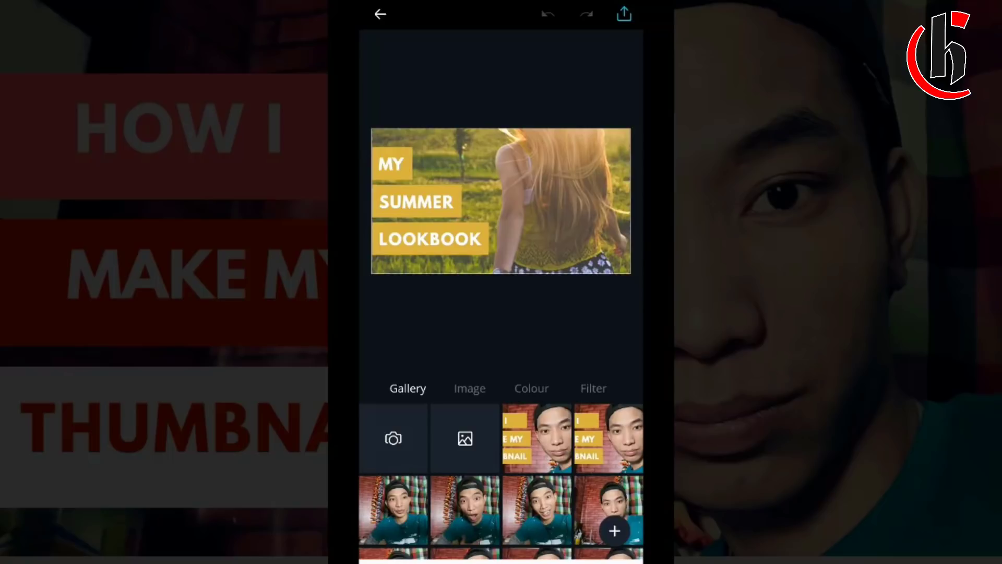
scroll(502, 433, down, 5)
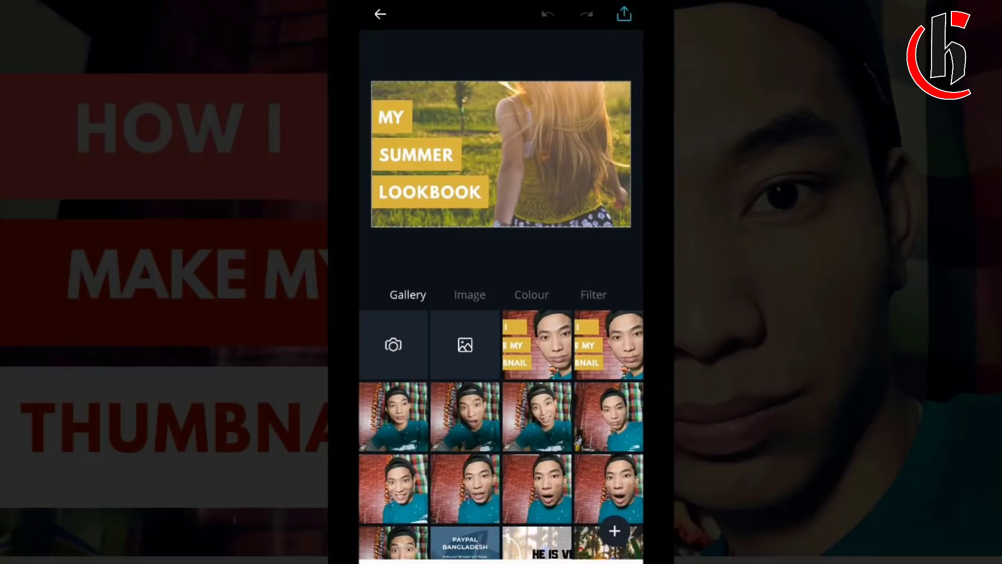
click(393, 488)
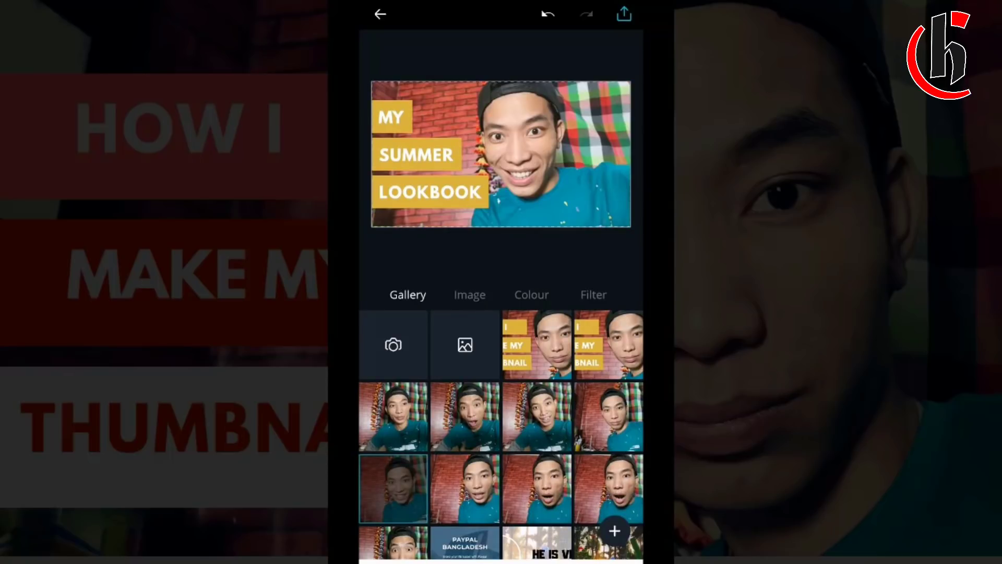
click(609, 416)
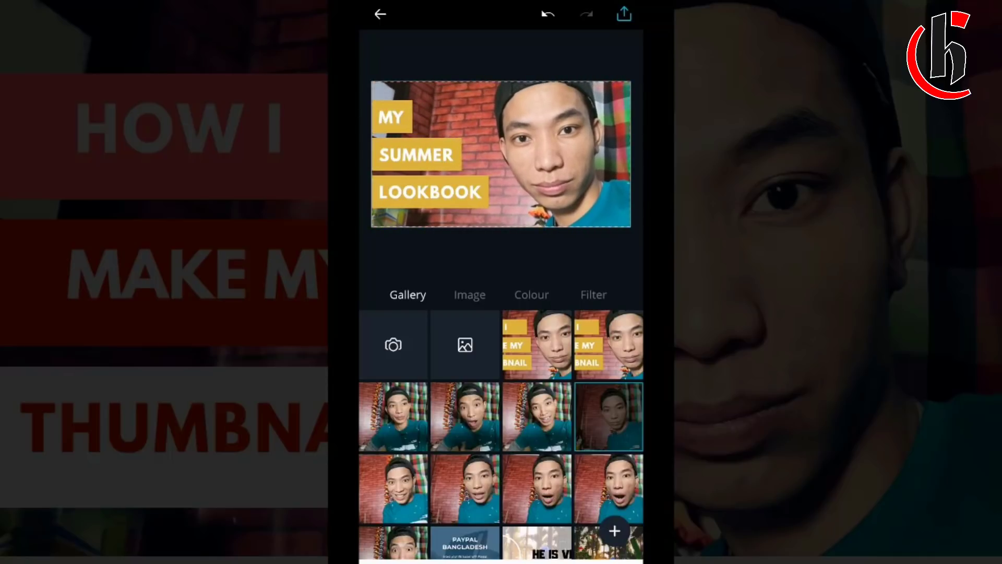
Step: Move the MY text off its yellow bar onto the face and widen the top bar to the right
click(392, 117)
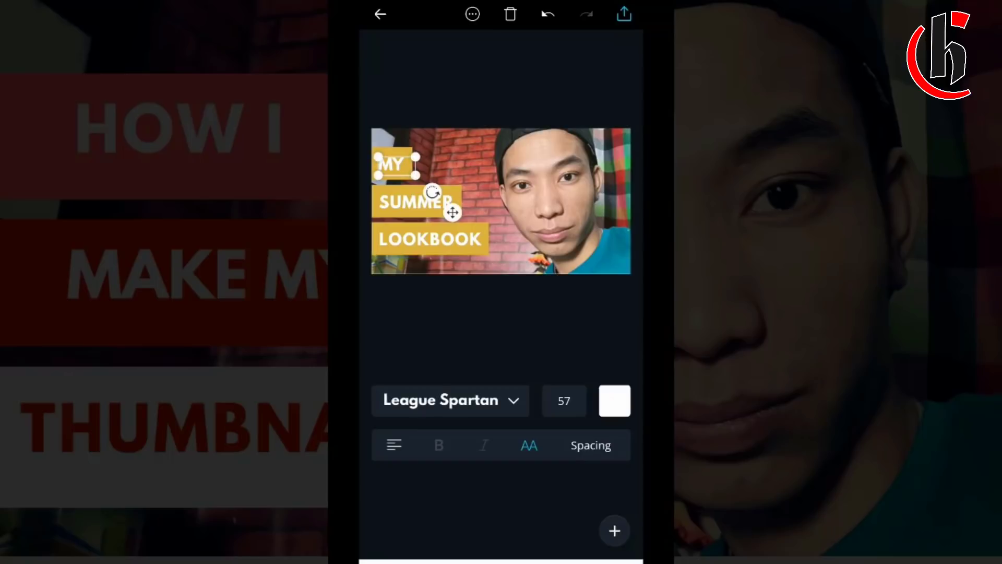
drag(391, 164, 548, 172)
click(396, 163)
drag(416, 164, 478, 164)
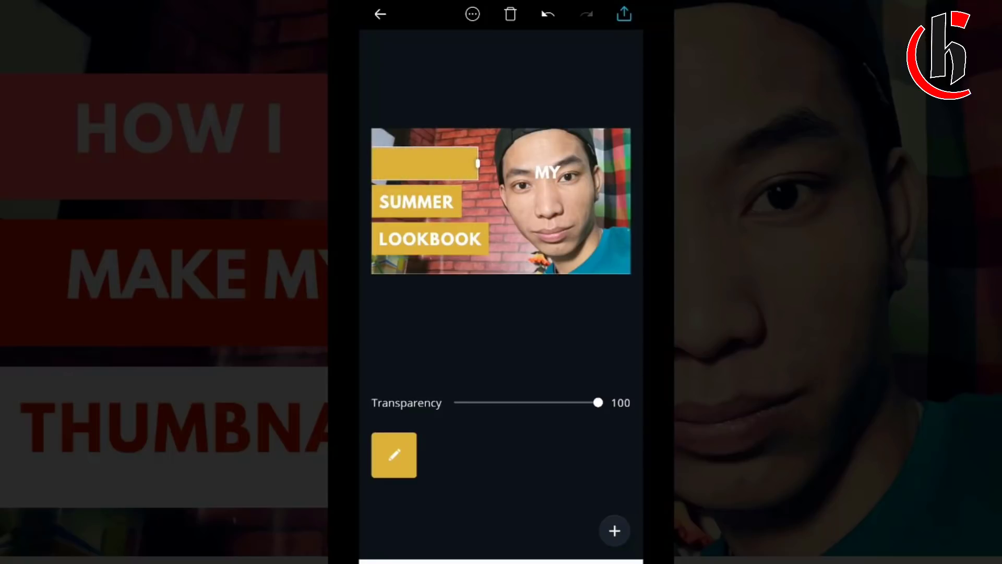
Step: Move the SUMMER text off its bar onto the face and widen the middle yellow bar to the right
click(416, 202)
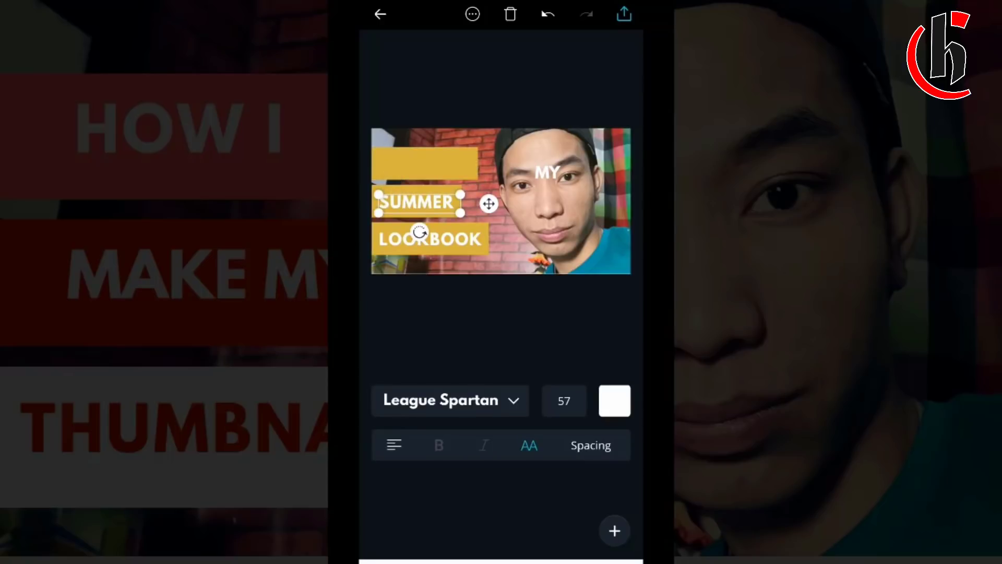
drag(416, 202, 563, 194)
click(418, 201)
drag(462, 201, 497, 202)
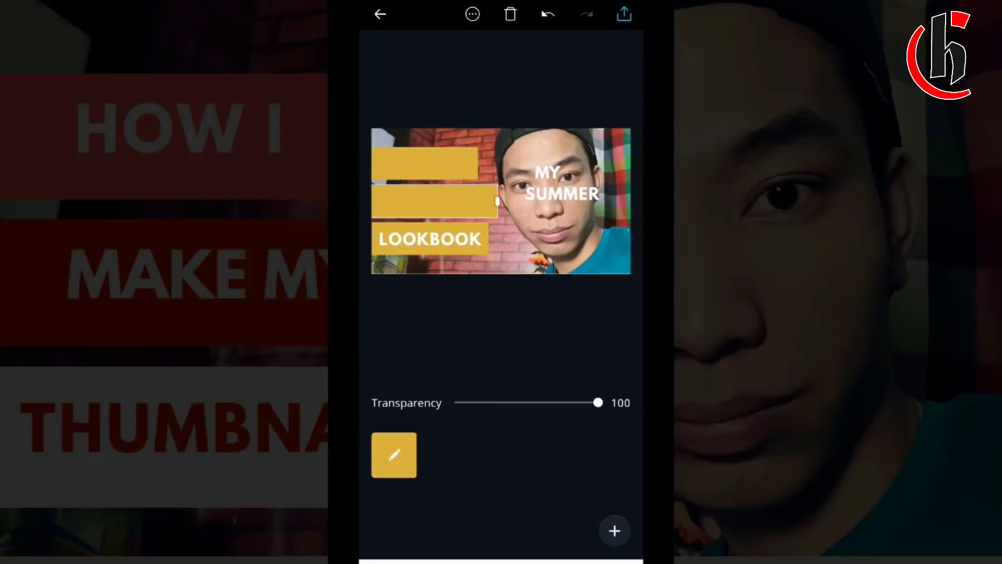
Step: Move the LOOKBOOK text off its bar beneath SUMMER and slightly enlarge the lowest yellow bar
click(429, 239)
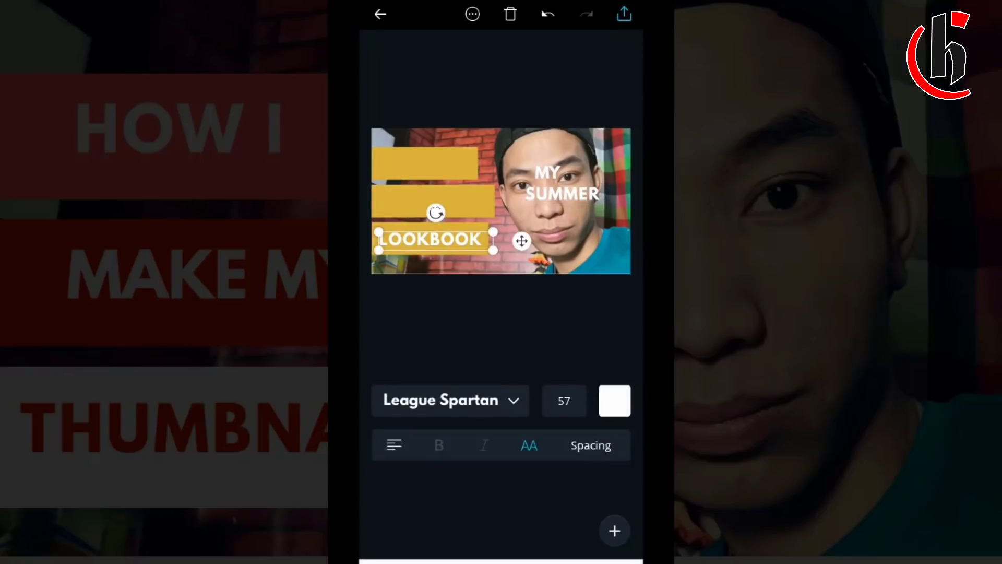
drag(430, 238, 583, 214)
click(433, 241)
mouse_move(493, 254)
mouse_down()
mouse_move(527, 269)
mouse_move(494, 255)
mouse_up()
drag(433, 238, 433, 245)
Step: Replace the MY text with "How I" and place it as a single line on the top yellow bar
click(548, 172)
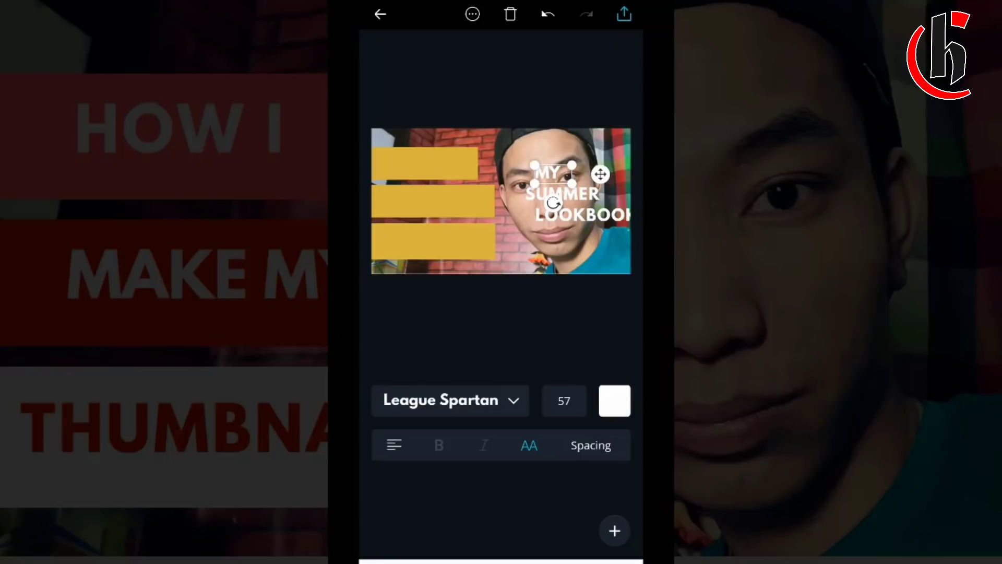
drag(548, 172, 418, 163)
click(420, 163)
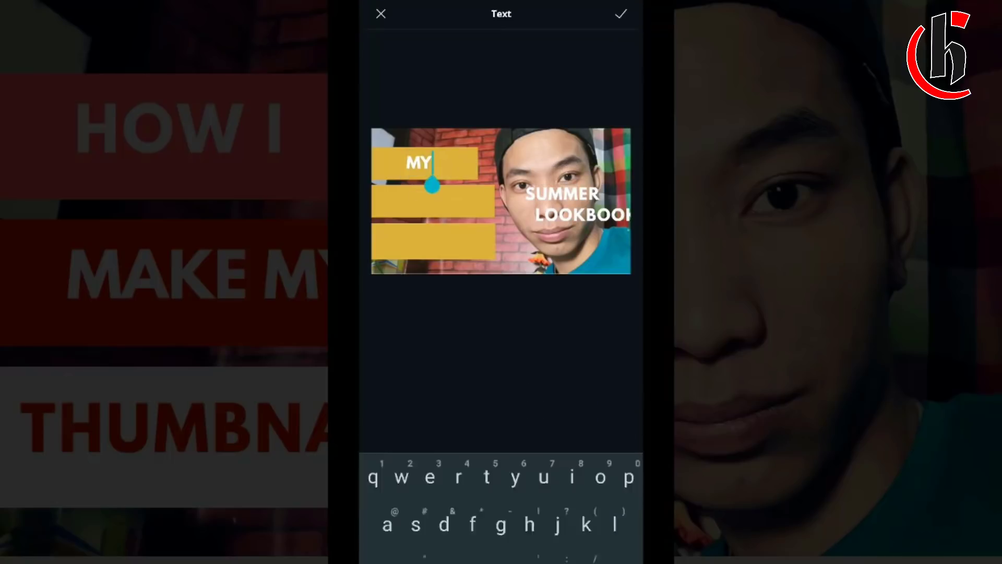
key(BackSpace)
key(BackSpace)
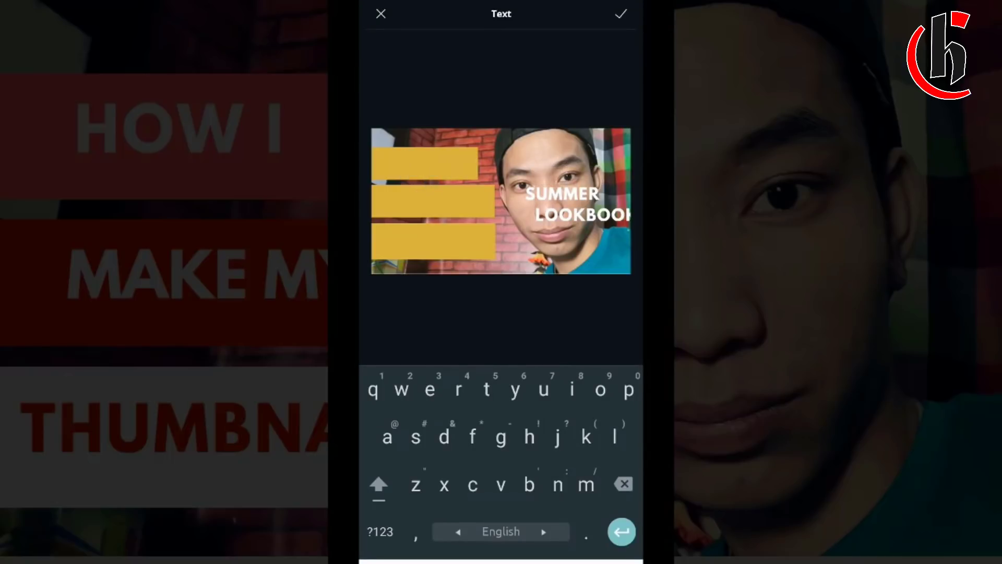
click(378, 484)
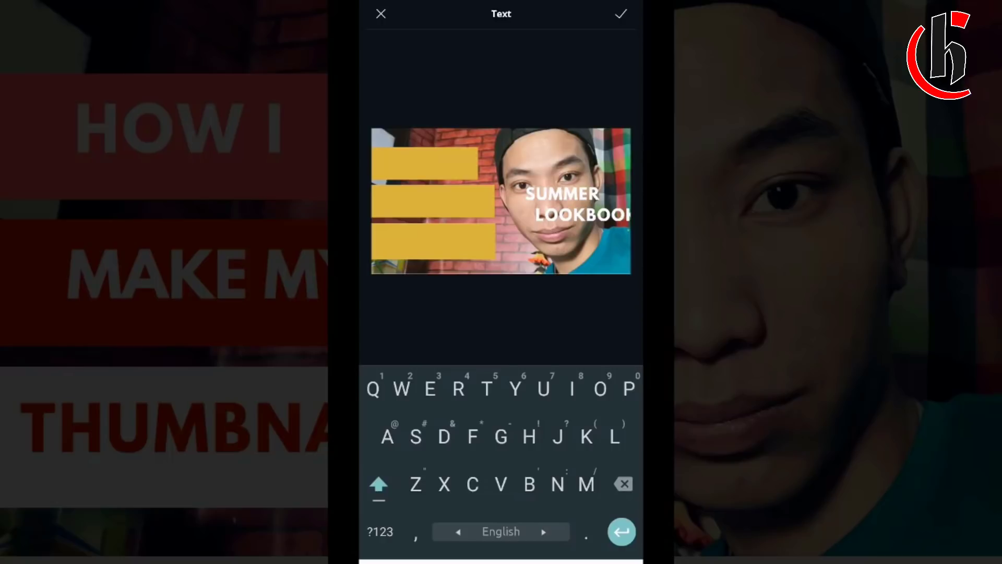
text(How)
click(379, 484)
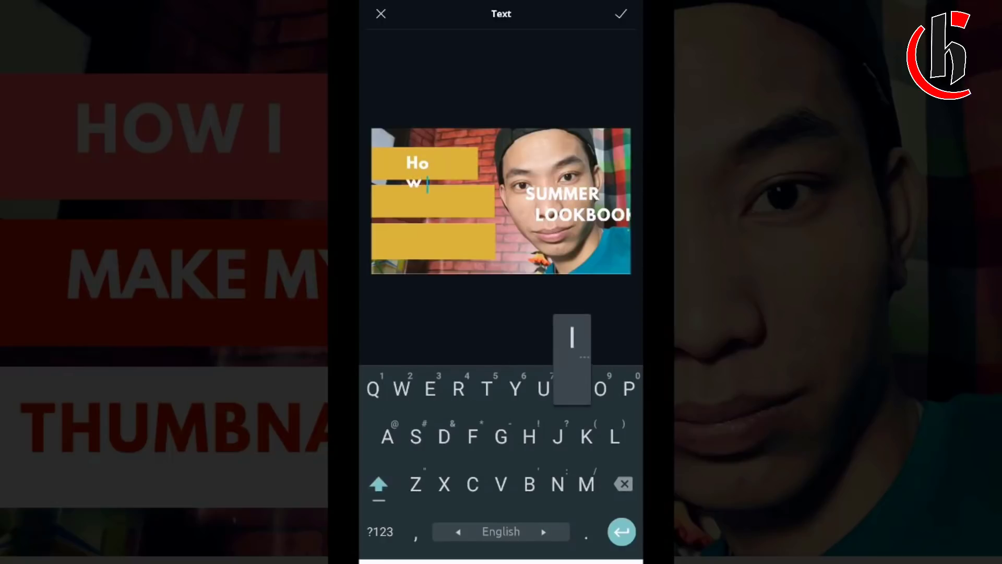
text(I)
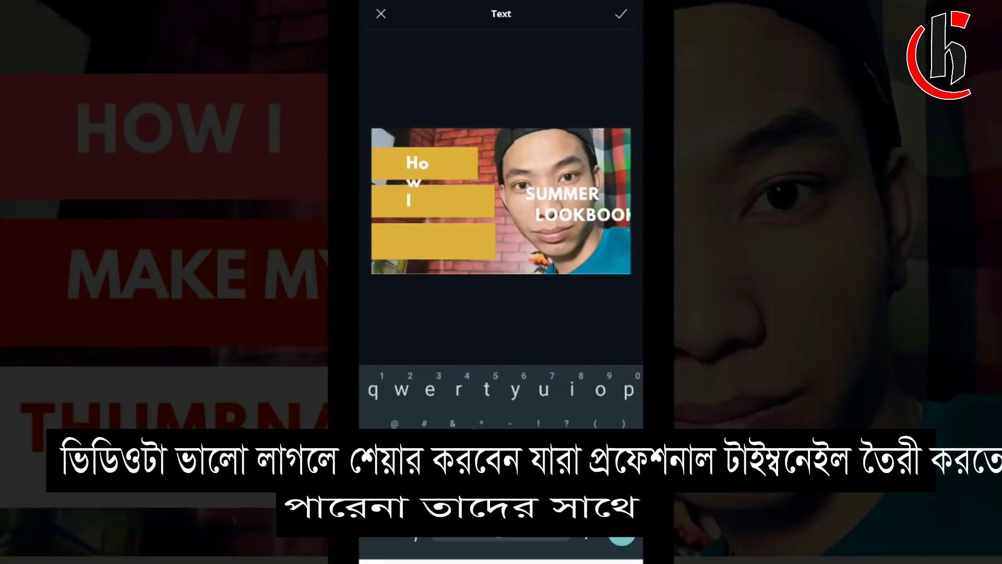
key(shift)
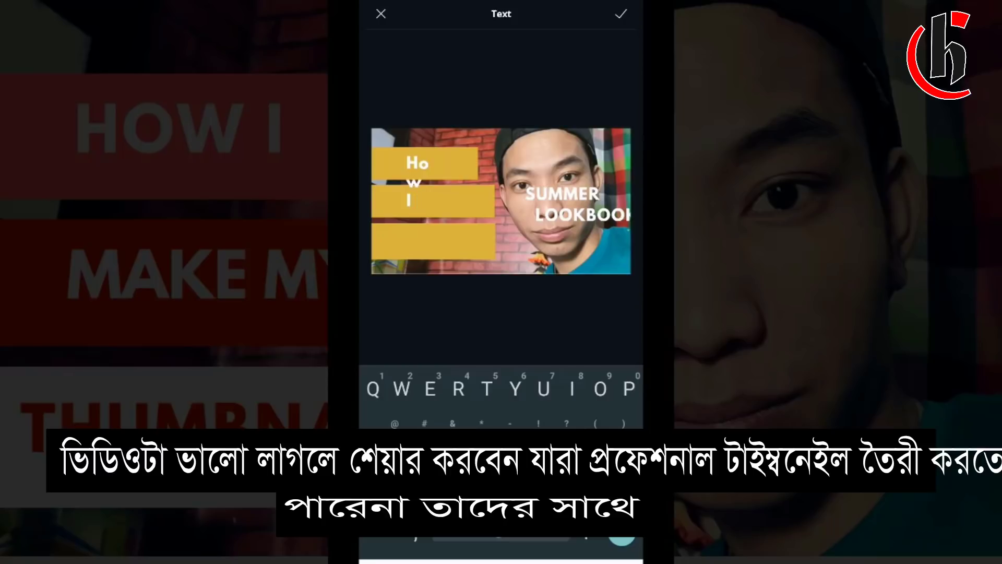
click(621, 13)
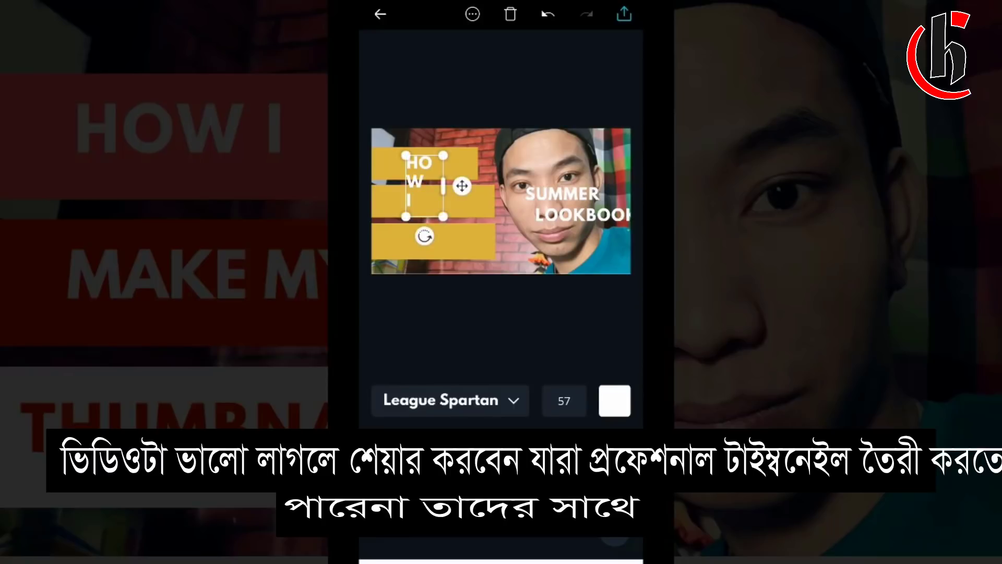
drag(443, 186, 540, 186)
mouse_move(449, 177)
mouse_down()
mouse_move(427, 158)
mouse_move(434, 165)
mouse_up()
Step: Move the SUMMER text onto the middle yellow bar and replace it with "Make My"
click(562, 194)
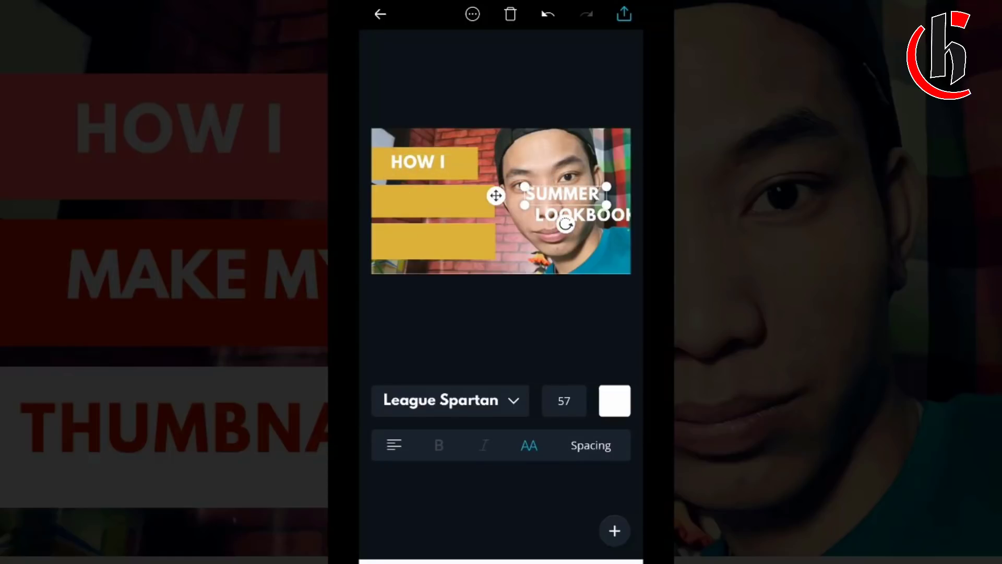
drag(562, 194, 426, 198)
click(425, 198)
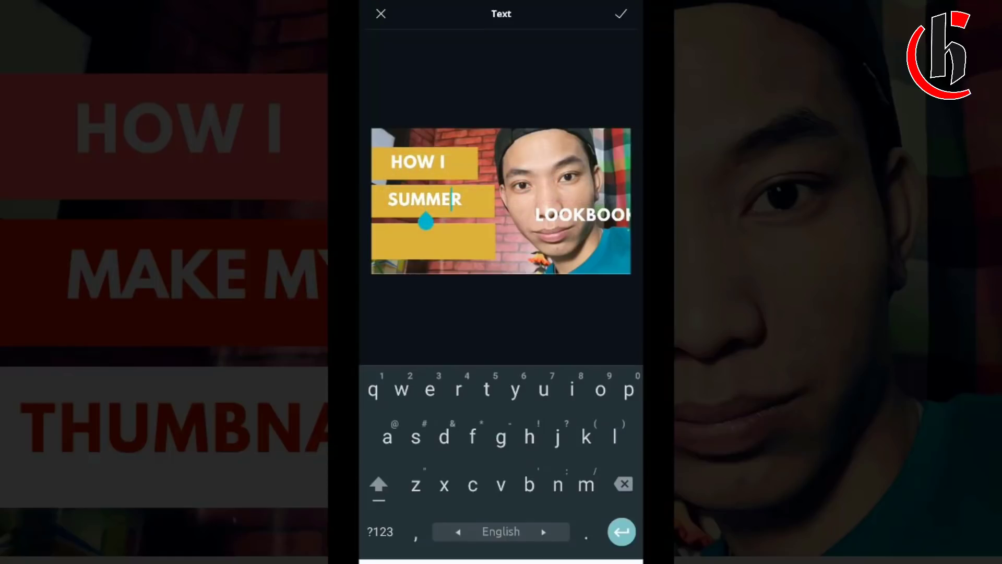
double_click(425, 199)
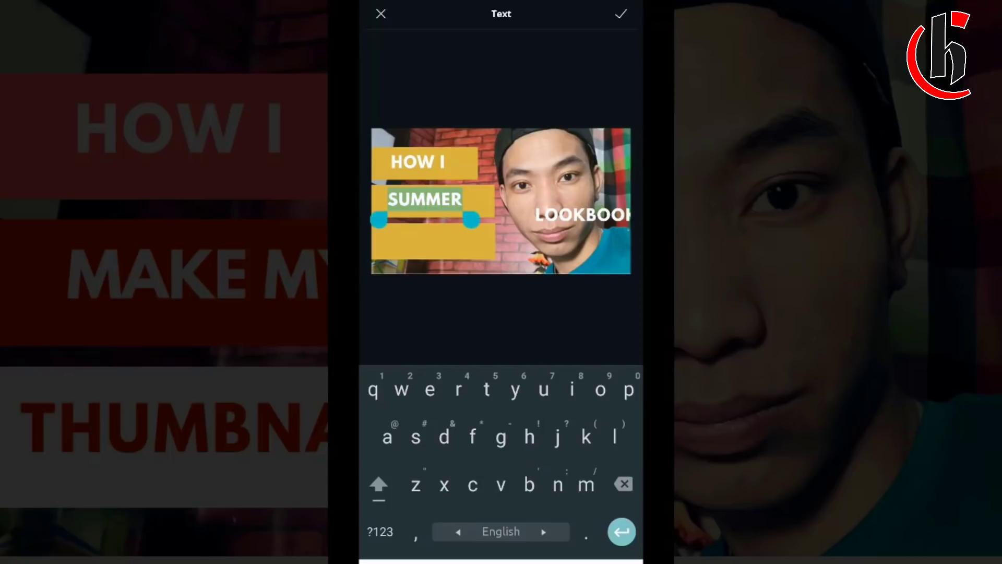
text(my)
key(BackSpace)
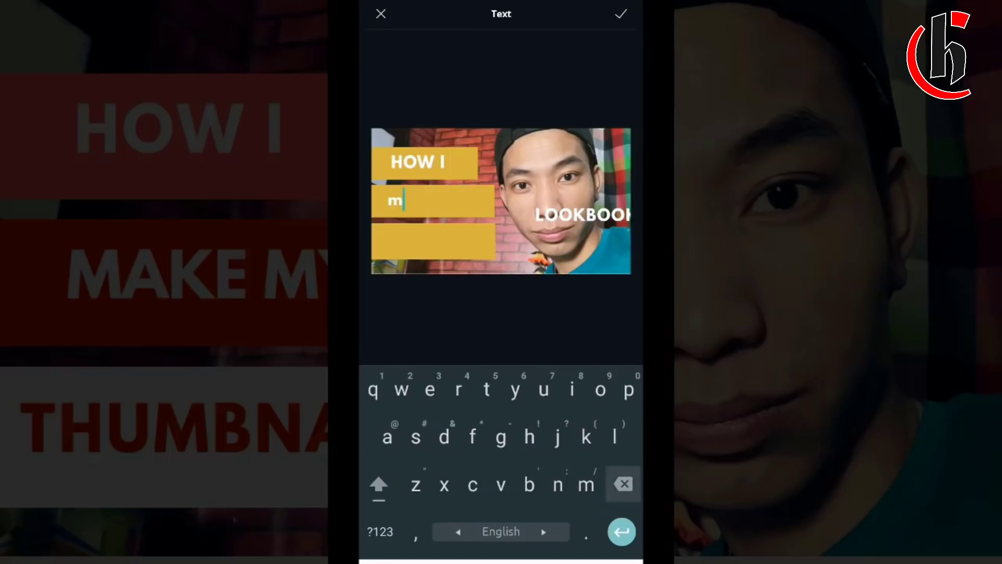
key(BackSpace)
text(My)
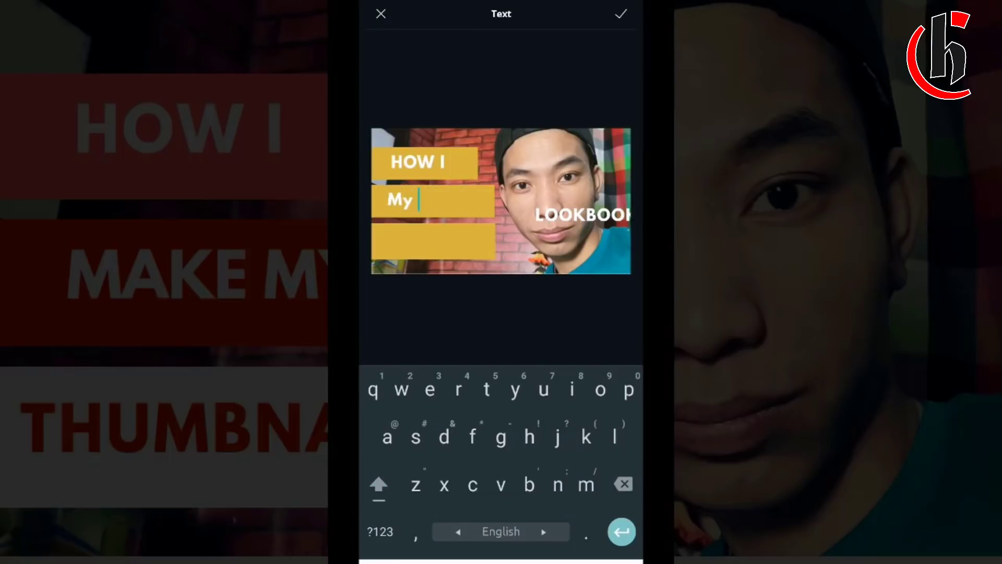
key(BackSpace)
key(BackSpace)
key(BackSpace)
text(Mak)
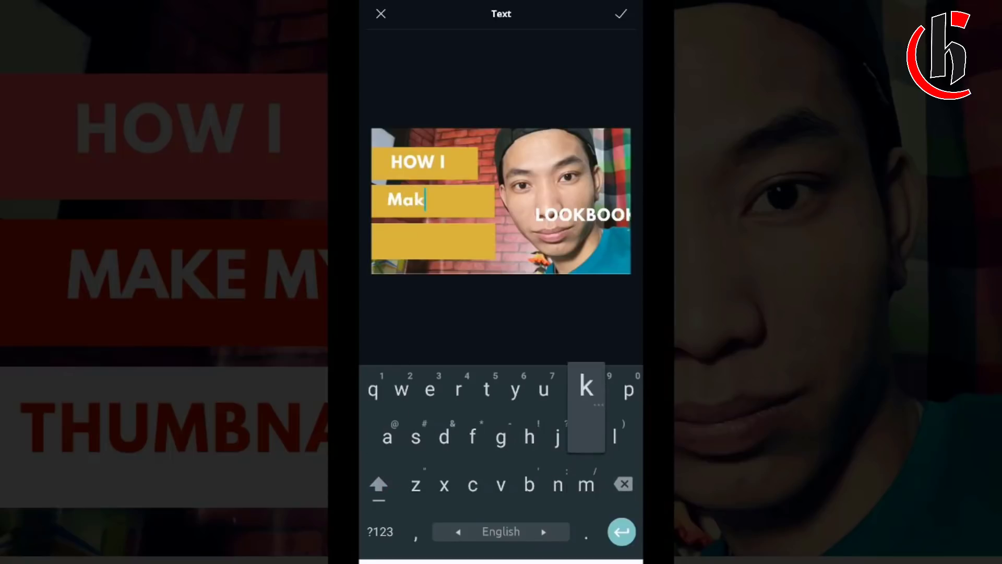
text(e My)
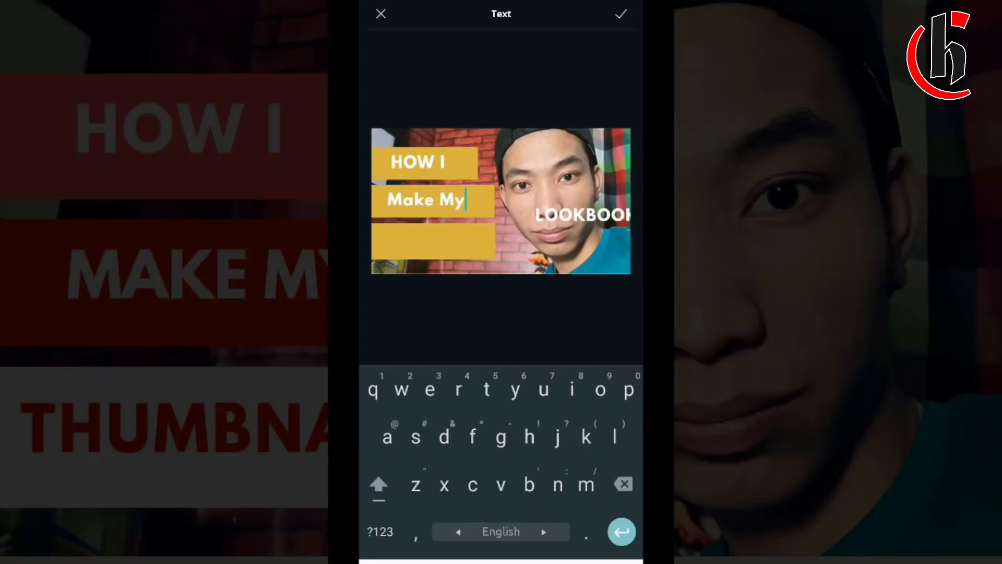
click(621, 13)
double_click(427, 199)
Step: Replace the LOOKBOOK text with "Thumbnails" and place it on the lowest yellow bar
click(587, 214)
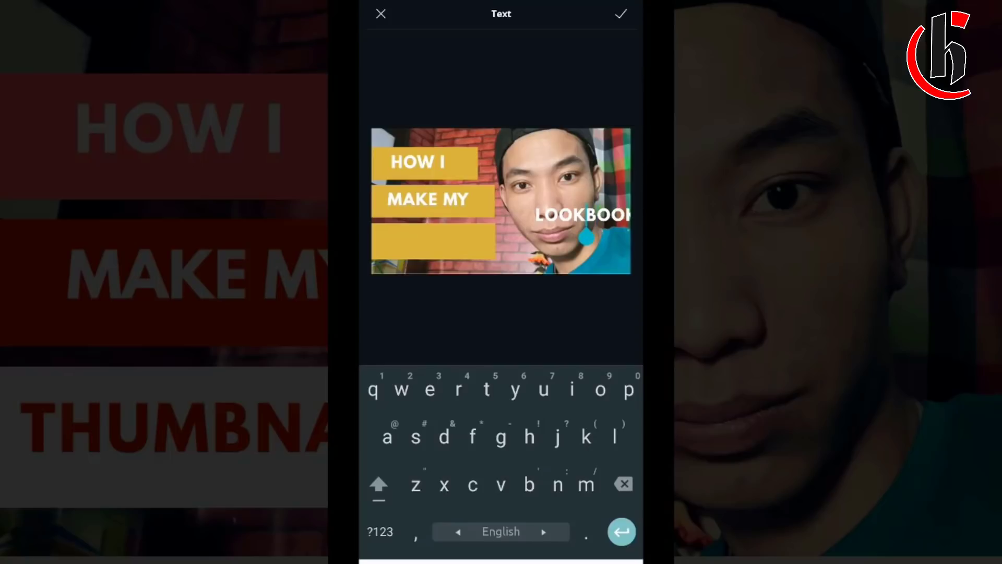
click(621, 13)
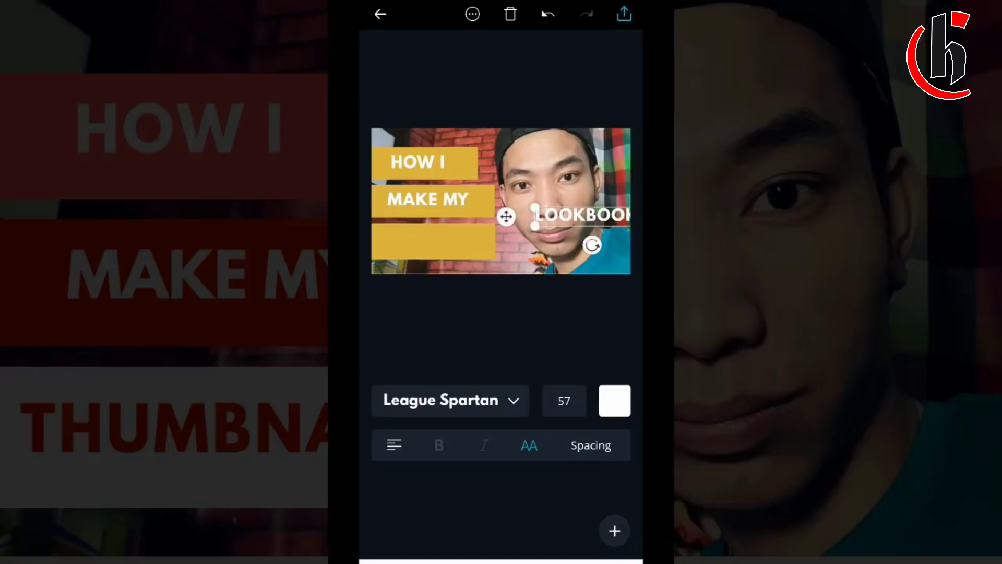
double_click(582, 214)
text(t)
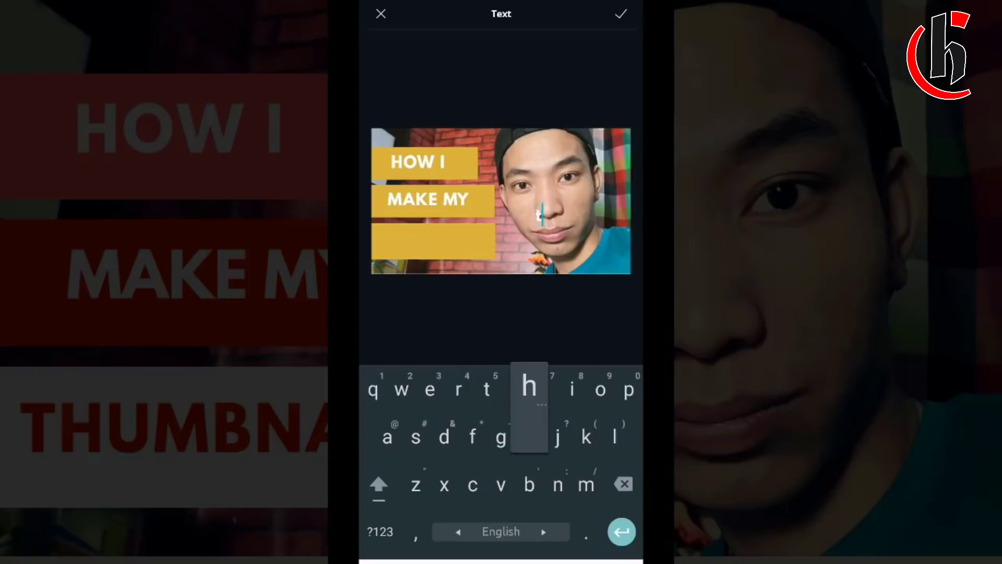
key(BackSpace)
text(T)
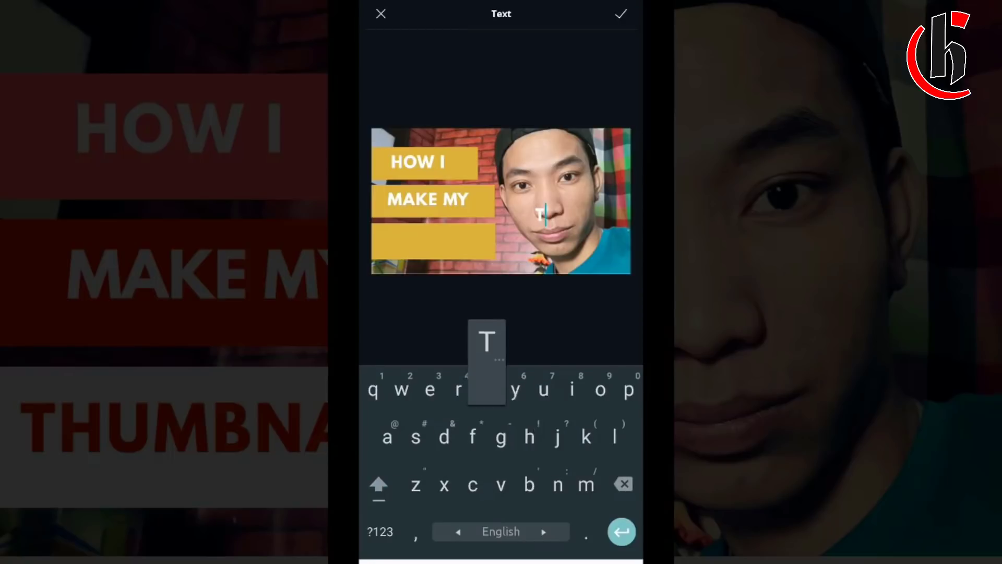
text(humbna)
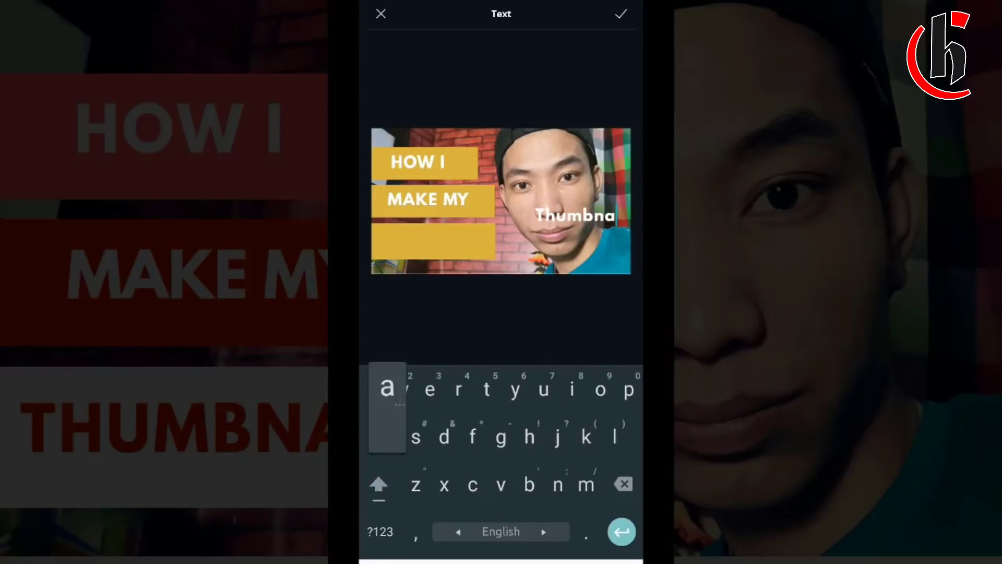
key(BackSpace)
text(ails)
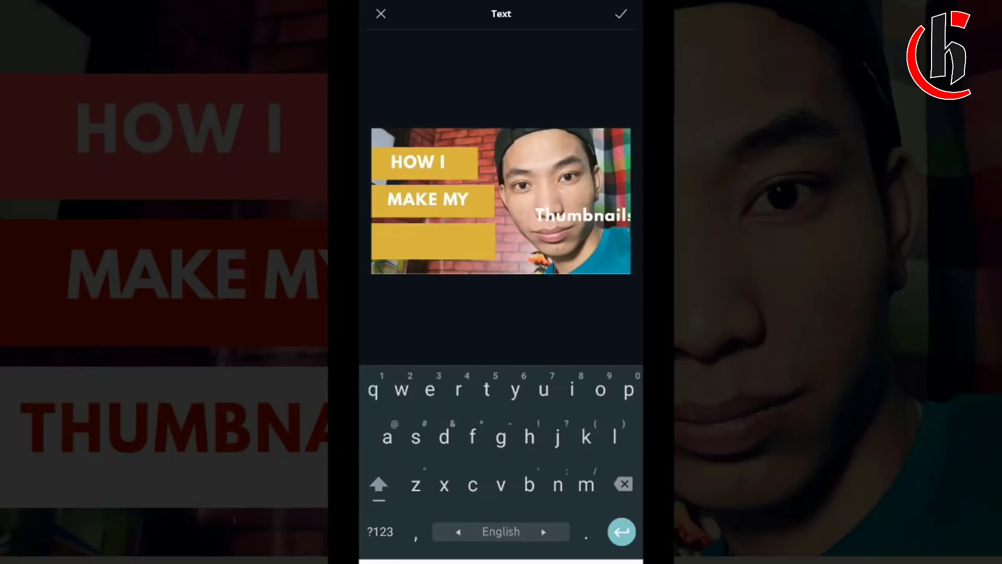
click(621, 13)
drag(574, 219, 434, 237)
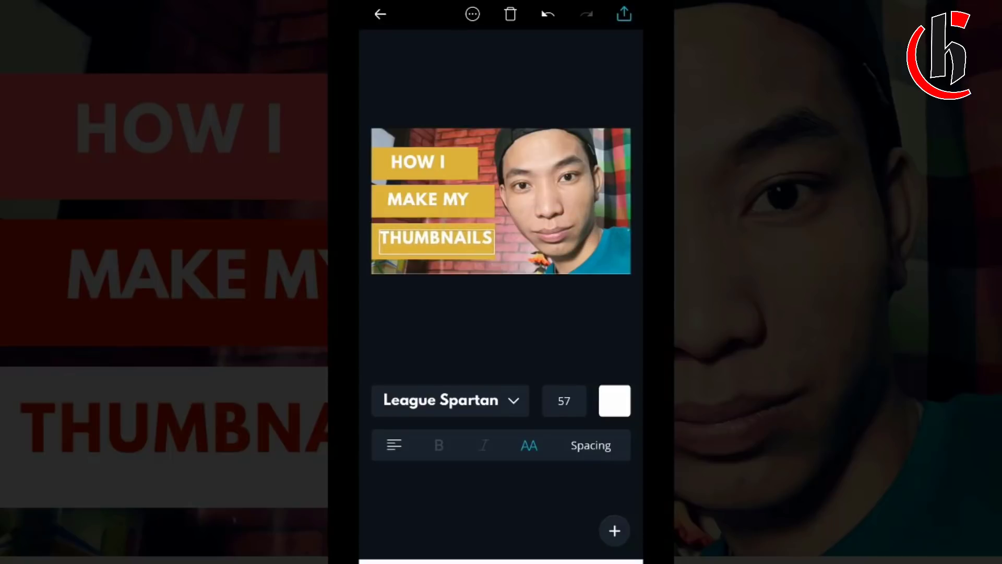
Step: Shift the background photo slightly to the right and save the finished thumbnail to the phone
click(553, 182)
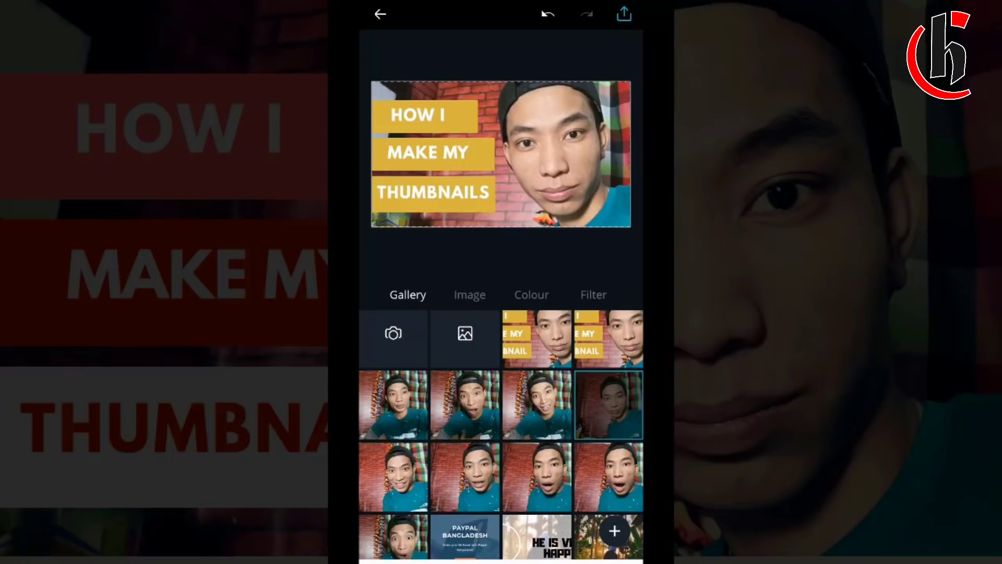
key(Escape)
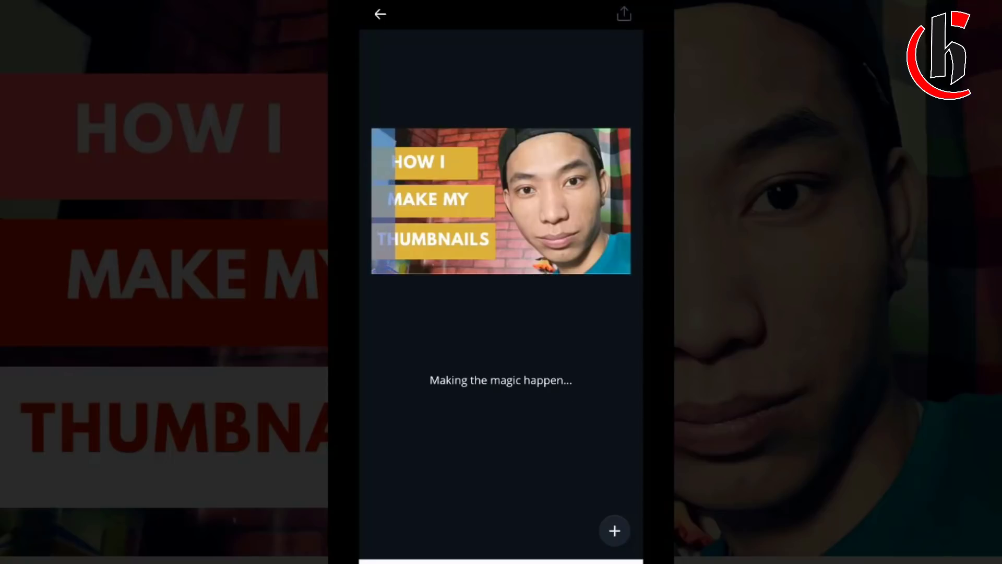
key(Escape)
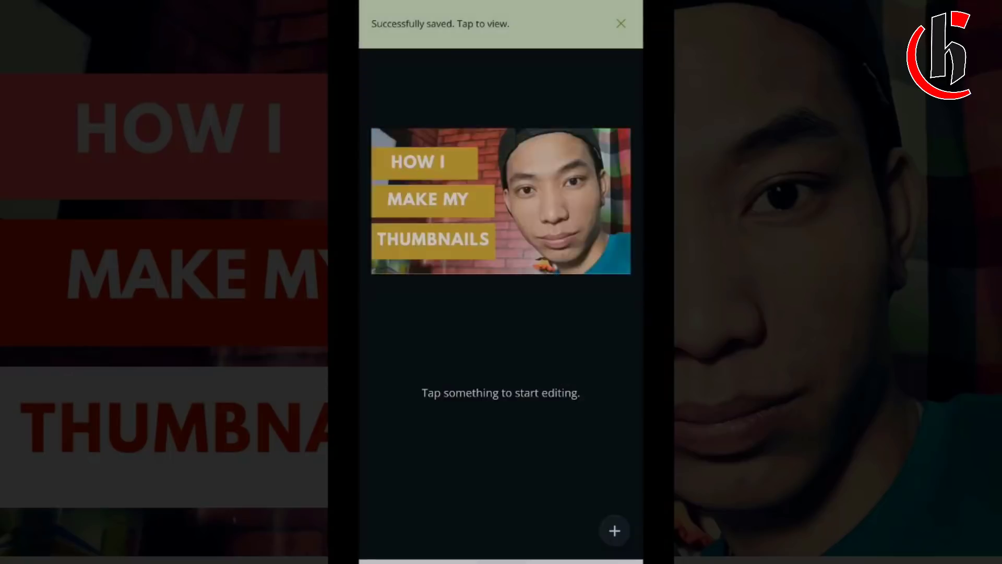
Step: Switch to the phone's photo gallery and open the All photos album to view the saved thumbnail
key(super)
drag(391, 261, 616, 261)
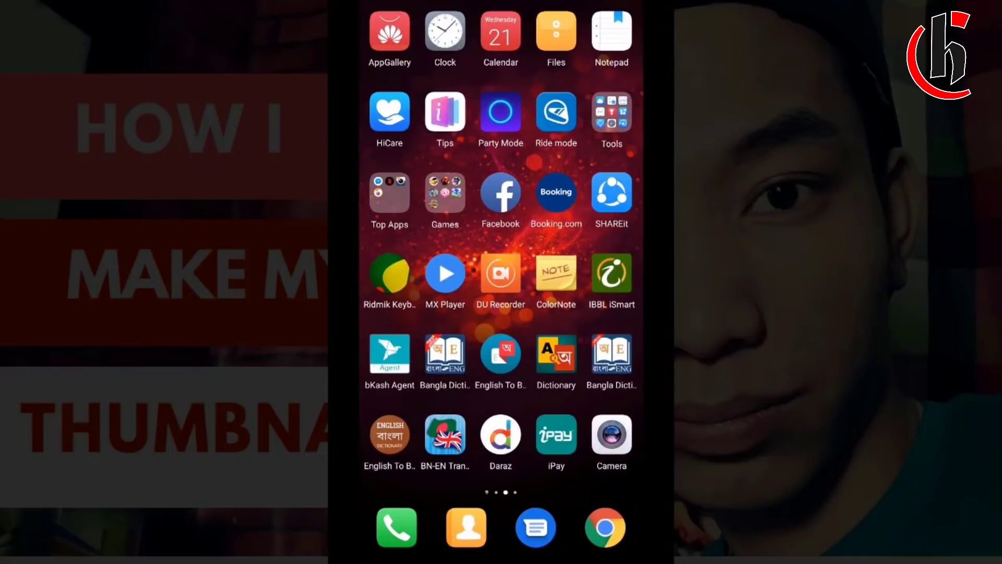
drag(392, 261, 616, 261)
click(612, 434)
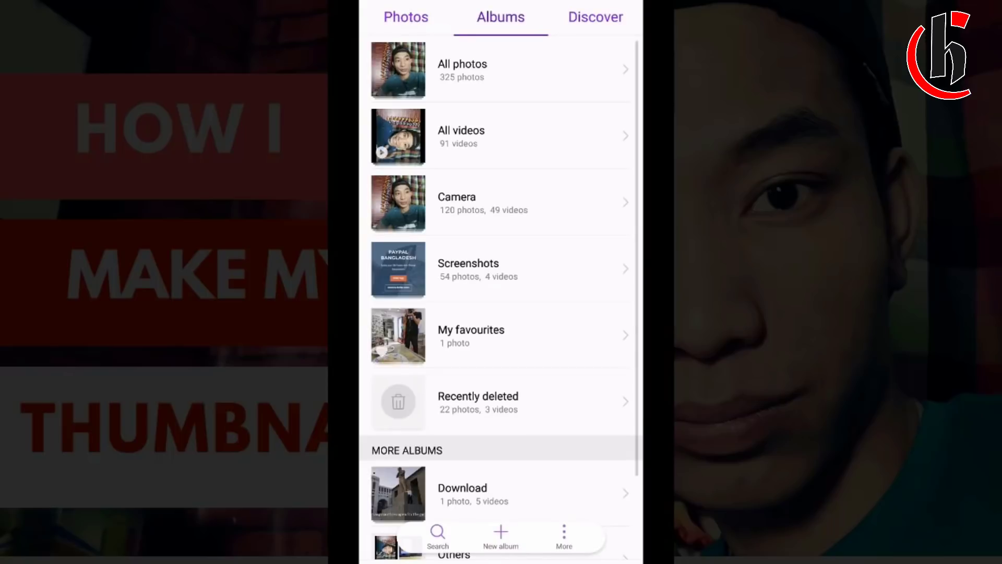
click(462, 70)
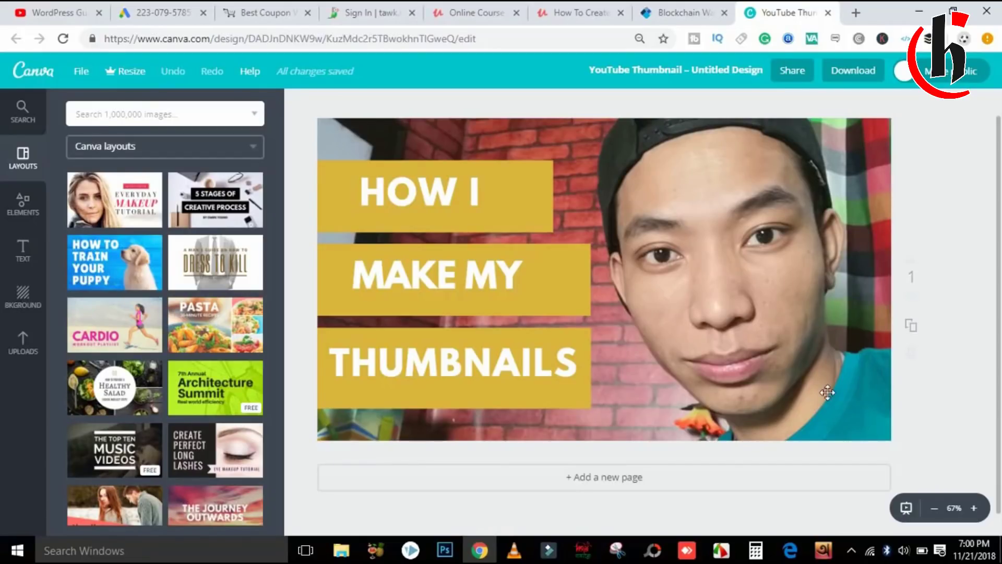
Step: In the desktop browser version of Canva, set the background photo's brightness to +7 and contrast to -4, and show its filter settings
click(705, 285)
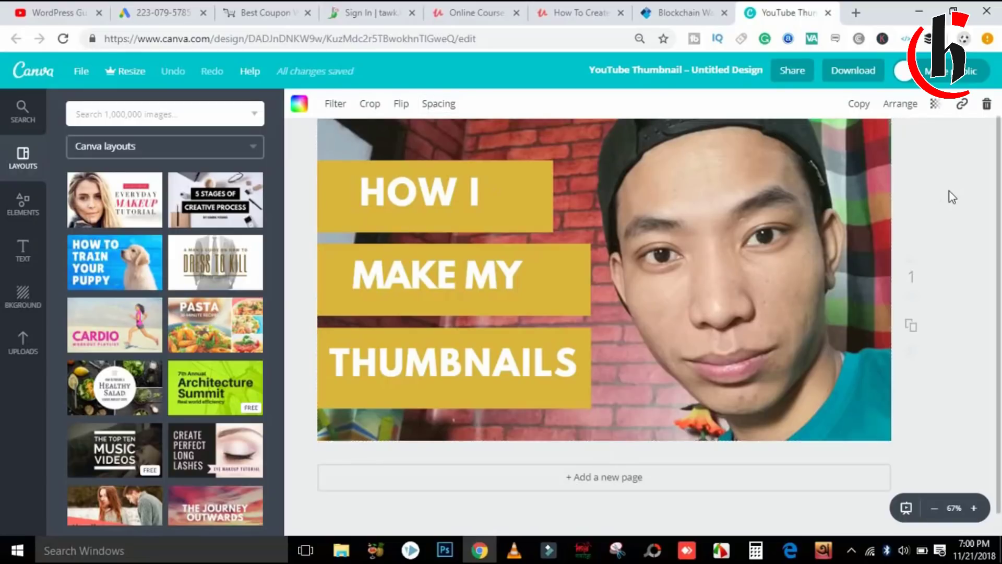
drag(752, 220, 715, 349)
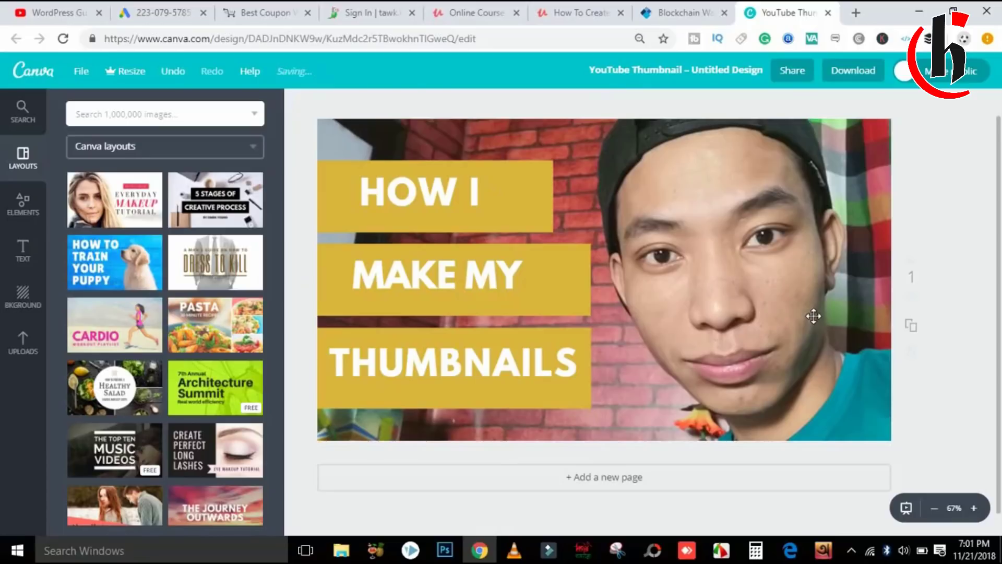
click(813, 315)
click(336, 104)
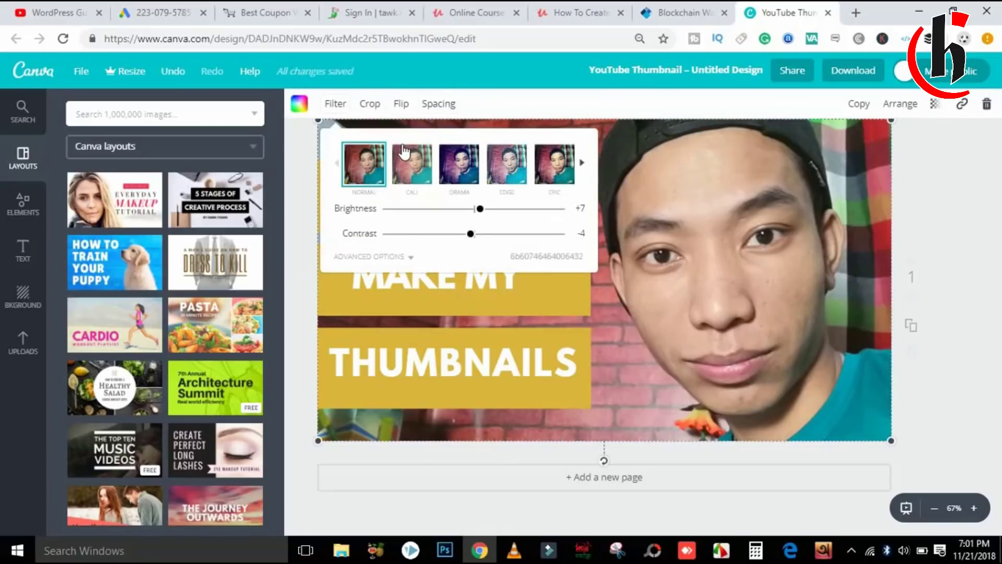
Step: Try the Edge filter on the background photo at intensities of 5, 75 and 46
click(457, 176)
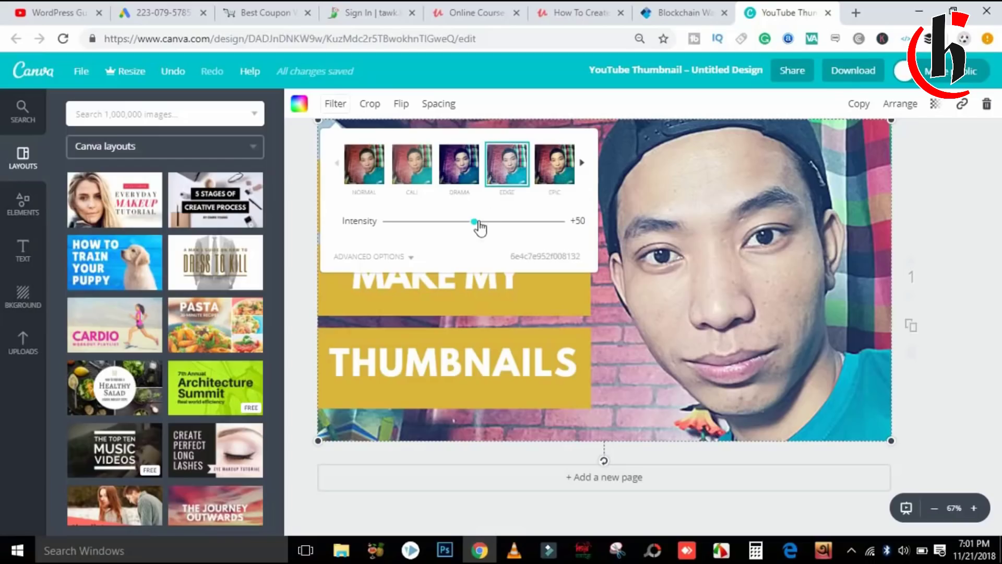
drag(452, 224, 400, 226)
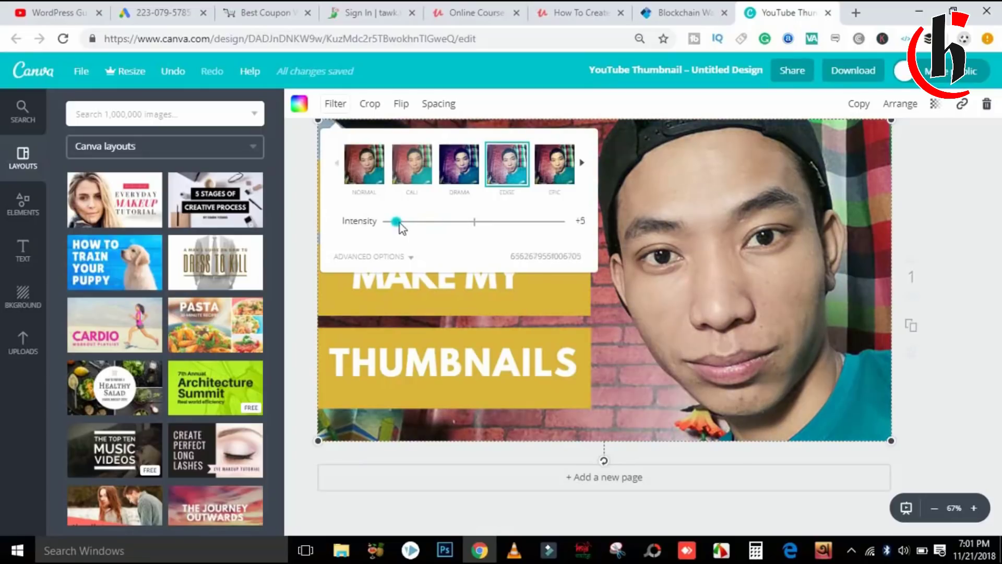
click(473, 222)
click(518, 223)
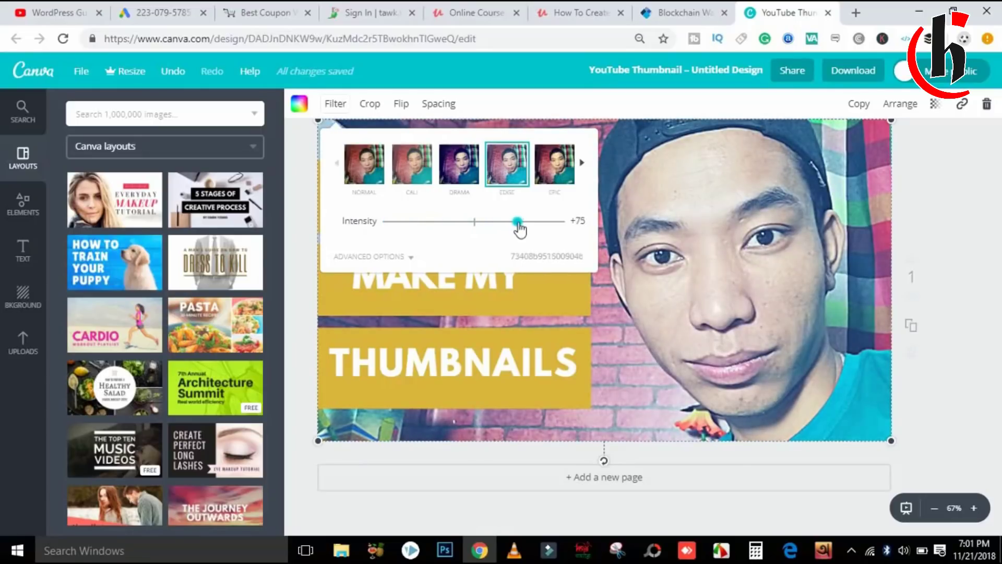
click(468, 222)
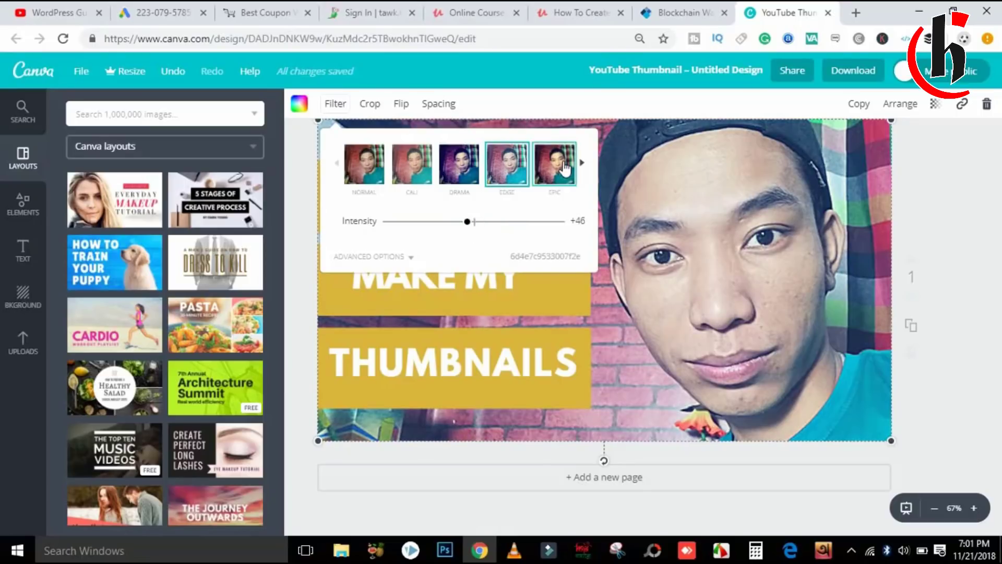
Step: Apply the Epic filter to the background photo with an intensity of 49
click(566, 170)
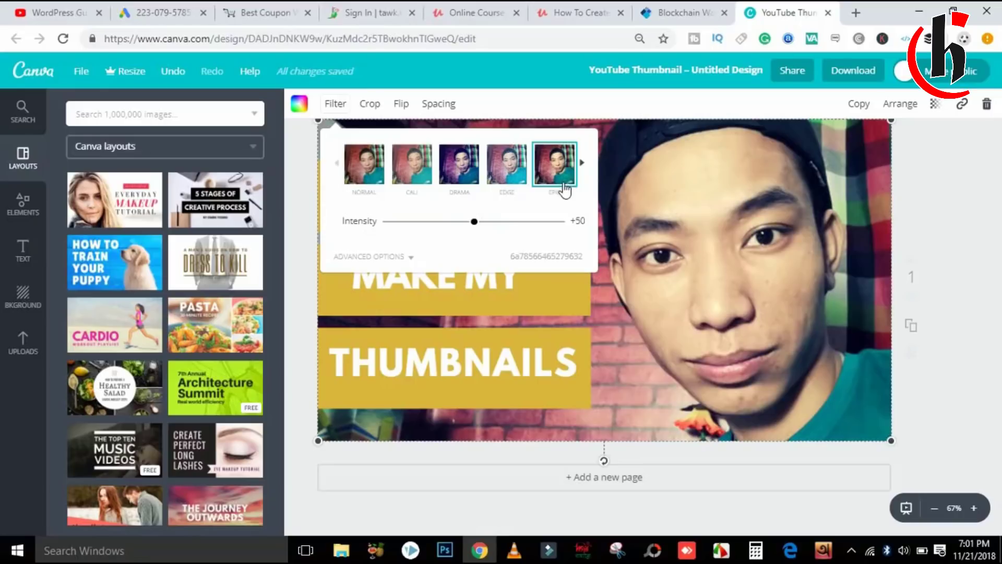
drag(474, 226, 501, 230)
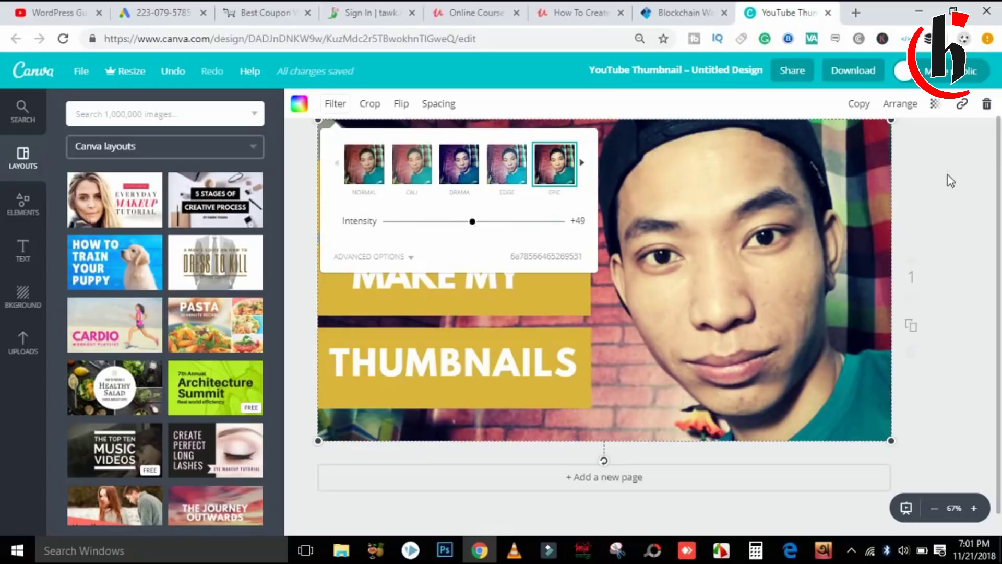
click(853, 228)
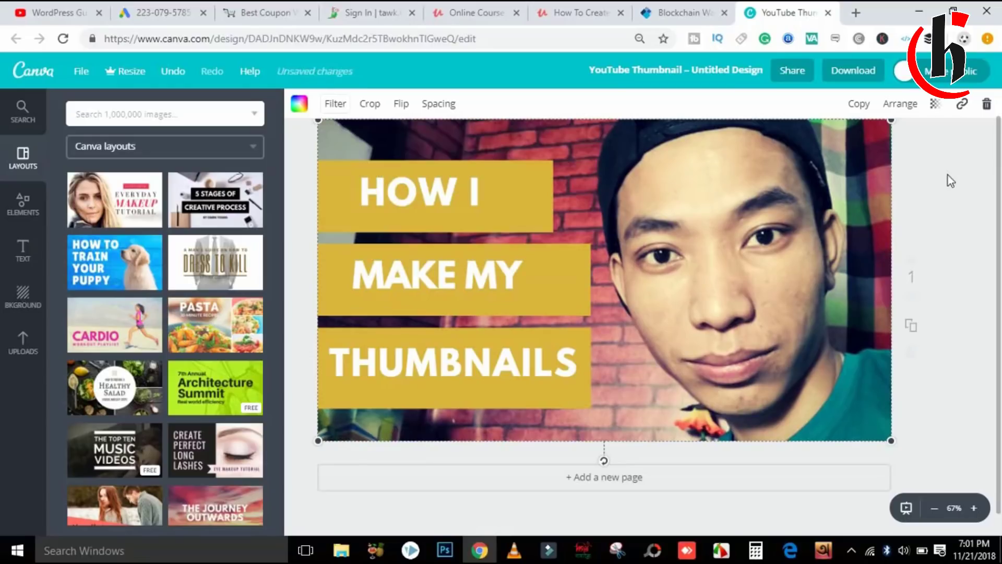
Step: Recolour the bar behind HOW I, trying white and green before settling on the default palette's orange
click(501, 197)
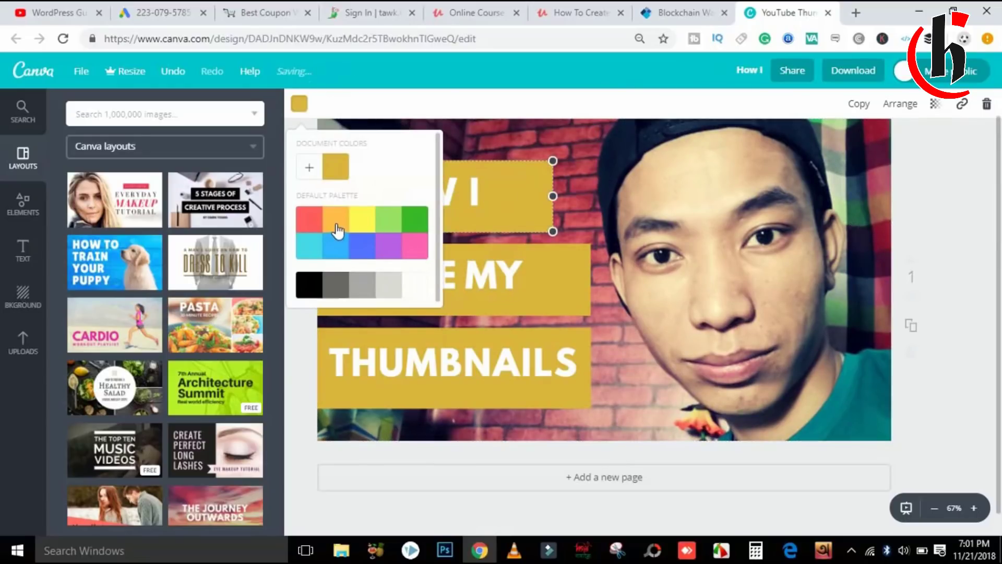
click(418, 222)
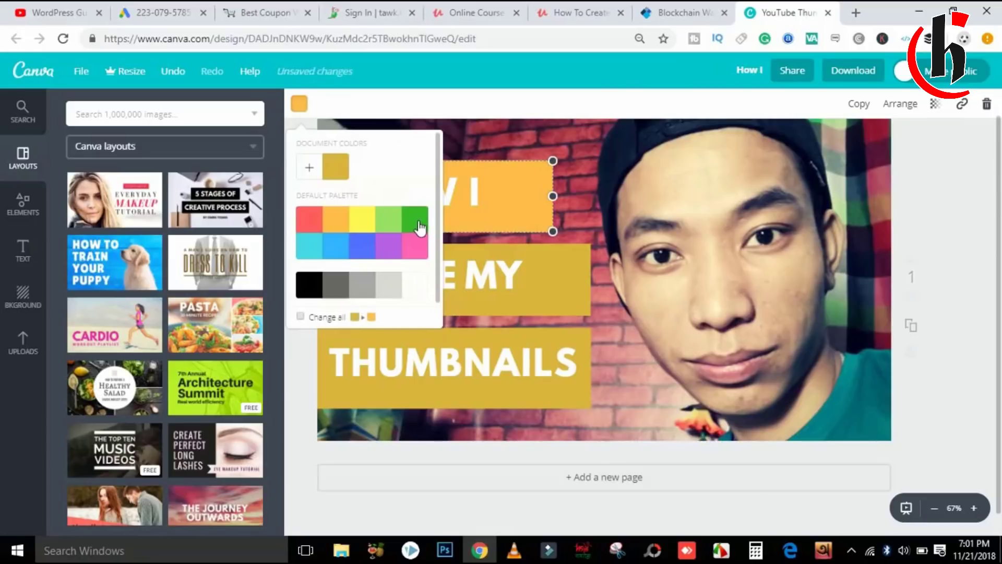
click(423, 284)
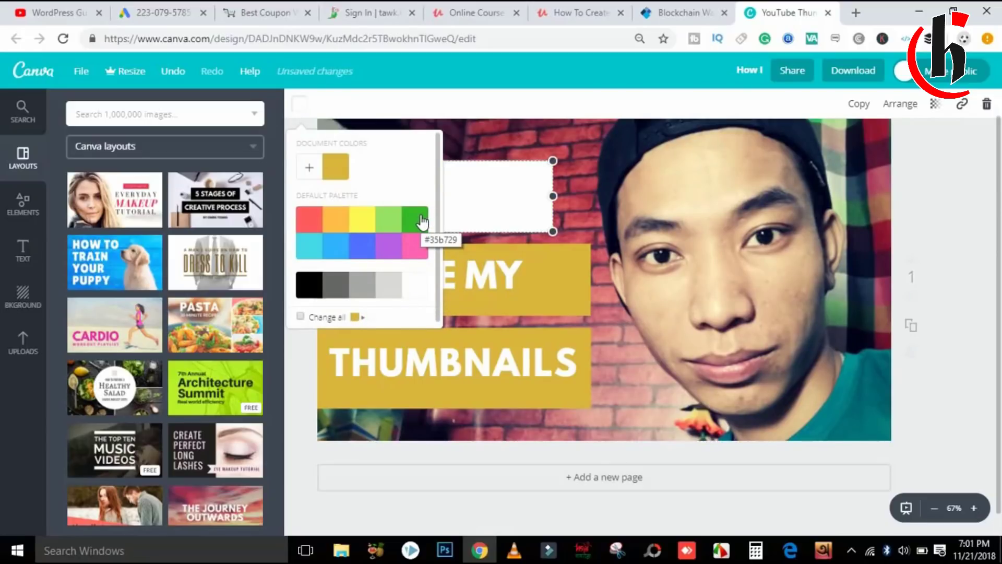
click(423, 222)
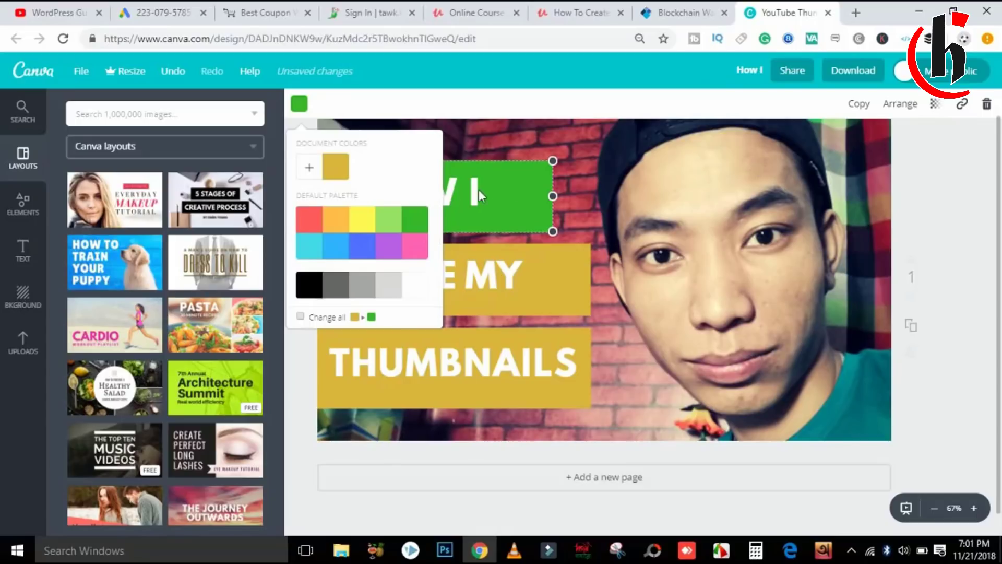
click(334, 227)
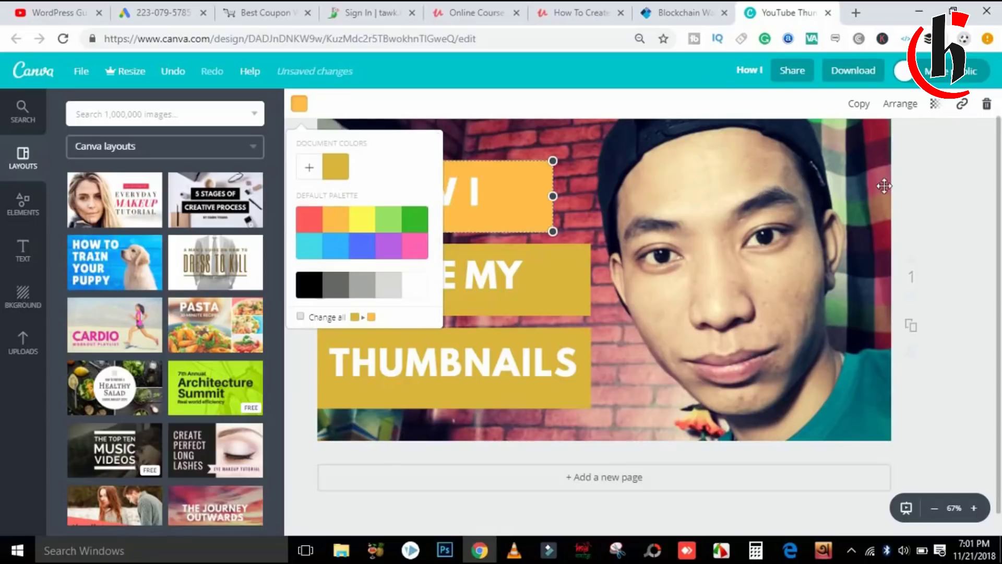
Step: Add a solid black square shape to the design and stretch it to cover the whole thumbnail
click(934, 182)
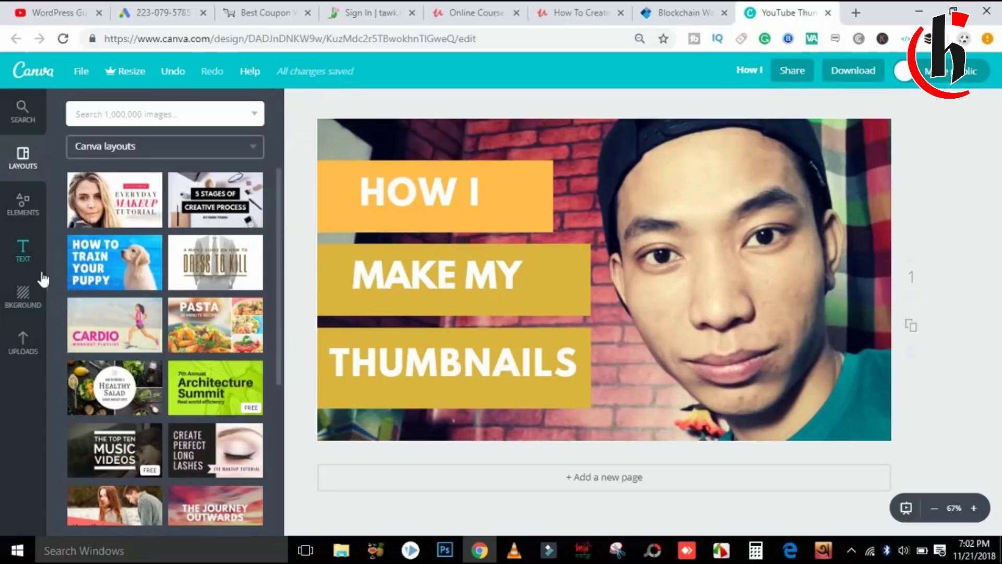
click(22, 206)
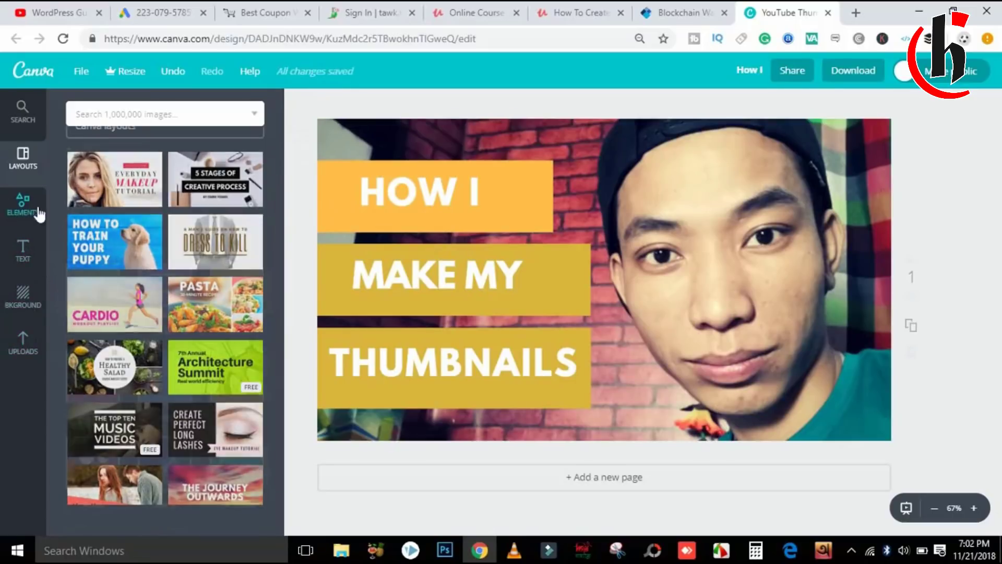
click(109, 273)
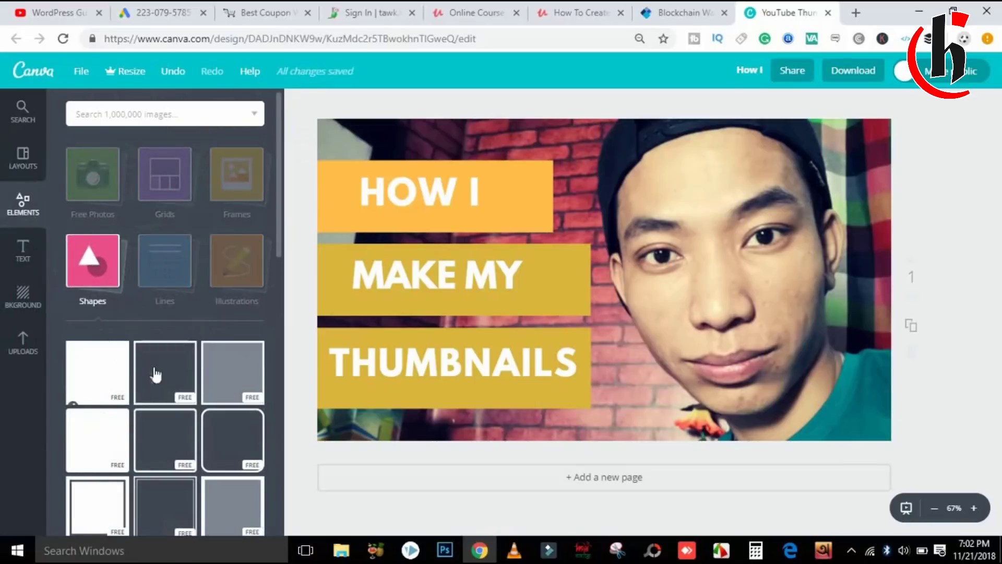
drag(155, 374, 439, 257)
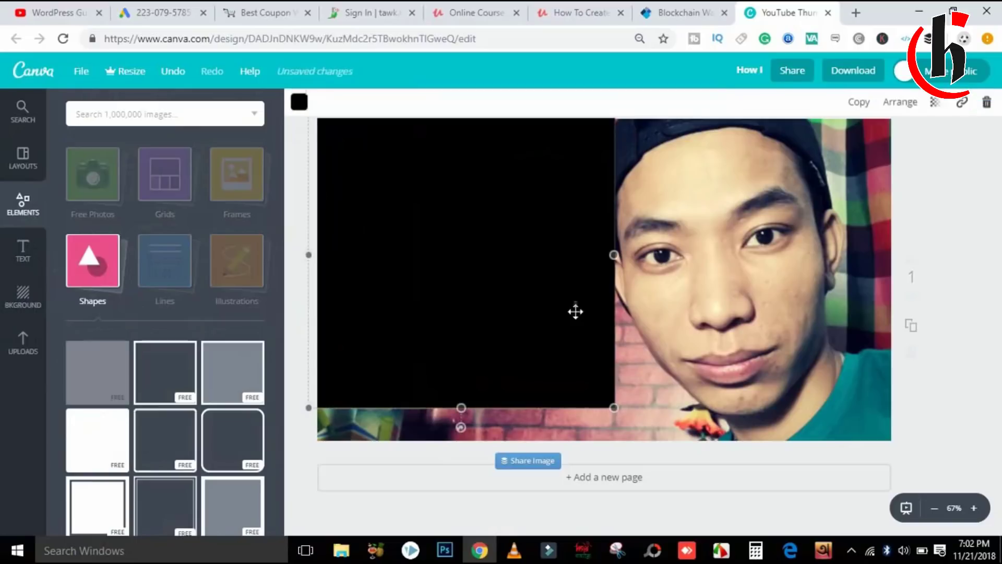
drag(614, 407, 831, 538)
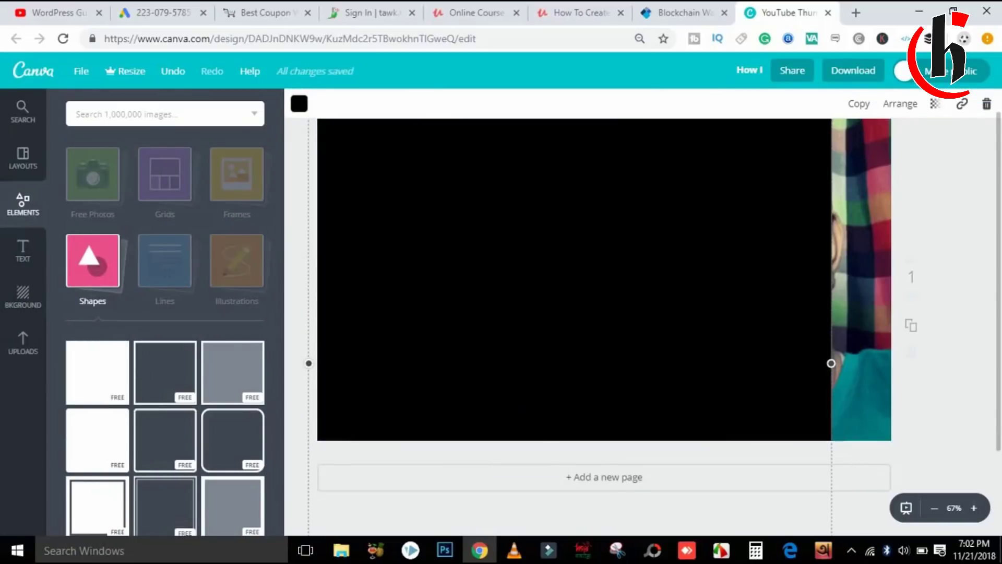
drag(832, 364, 964, 363)
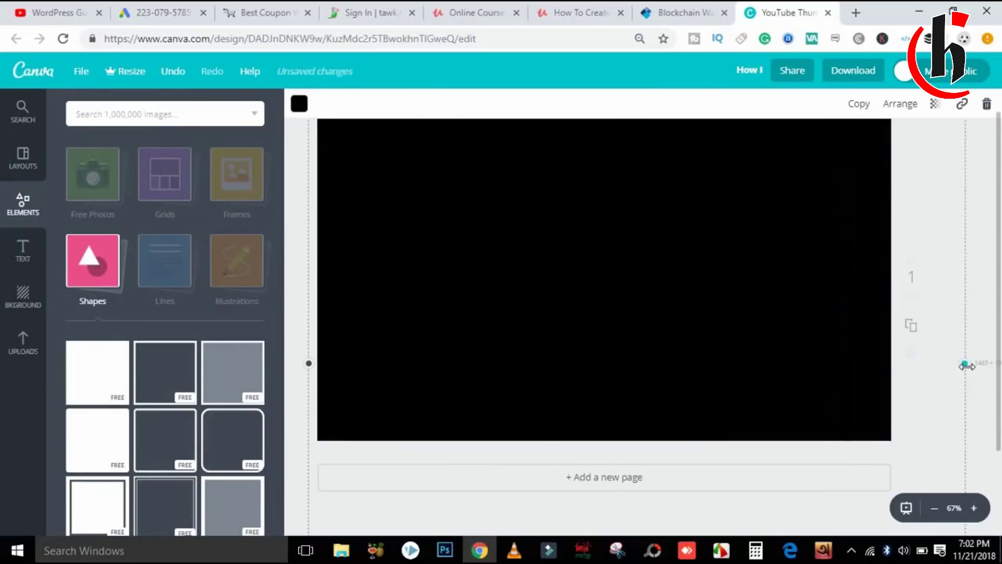
Step: Make the black square semi-transparent and send it back behind all the title text and bars, keeping it above the photo
click(934, 104)
drag(915, 148, 857, 148)
click(902, 104)
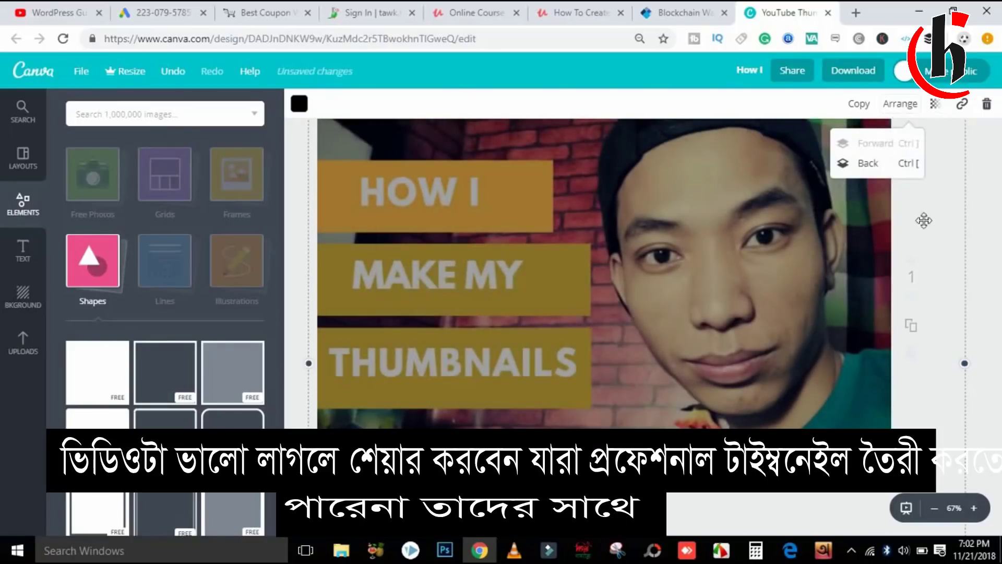
click(873, 164)
click(875, 167)
click(876, 171)
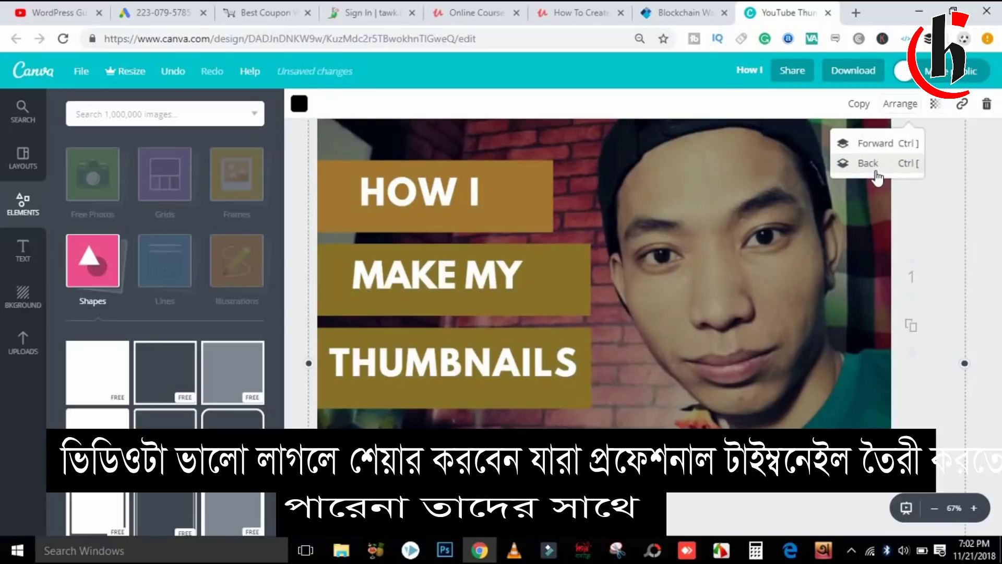
click(877, 177)
click(878, 176)
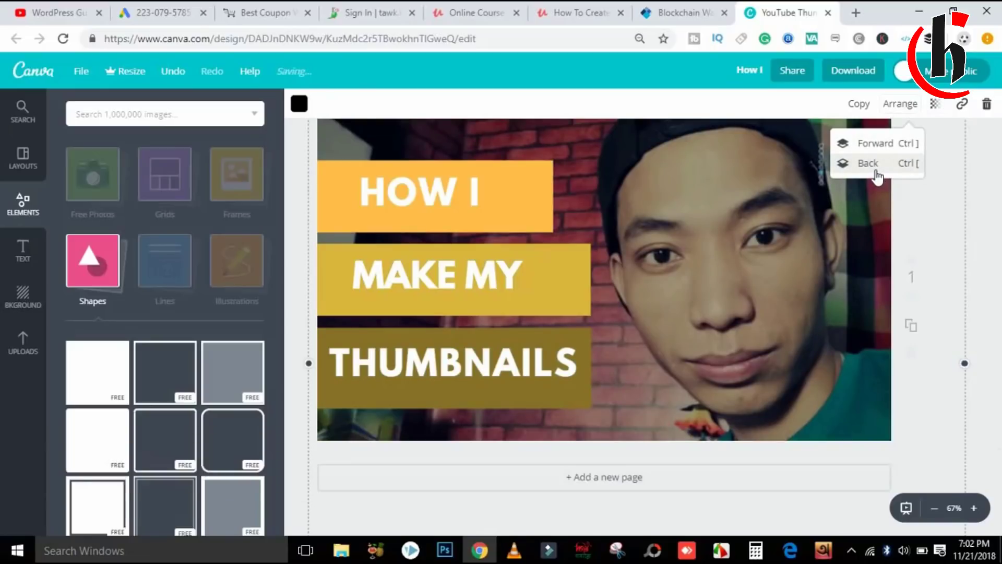
click(878, 176)
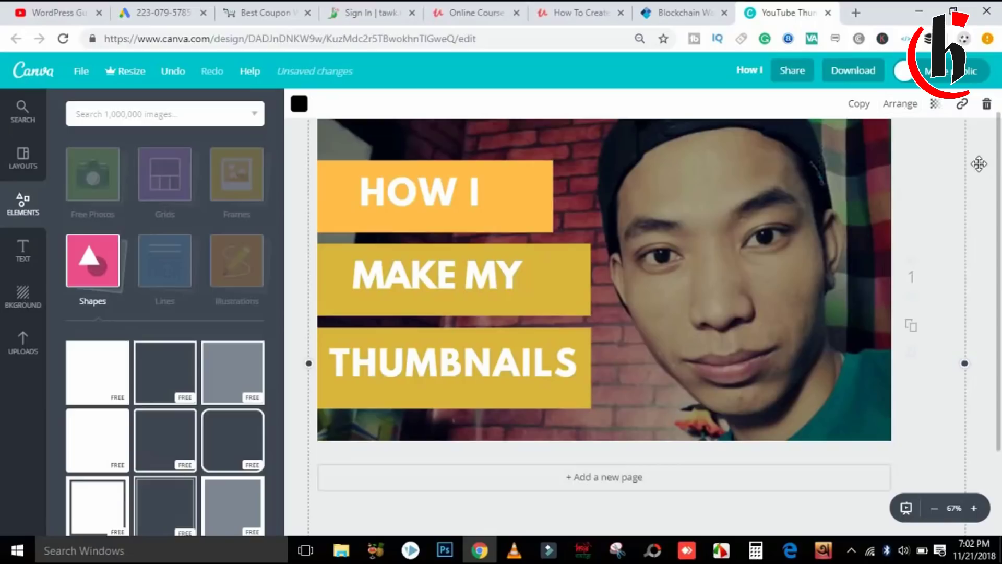
Step: Narrow the dark overlay to the area behind the title bars and move it up to align with the page's left edge
drag(967, 367, 597, 359)
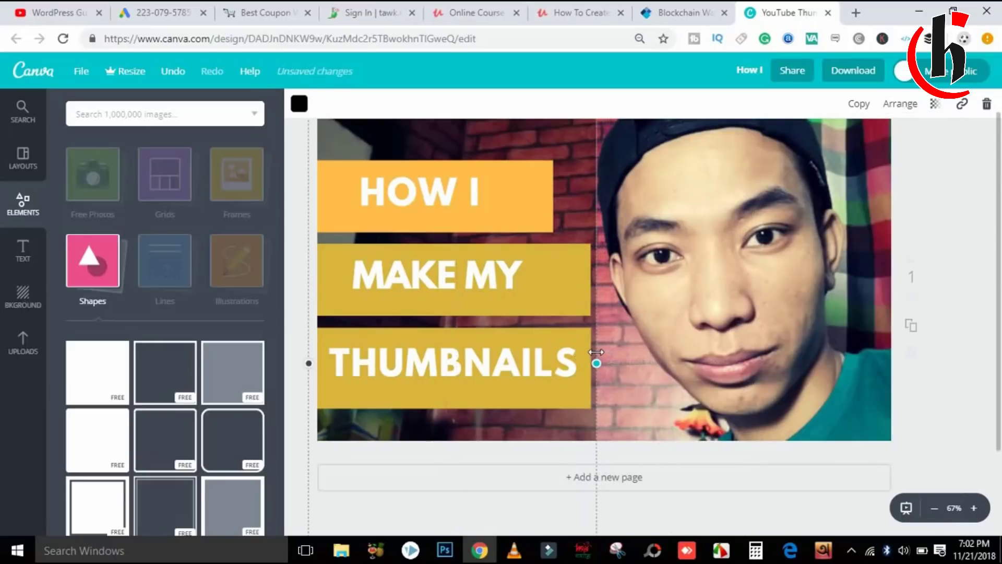
click(957, 201)
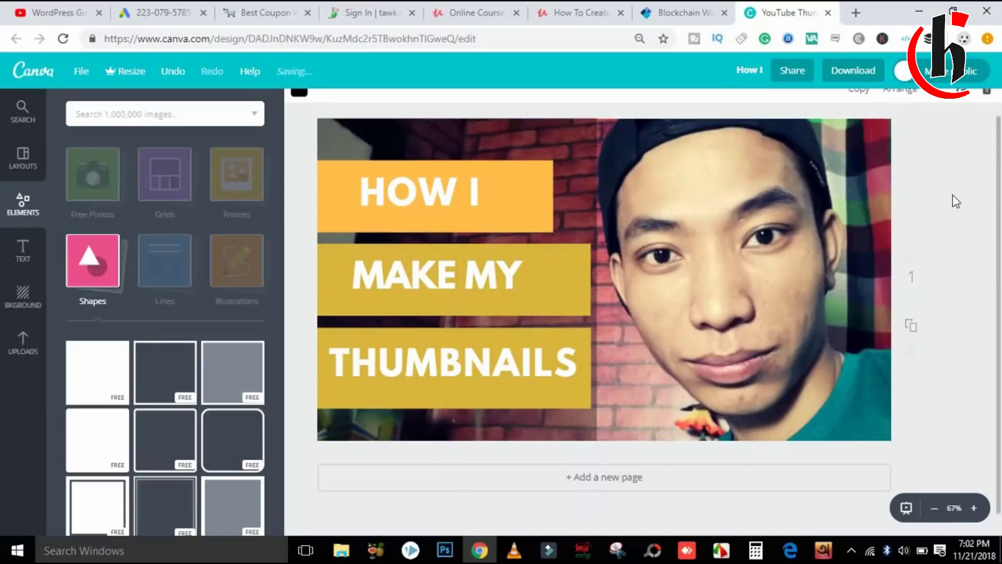
click(577, 139)
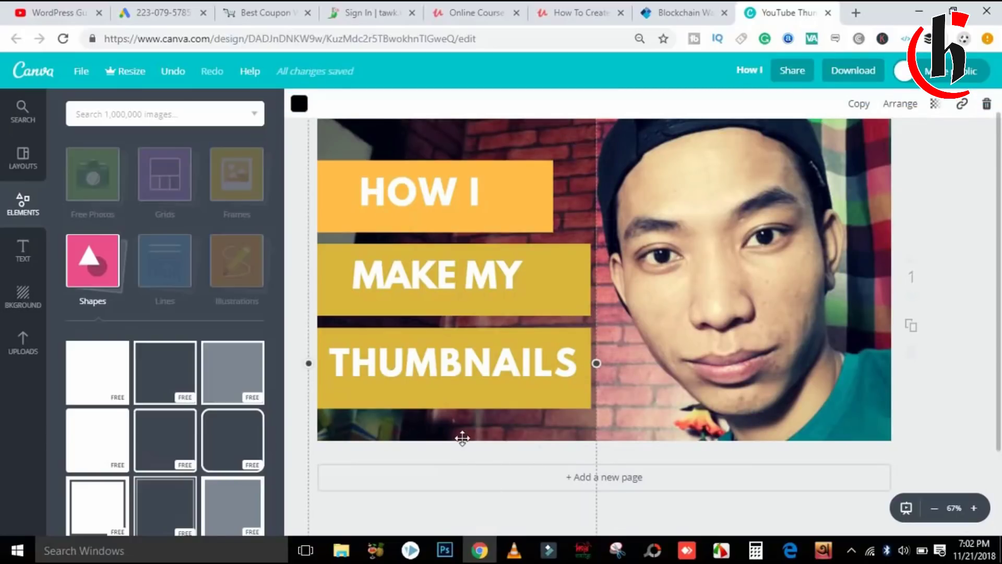
drag(462, 439, 474, 295)
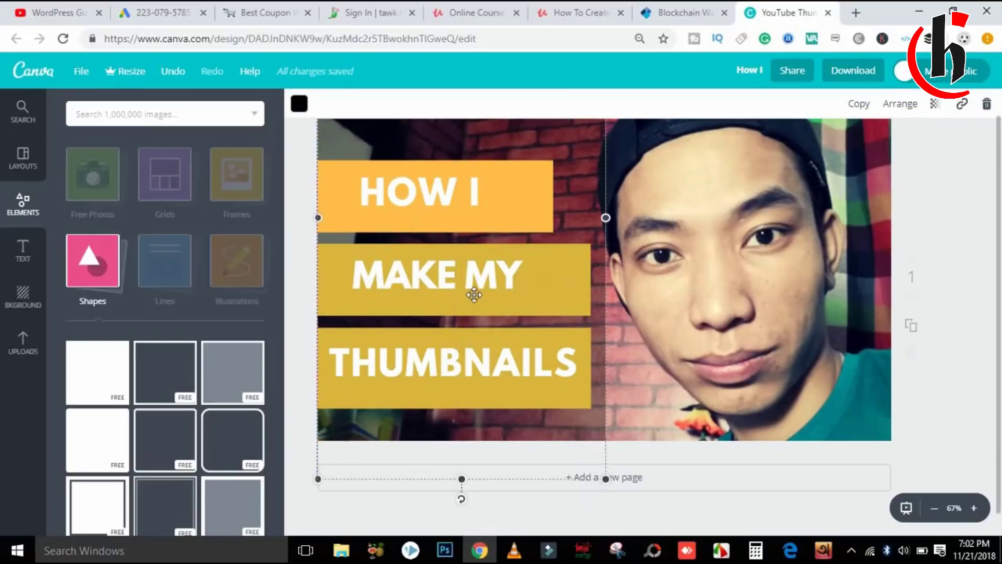
Step: Tilt the dark overlay slightly counter-clockwise and extend it well past the page's left edge so the title side stays covered
drag(461, 499, 490, 505)
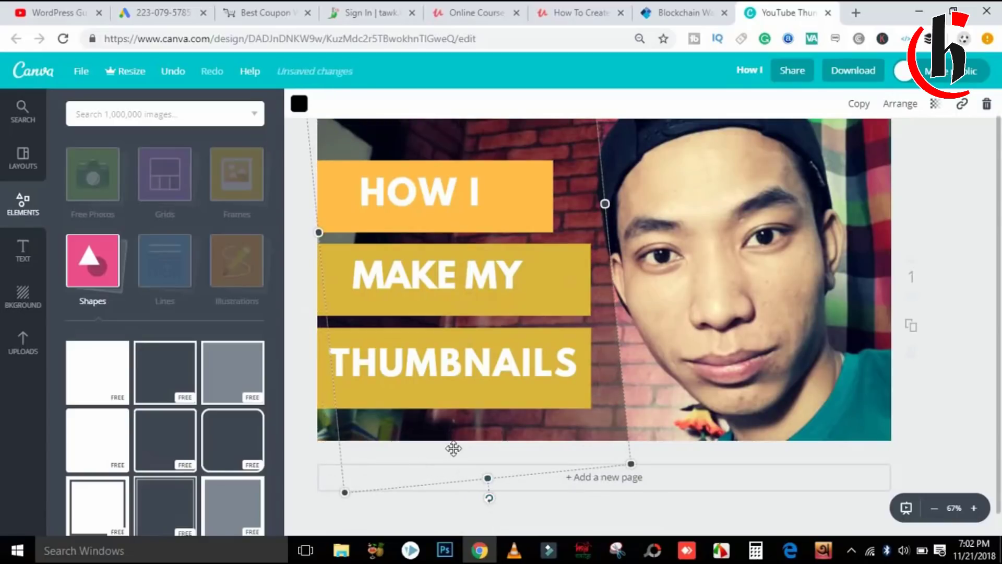
drag(453, 449, 434, 450)
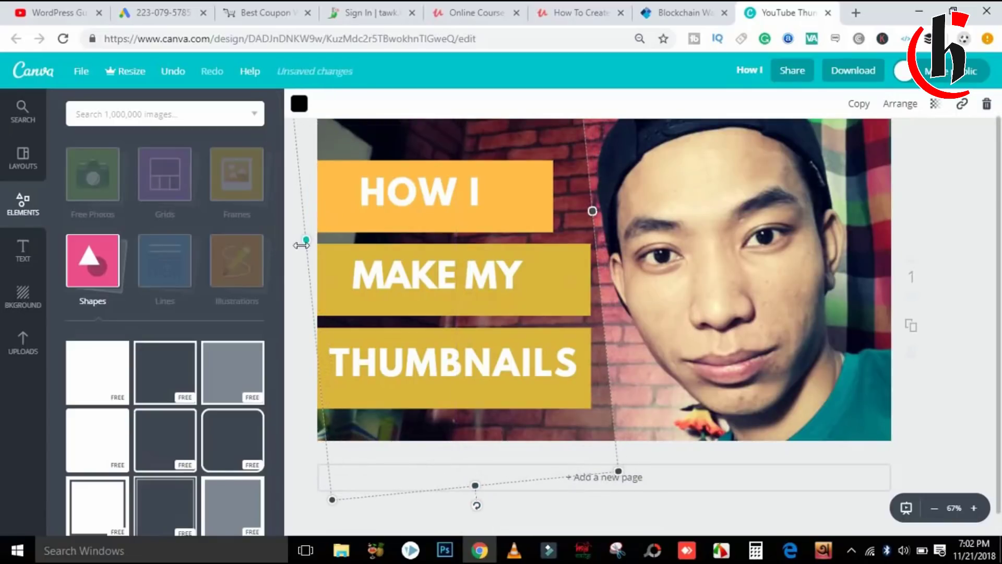
drag(306, 240, 7, 272)
click(944, 204)
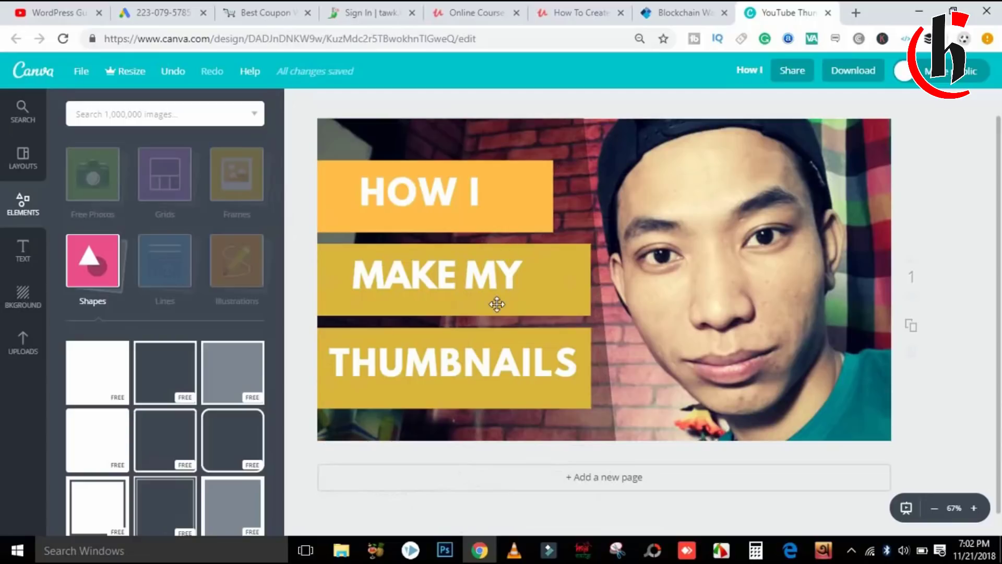
Step: Try the default palette's yellow and orange on the bar behind MAKE MY
click(568, 287)
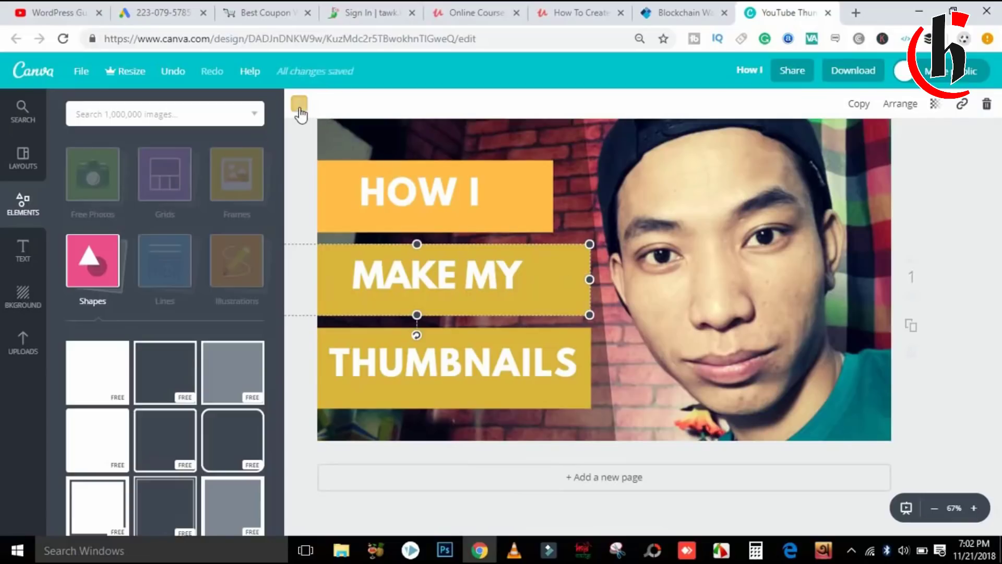
click(299, 104)
click(331, 230)
click(373, 225)
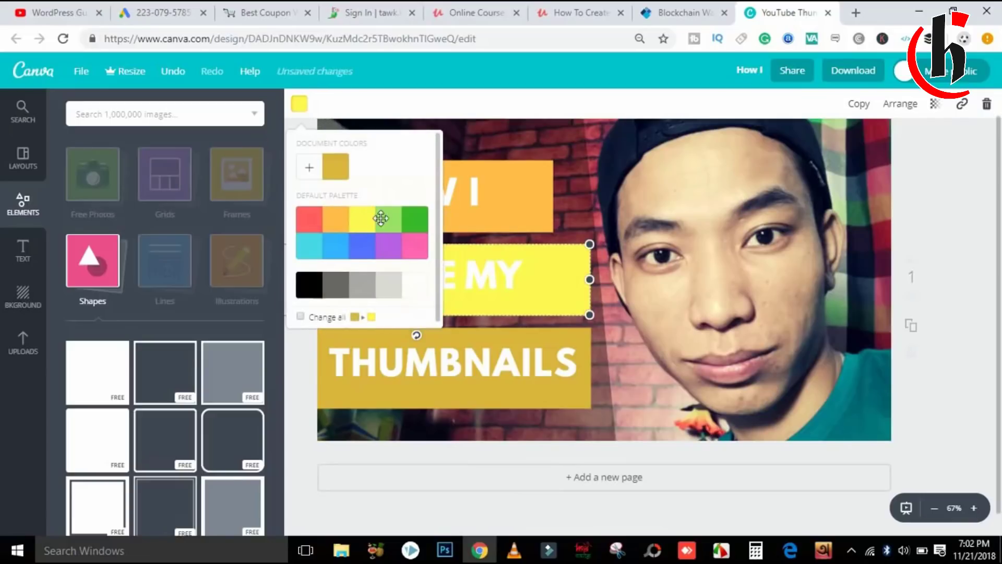
click(344, 231)
click(941, 251)
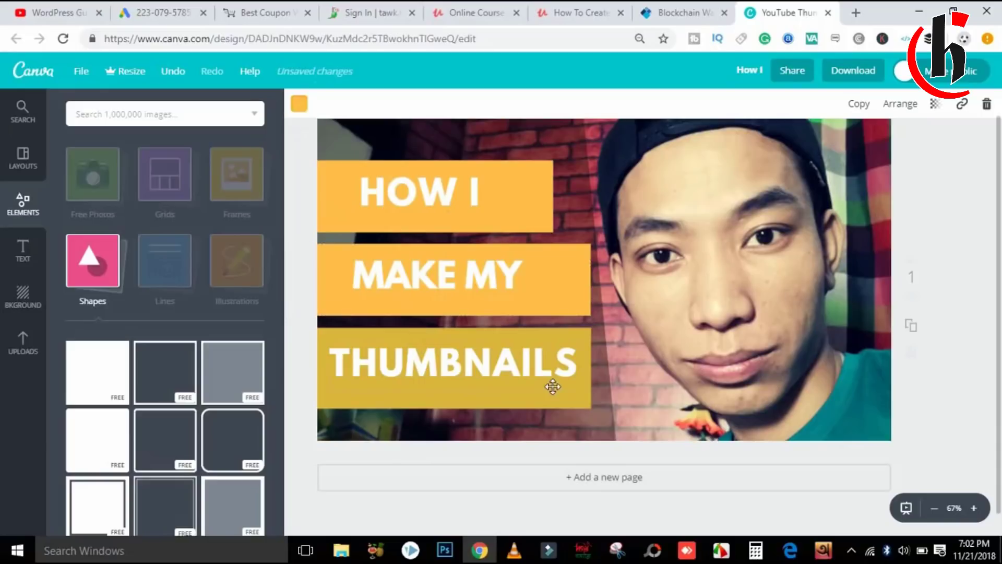
Step: Recolour the bar behind THUMBNAILS with the default palette's red, trying orange first
click(568, 396)
click(300, 110)
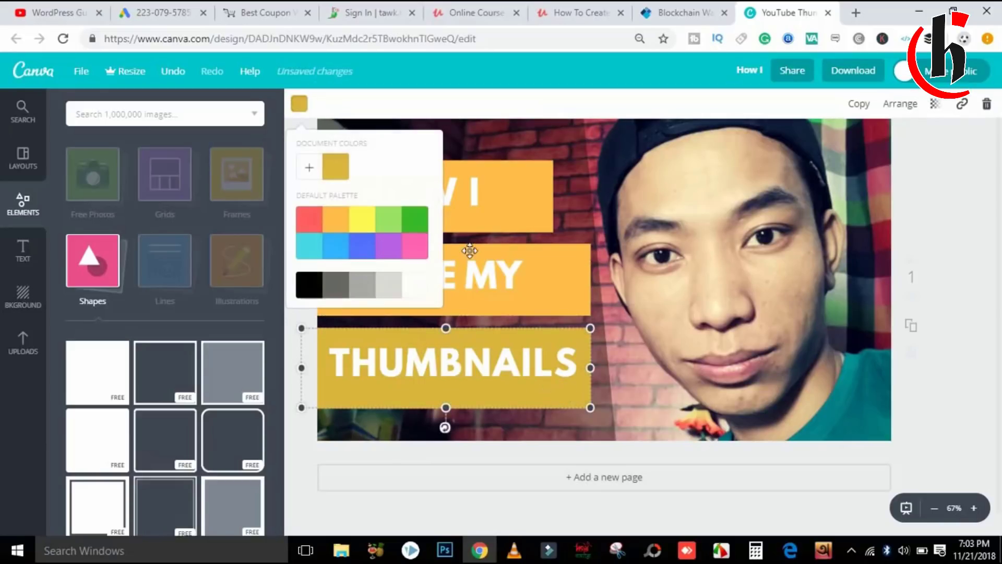
click(336, 230)
click(307, 219)
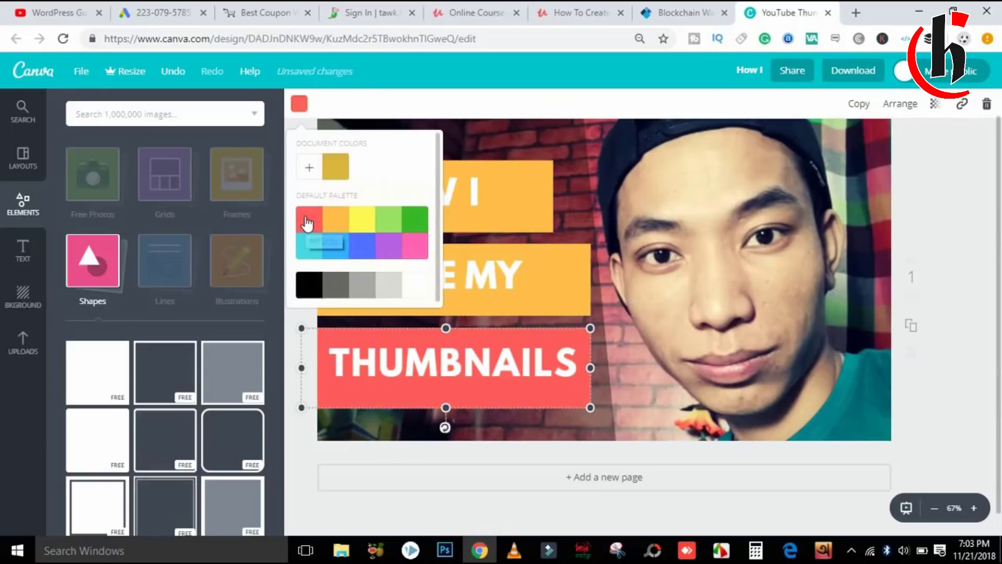
Step: Recolour the bar behind MAKE MY with the default palette's red
click(544, 277)
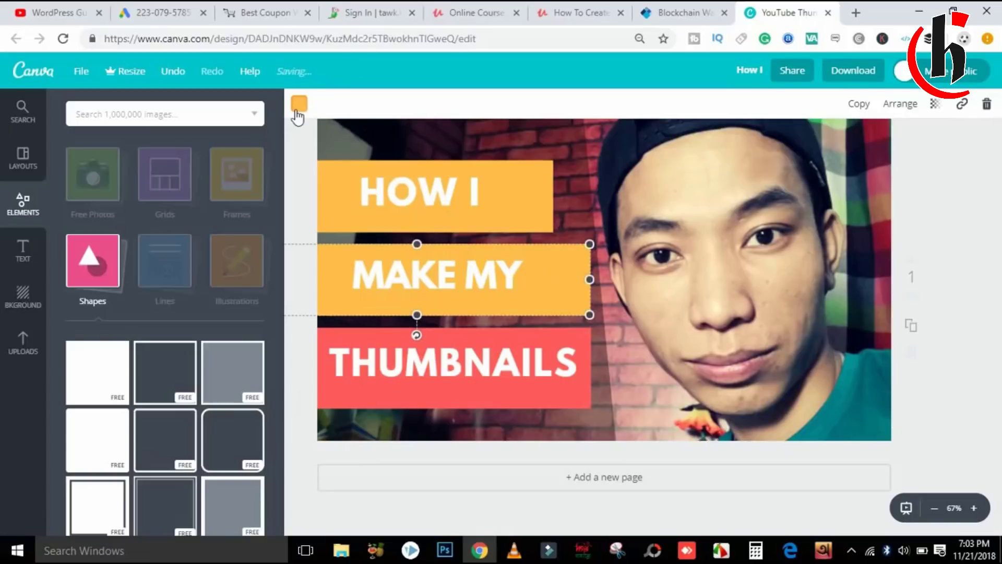
click(299, 103)
click(318, 226)
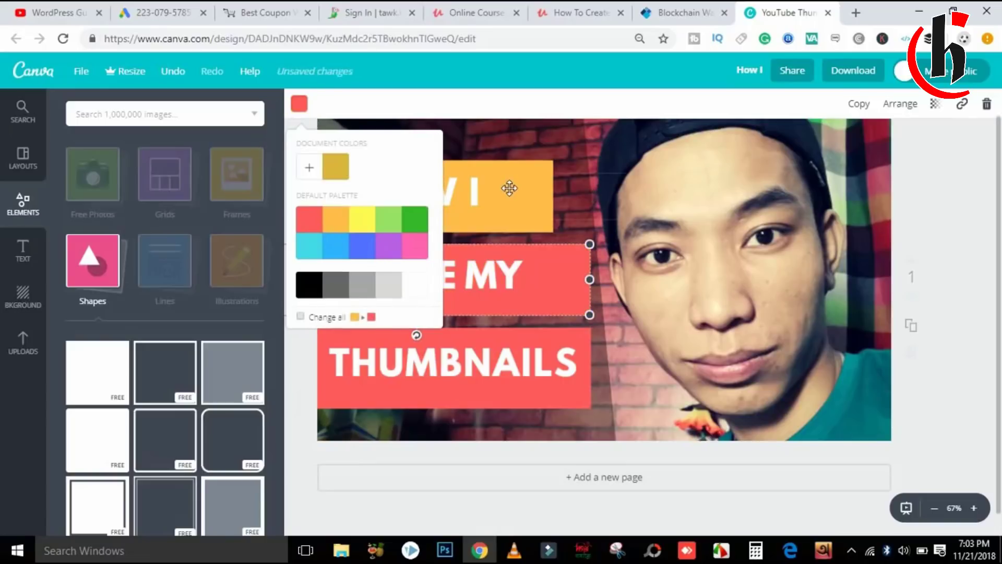
Step: Recolour the bar behind HOW I with the default palette's red, trying dark green first
double_click(393, 212)
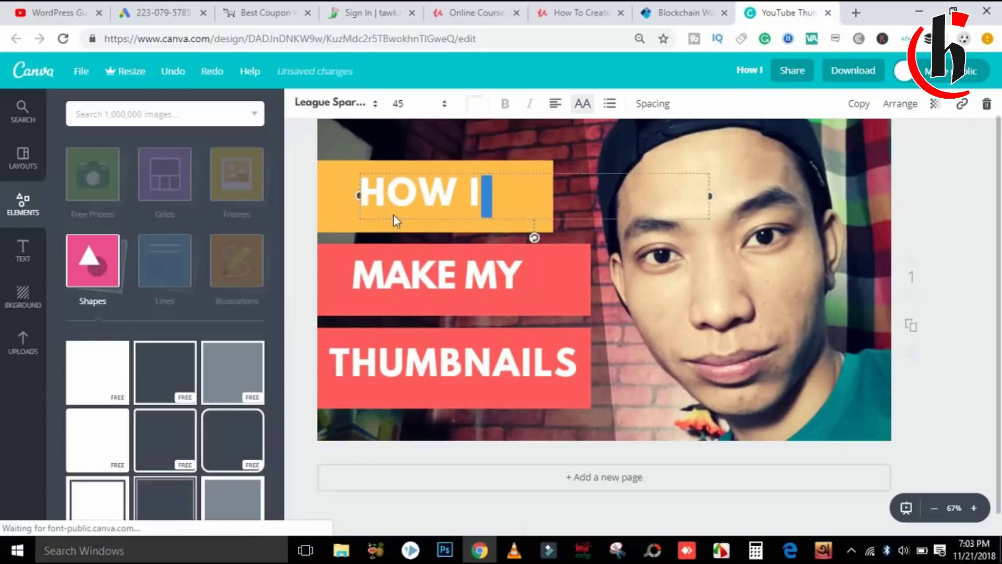
click(333, 183)
click(299, 103)
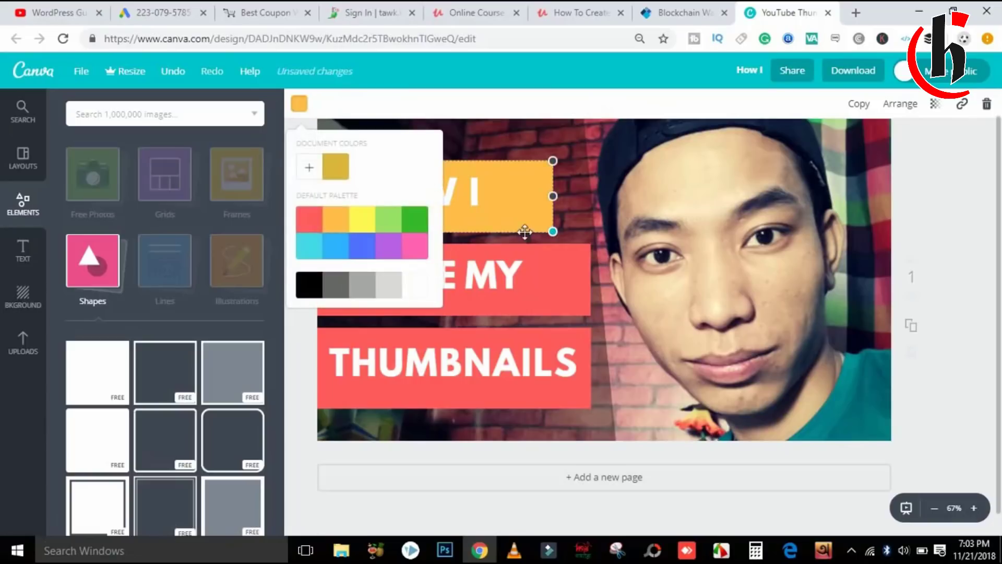
click(421, 234)
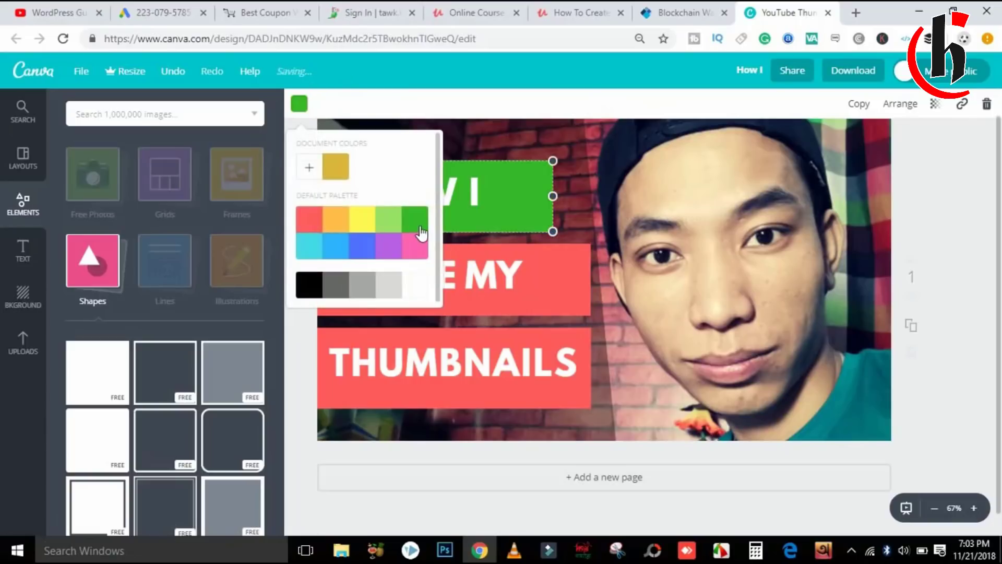
click(299, 230)
click(937, 210)
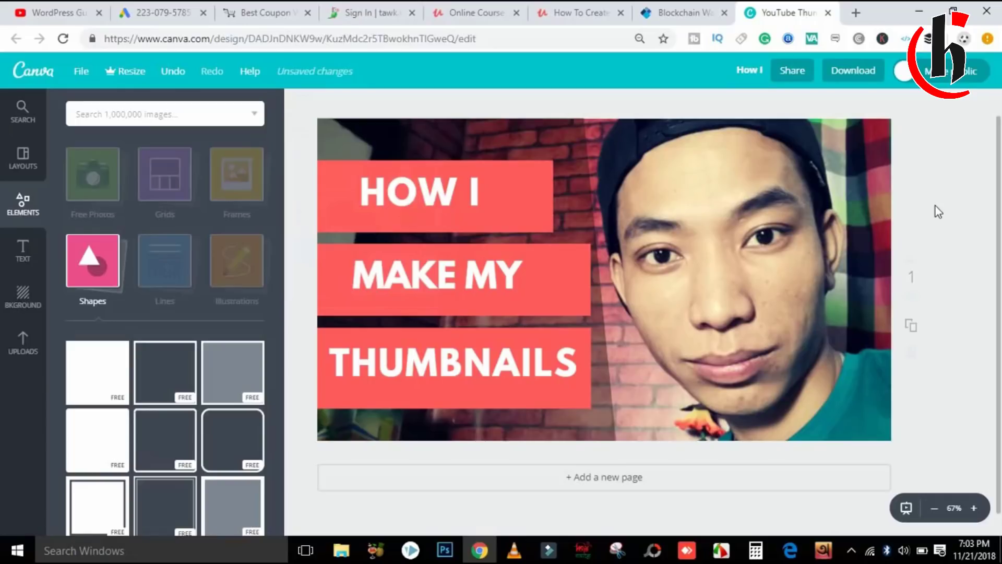
Step: Search the image library for "youtube", correcting the misspelled search term
click(126, 110)
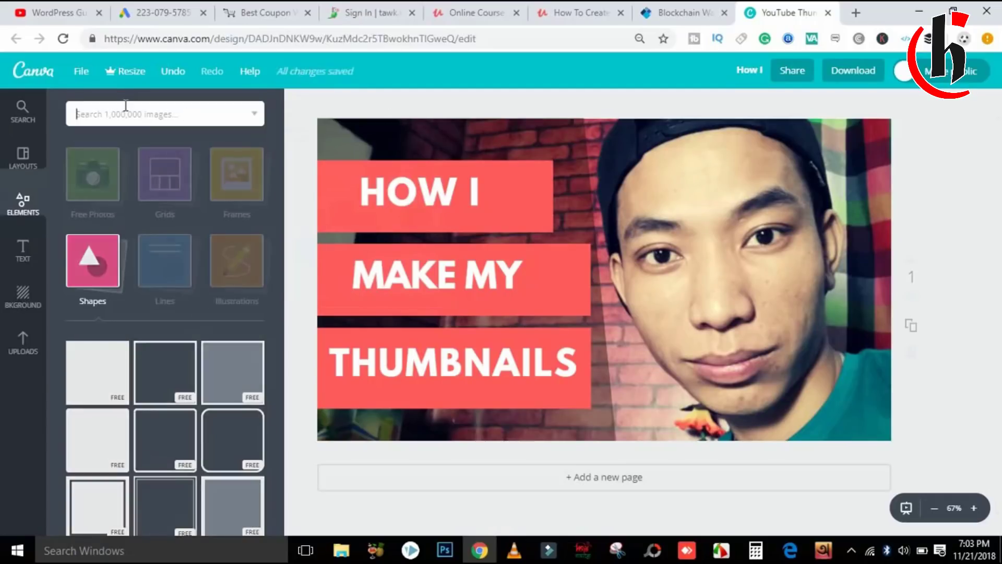
text(yputy)
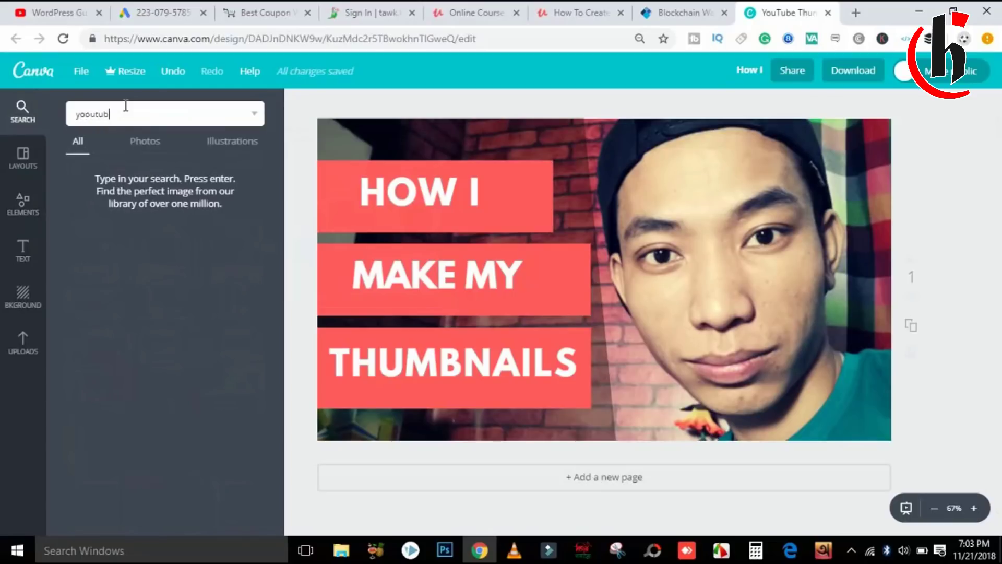
text(ub)
key(Return)
click(126, 106)
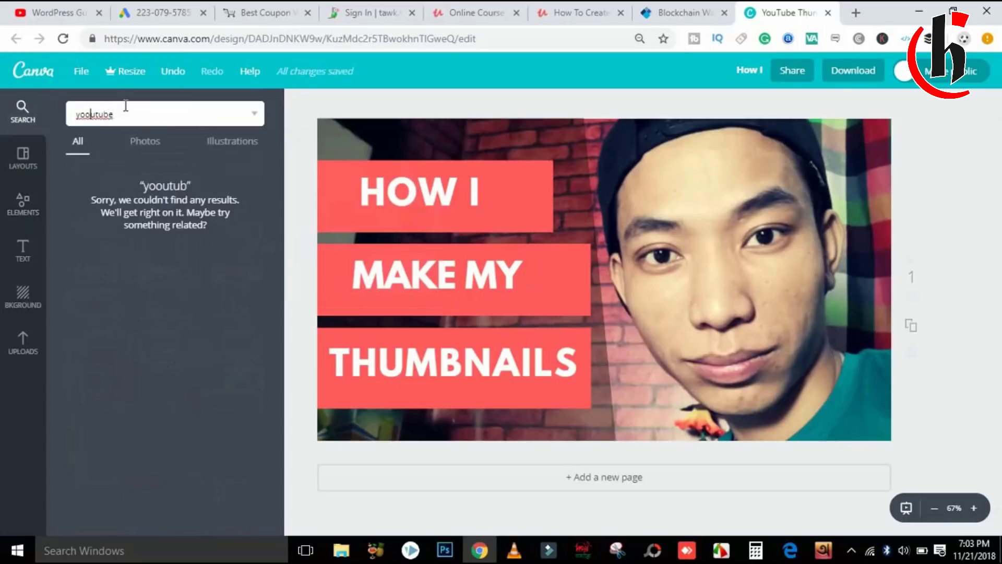
key(Return)
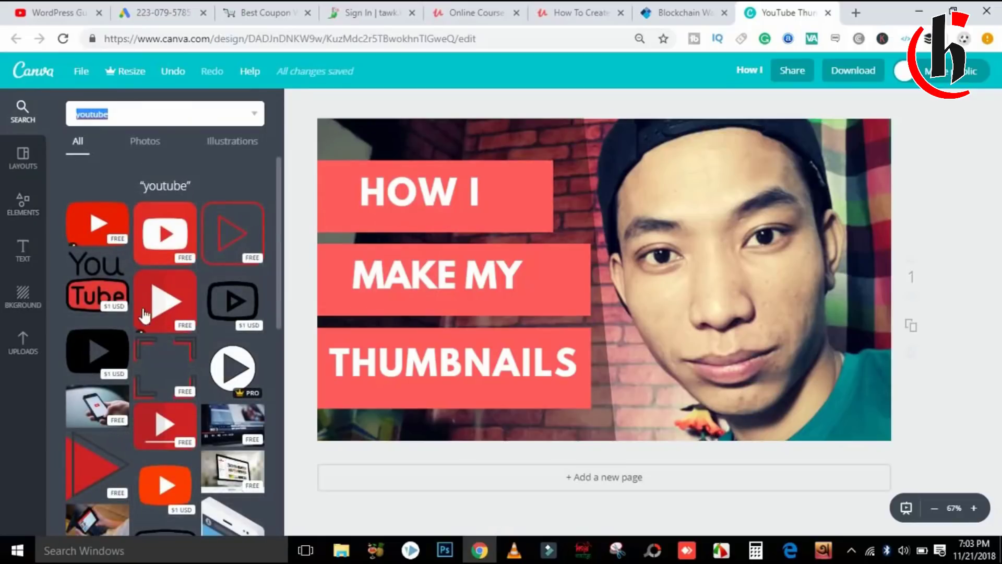
Step: Add the free red YouTube play-button logo, shrink it to under half its size and place it over the lower part of the face
drag(96, 218, 710, 261)
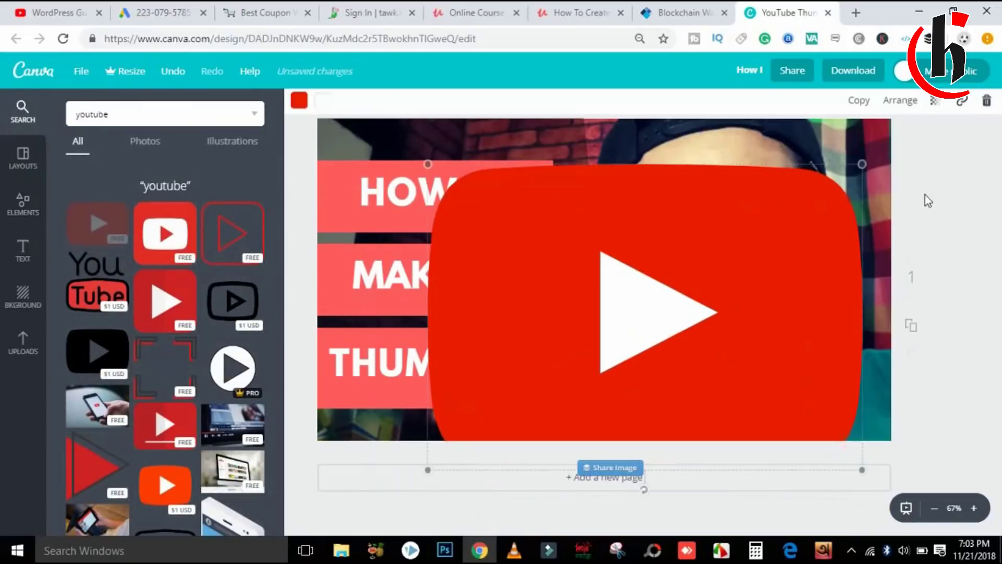
drag(861, 163, 578, 325)
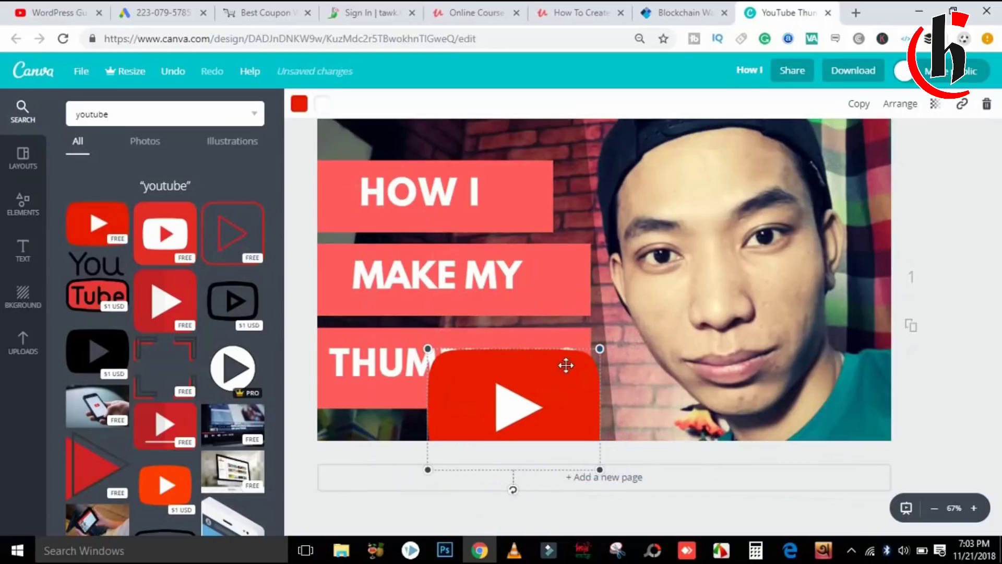
drag(566, 362, 693, 322)
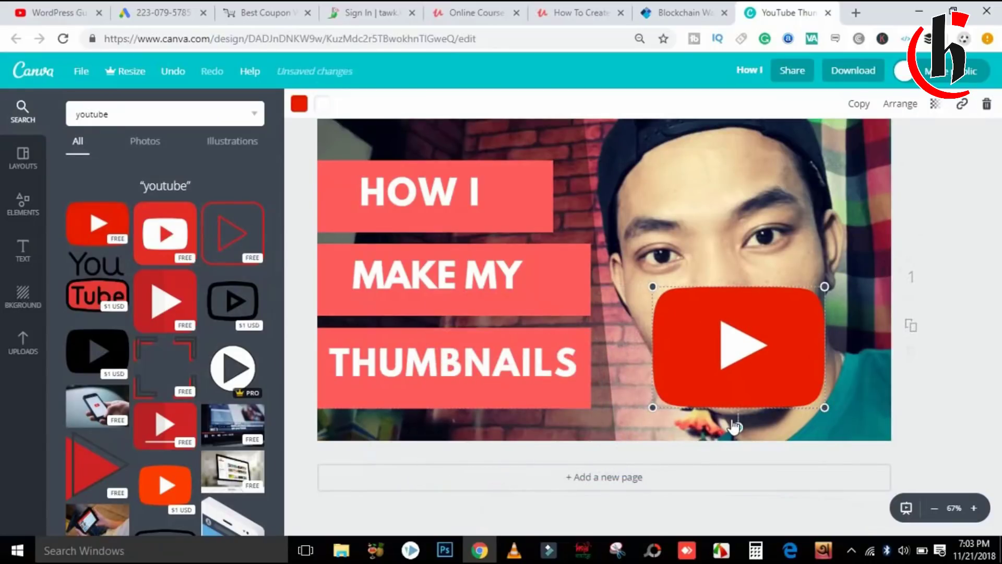
Step: Tilt the YouTube logo counter-clockwise and shrink it to about half size over the shoulder in the photo's lower-right area
drag(735, 427, 758, 425)
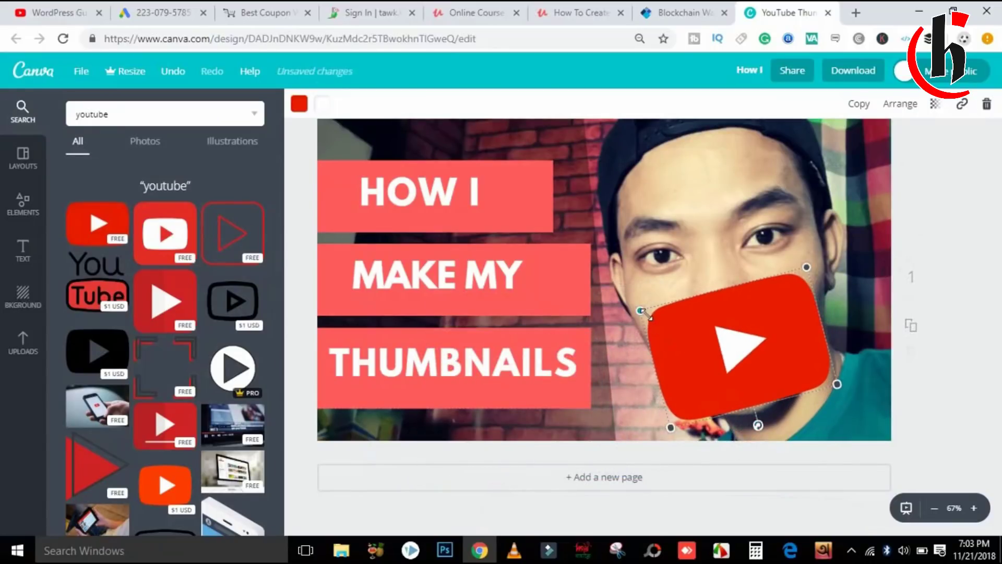
drag(641, 311, 811, 378)
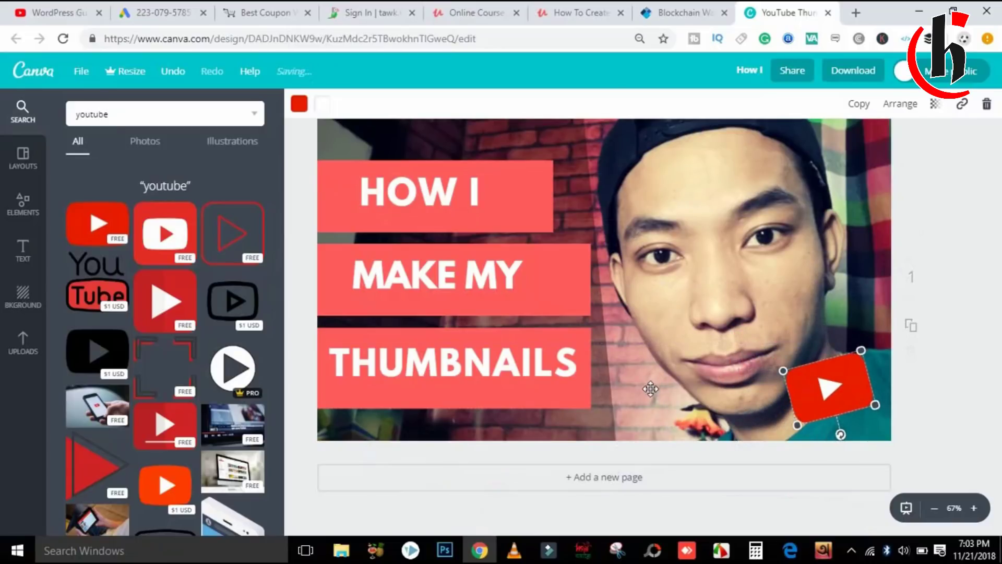
Step: Undo the last three edits to the thumbnail
click(693, 300)
key(ctrl+z)
key(ctrl+z)
key(ctrl+z)
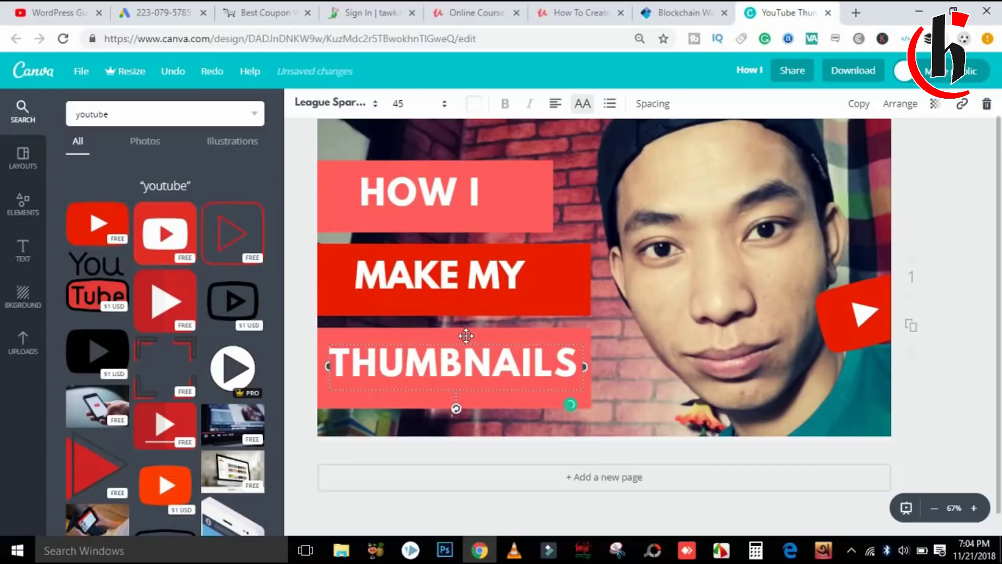
Step: Recolour the bar behind THUMBNAILS with the default palette's white
click(335, 402)
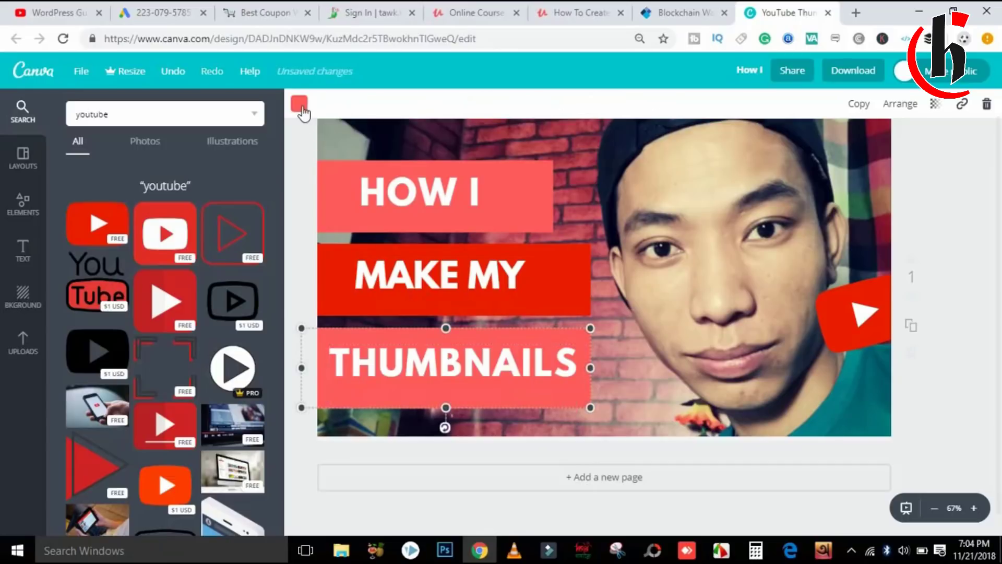
click(299, 103)
click(413, 291)
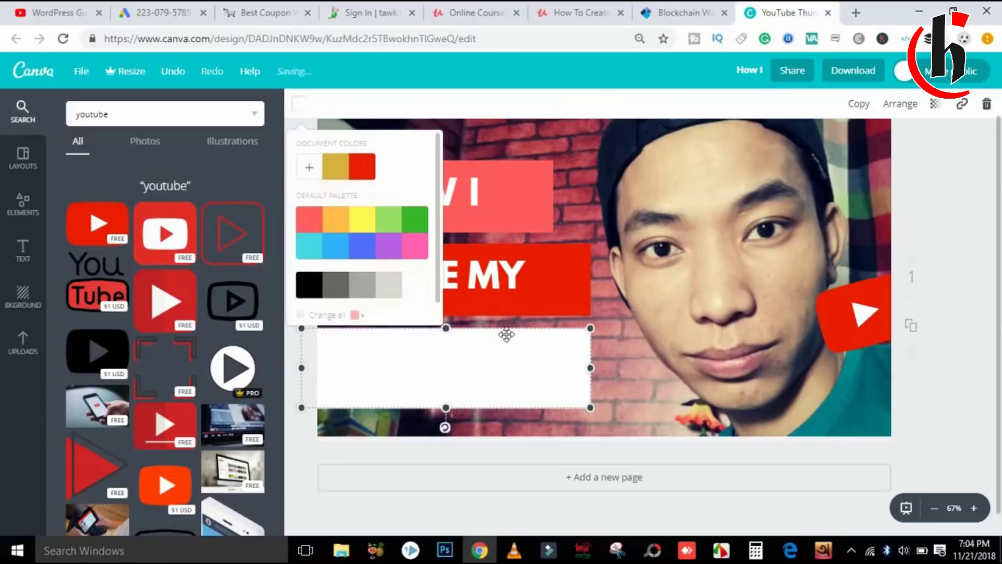
Step: Recolour the THUMBNAILS text with the document's red and move the YouTube logo beside the lower-right end of the white bar
click(511, 356)
double_click(506, 359)
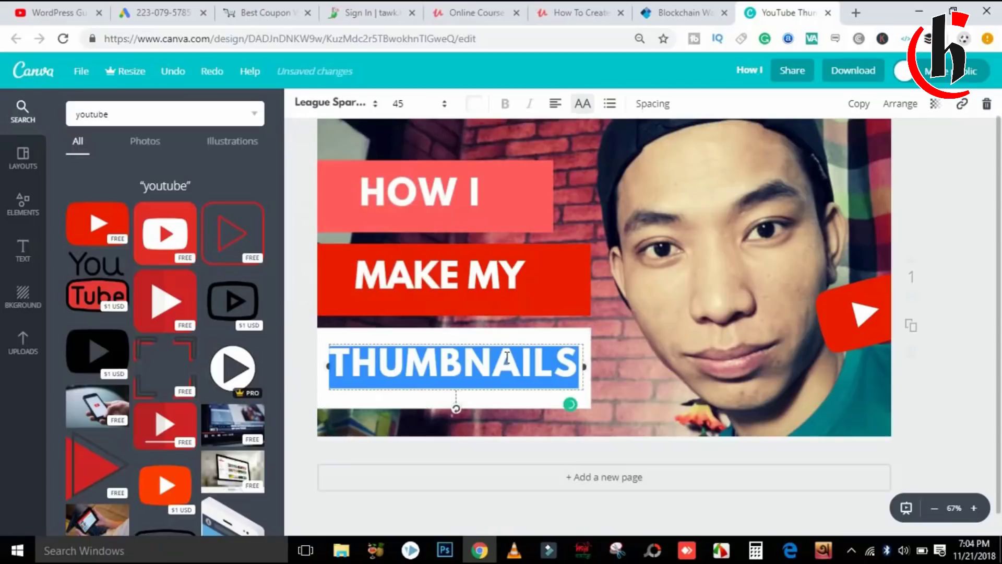
click(475, 105)
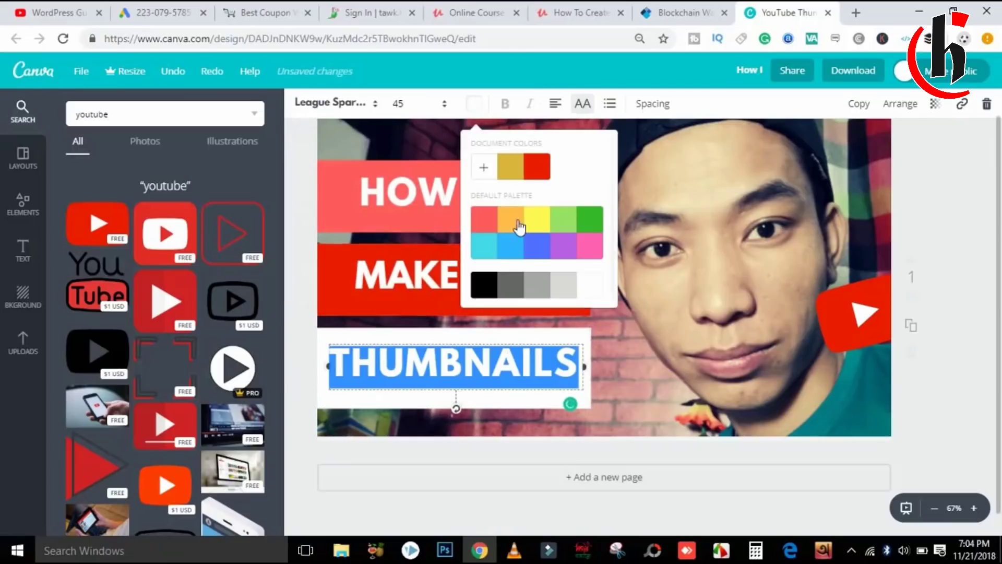
click(930, 165)
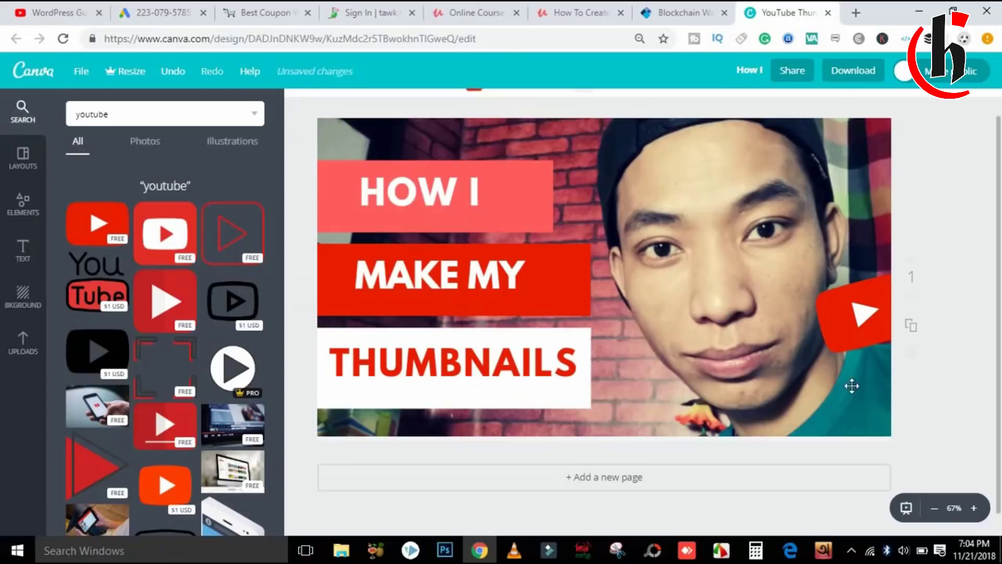
drag(860, 320, 625, 403)
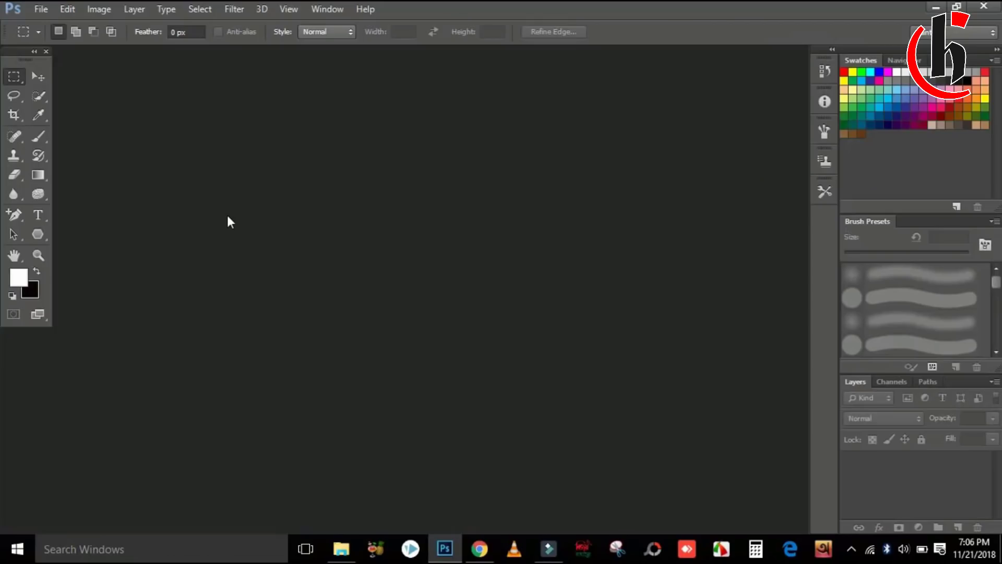
click(41, 10)
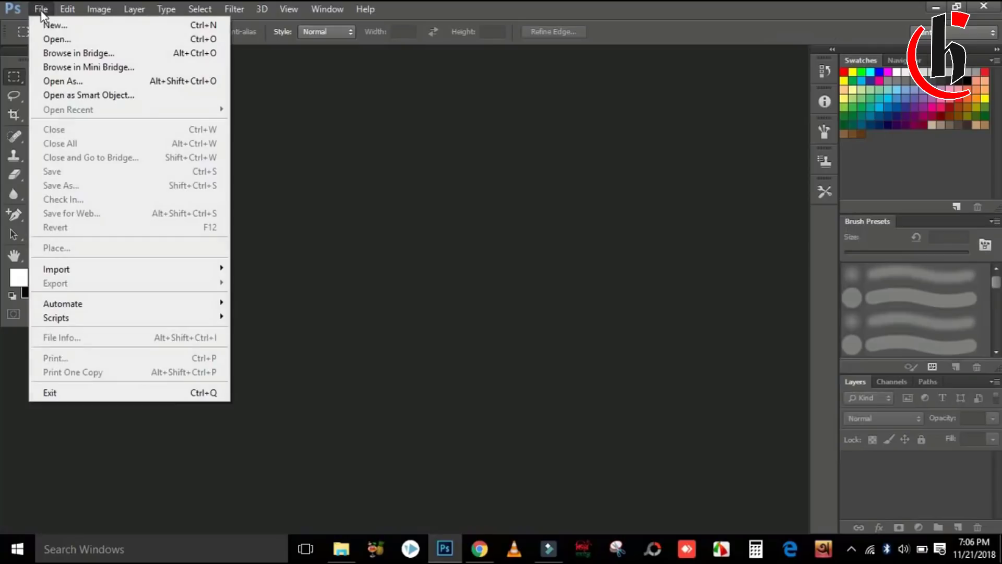
click(47, 23)
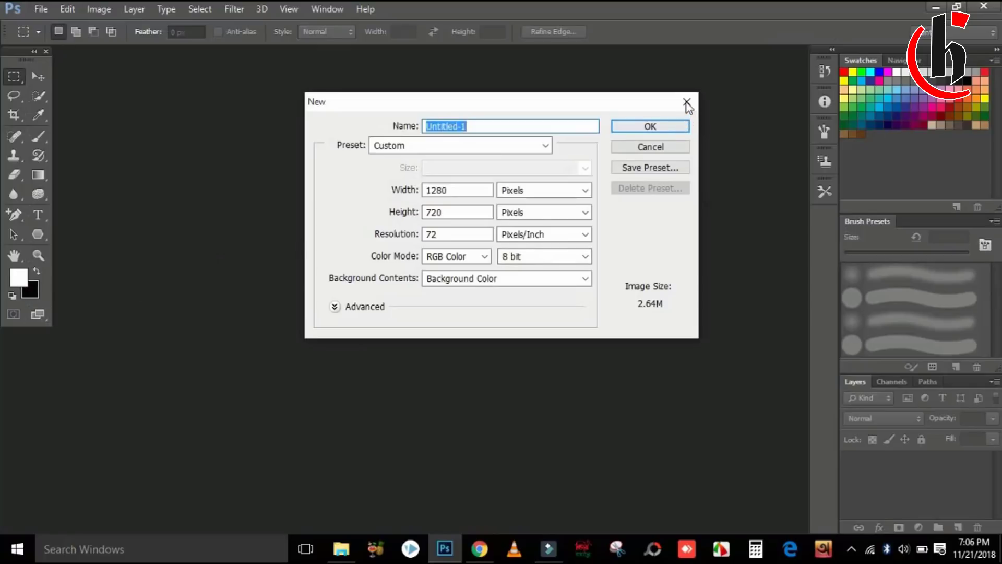
click(671, 149)
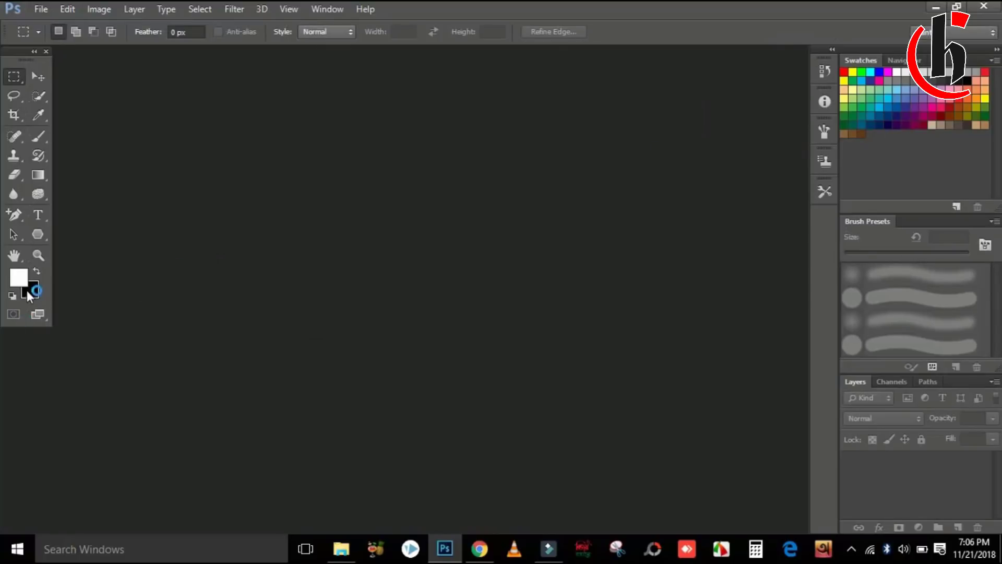
Step: In Photoshop, swap the foreground and background colours and create a 1280 × 720 pixel document at 72 pixels/inch with background-colour contents
click(37, 272)
click(48, 8)
click(58, 21)
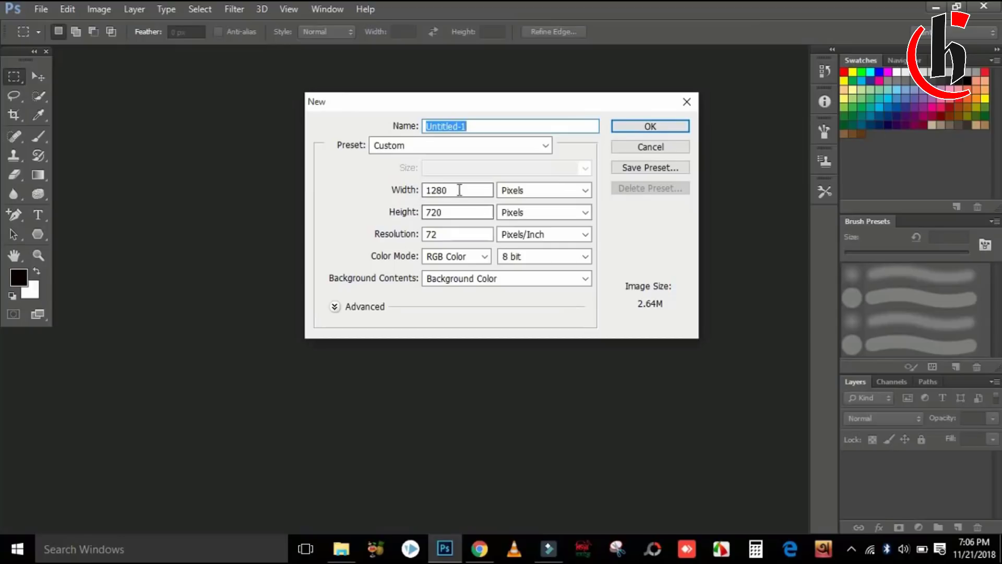
click(402, 190)
key(Tab)
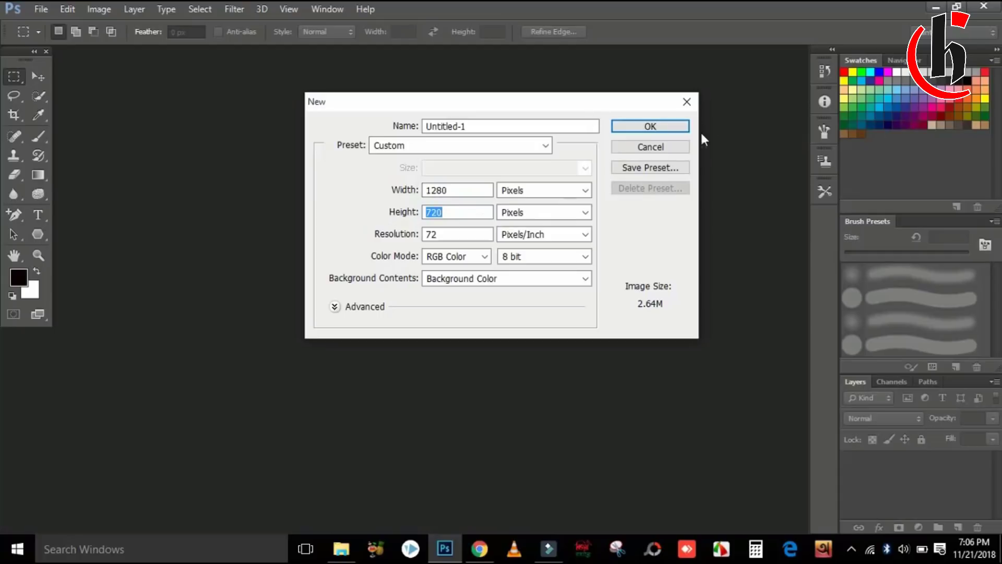
click(678, 128)
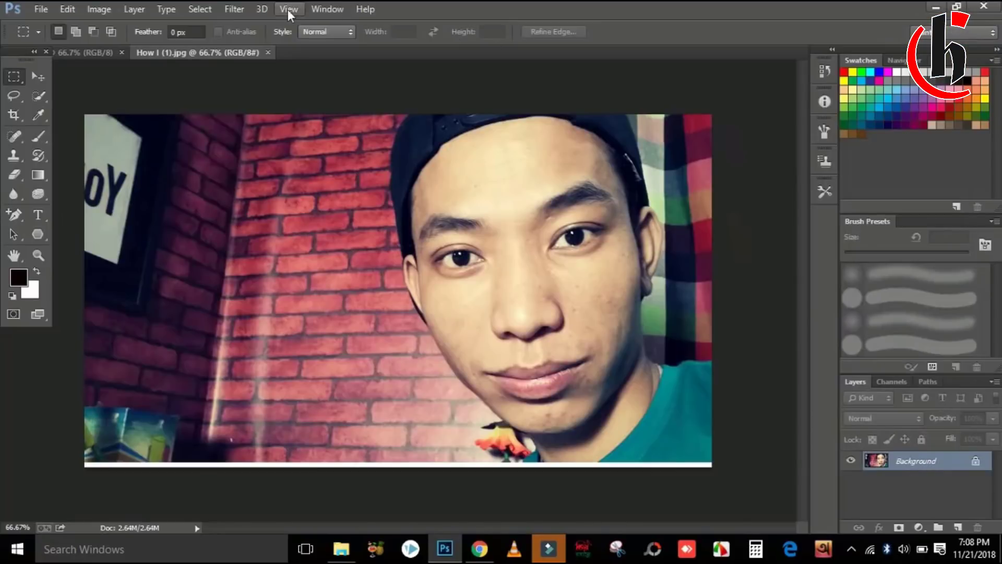
Step: Apply the Camera Raw Filter to the How I (1).jpg photo with temperature +16, tint +38 and increased vibrance
click(262, 10)
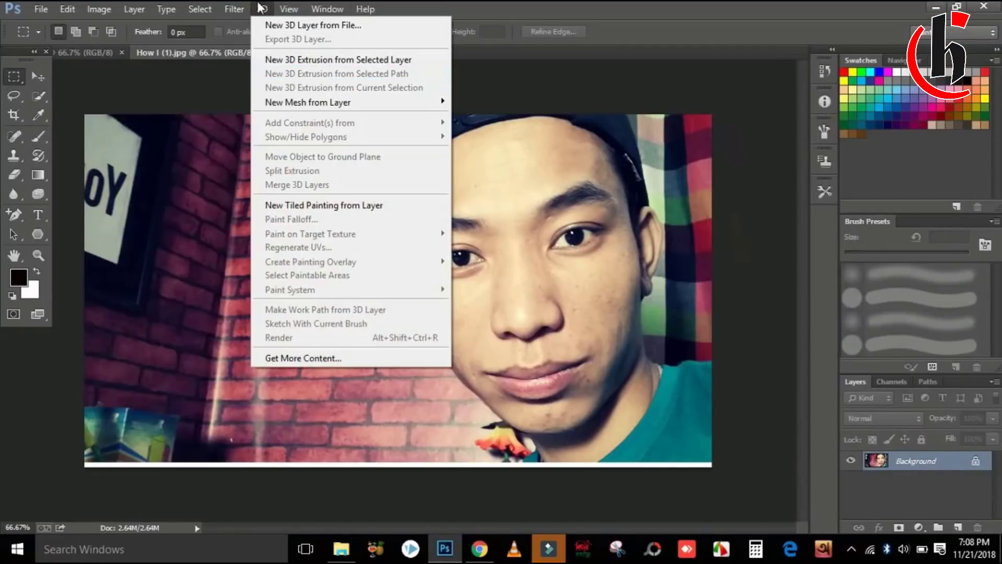
mouse_move(232, 9)
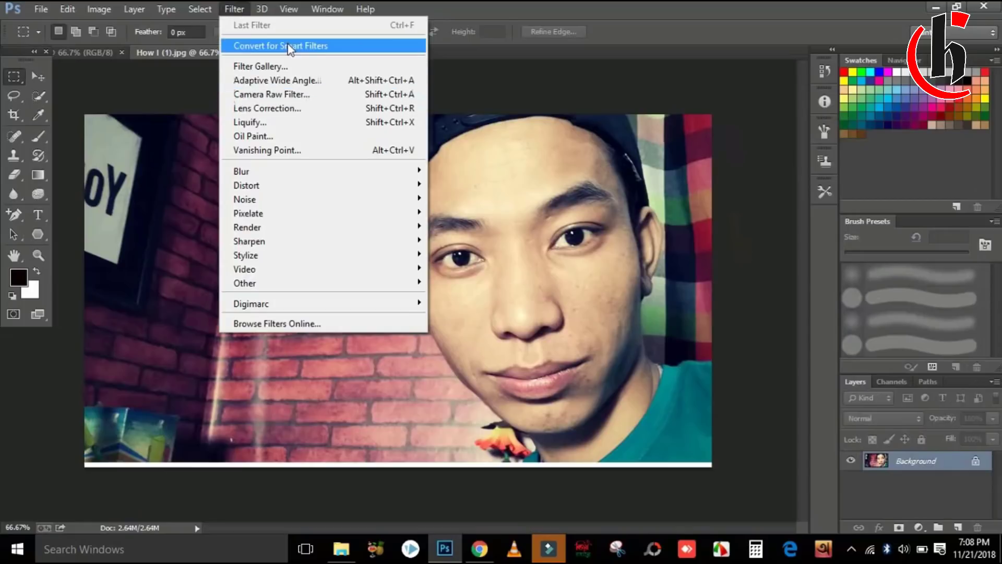
click(311, 96)
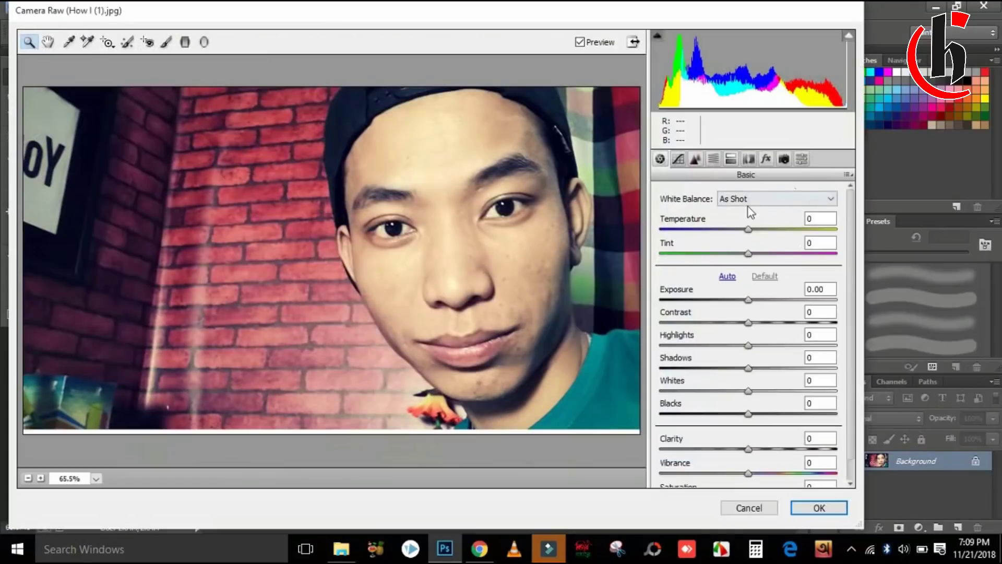
drag(748, 254, 760, 231)
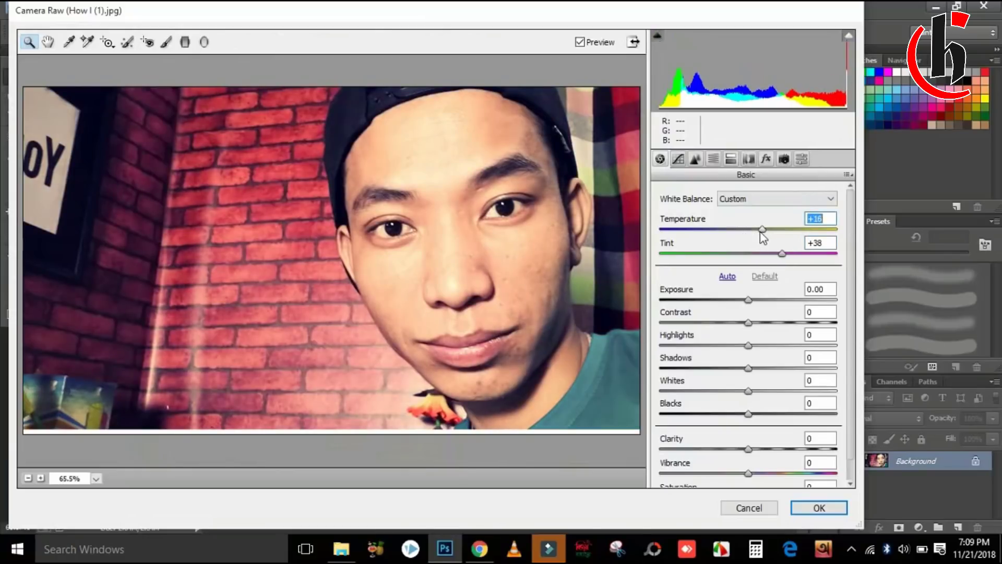
click(778, 473)
click(826, 507)
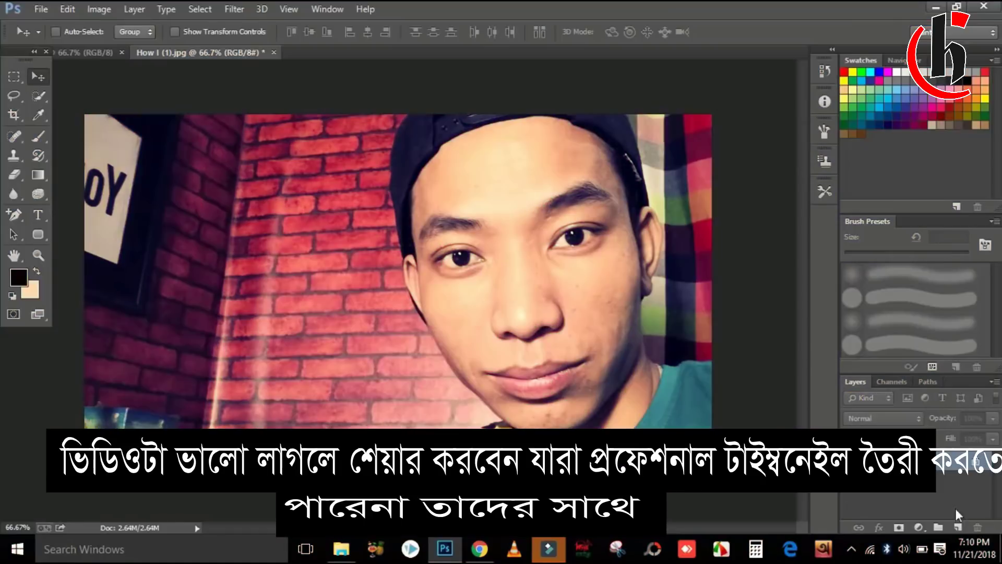
Step: Add a new layer above the photo, choose the Gradient tool and set the foreground colour to near-white, about #f3f3f3
click(959, 528)
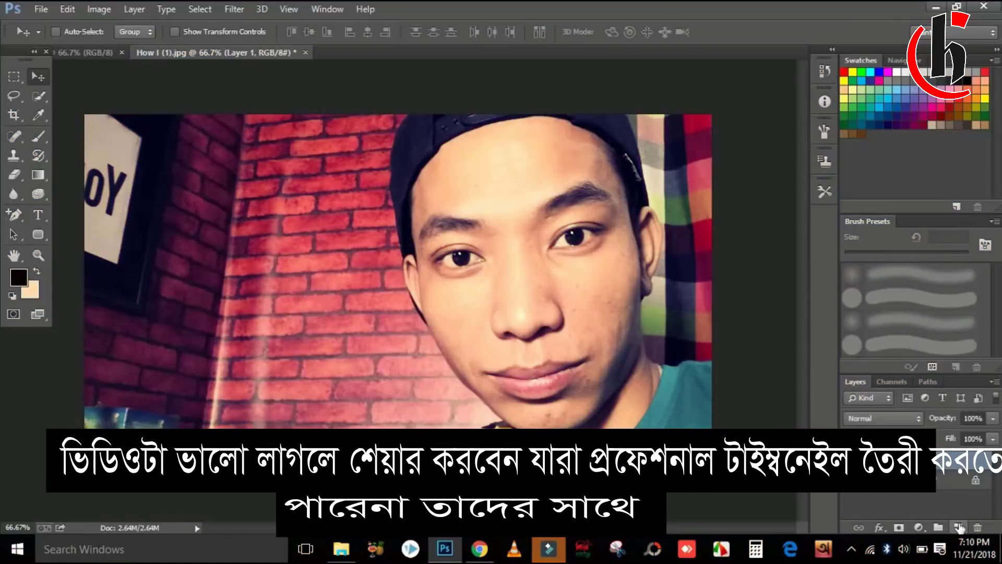
click(39, 176)
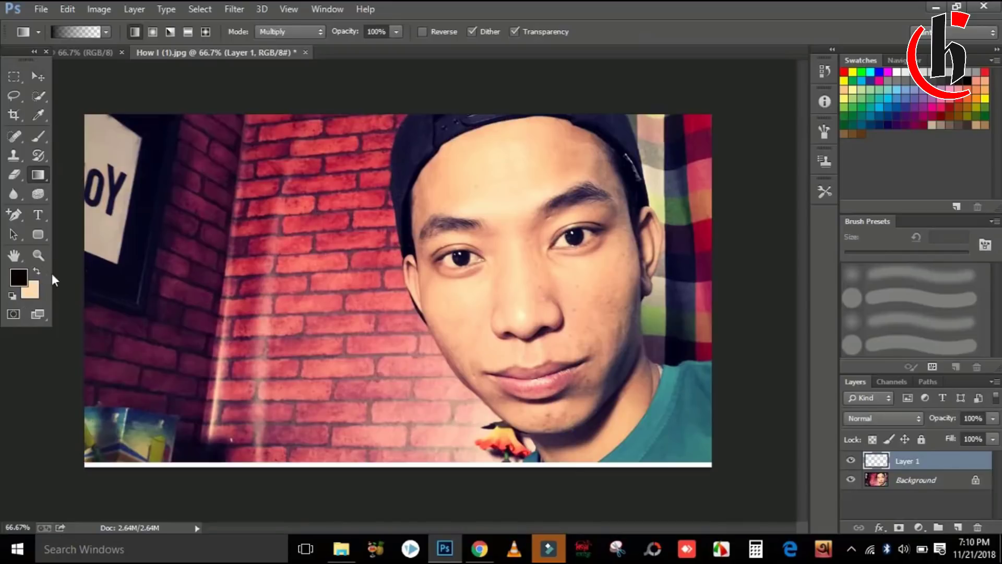
click(18, 278)
drag(648, 131, 496, 100)
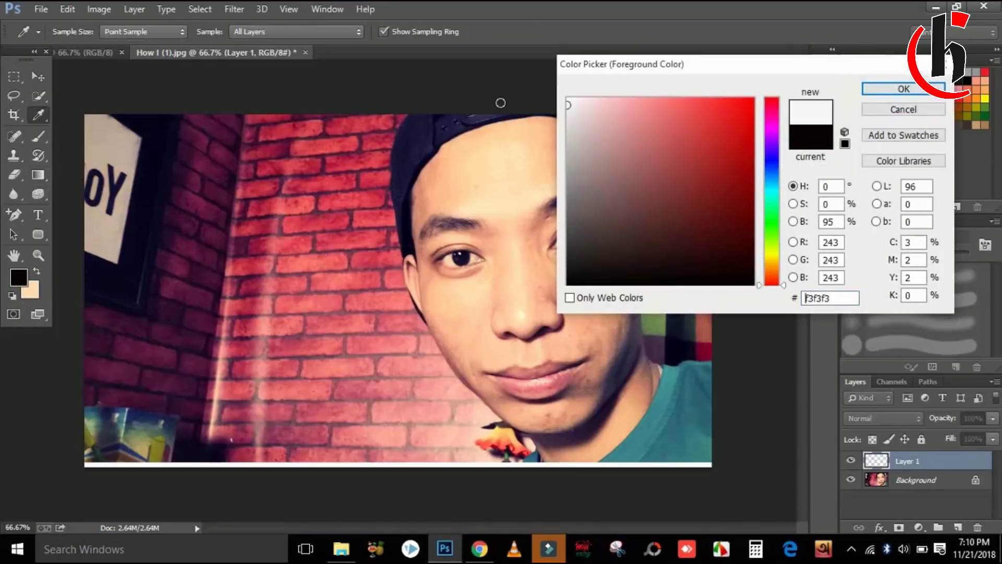
click(897, 90)
Step: Build up near-white-to-transparent gradients on the new layer until the left half of the photo fades out, stopping short of the face
key(g)
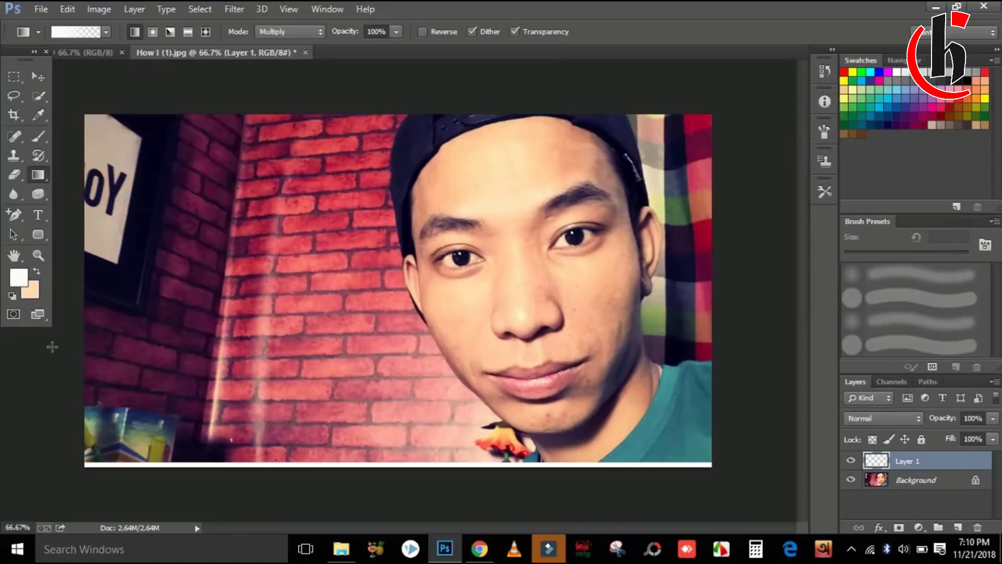
drag(52, 346, 252, 250)
drag(75, 157, 274, 219)
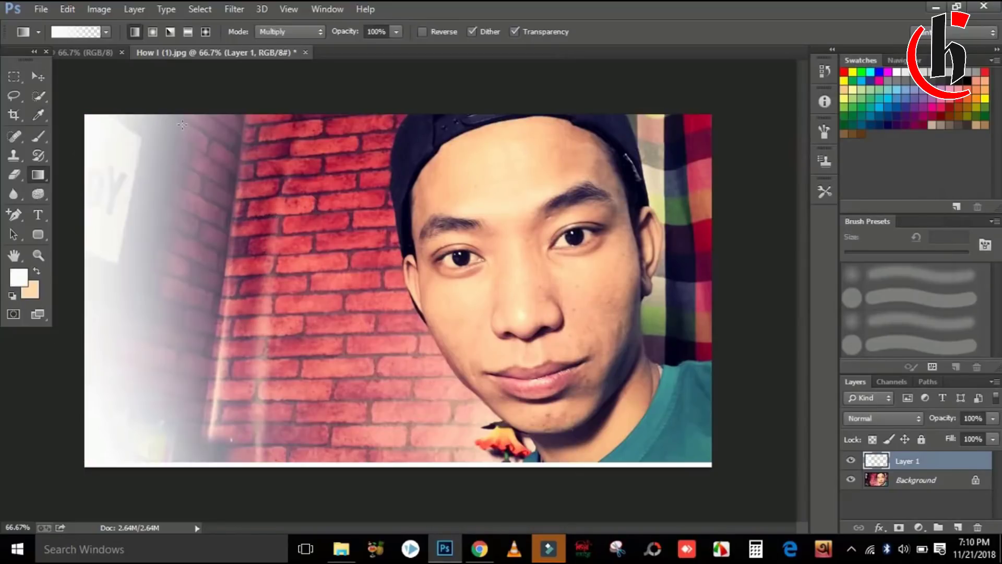
drag(166, 103, 239, 164)
drag(69, 218, 353, 292)
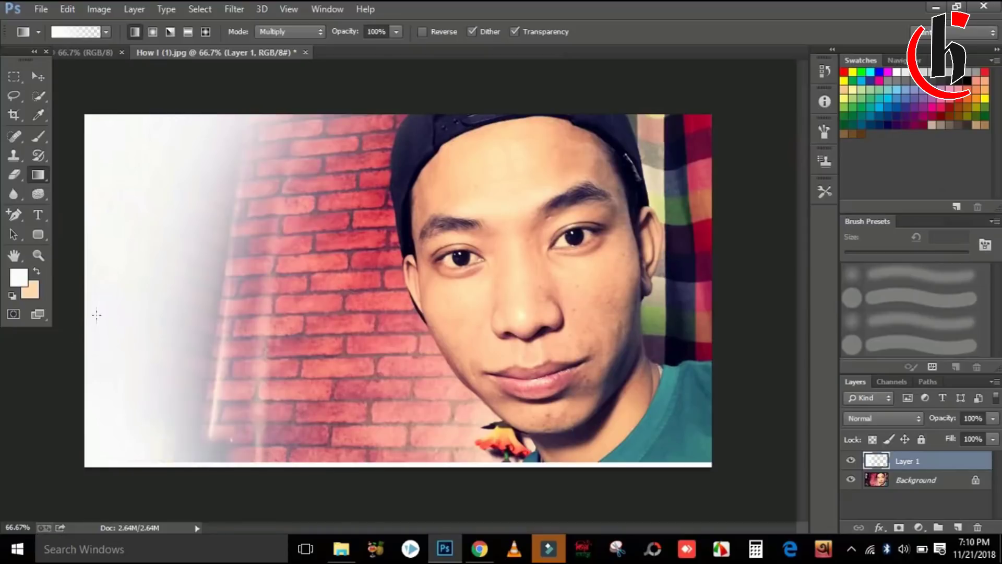
drag(70, 334, 370, 300)
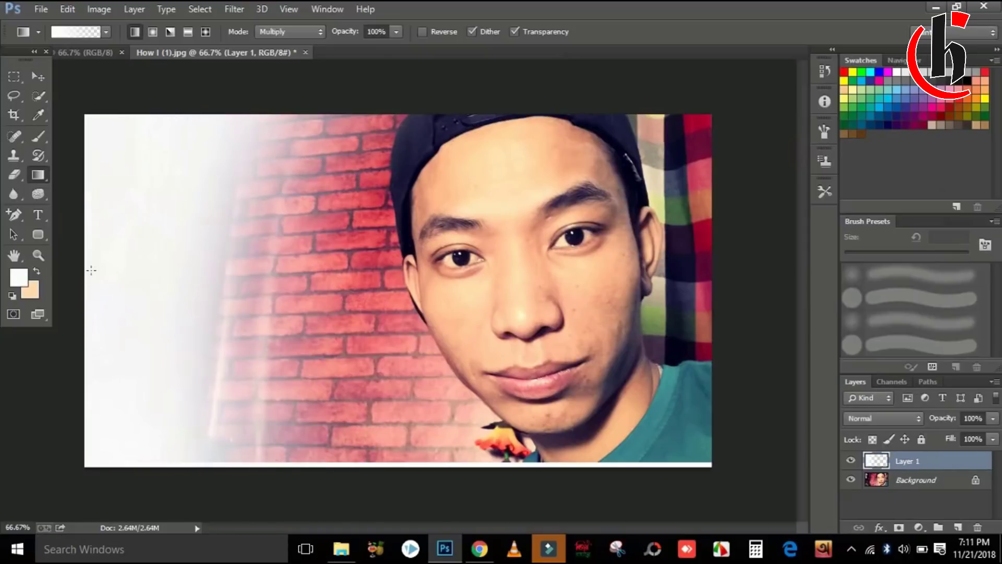
drag(91, 270, 397, 243)
drag(239, 85, 359, 224)
drag(132, 320, 353, 277)
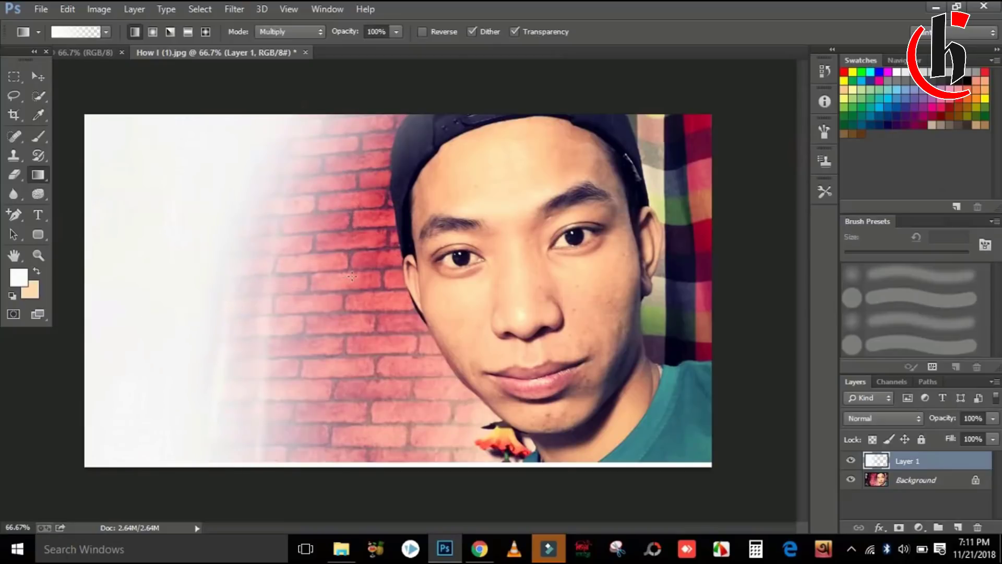
drag(289, 505, 357, 368)
drag(190, 315, 340, 272)
drag(196, 265, 325, 248)
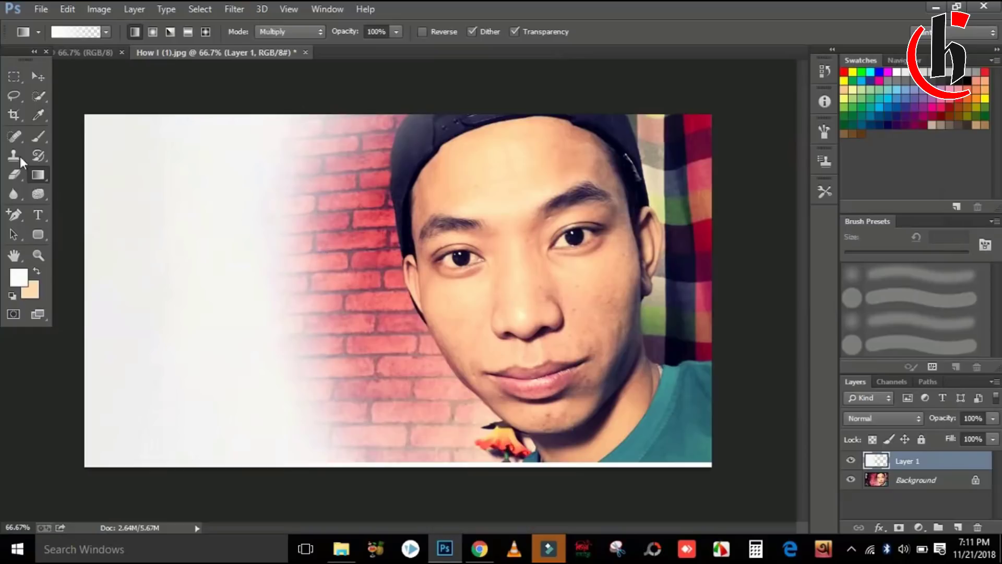
click(34, 77)
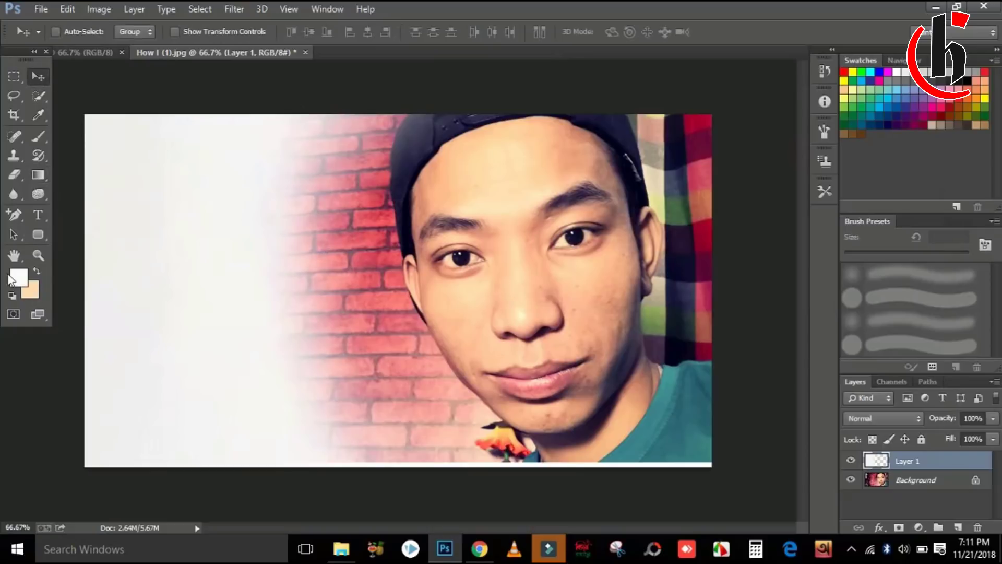
Step: Draw a white rounded rectangle of about 483 × 221 px with 10 px corner radii over the faded upper-left part of the photo
click(39, 236)
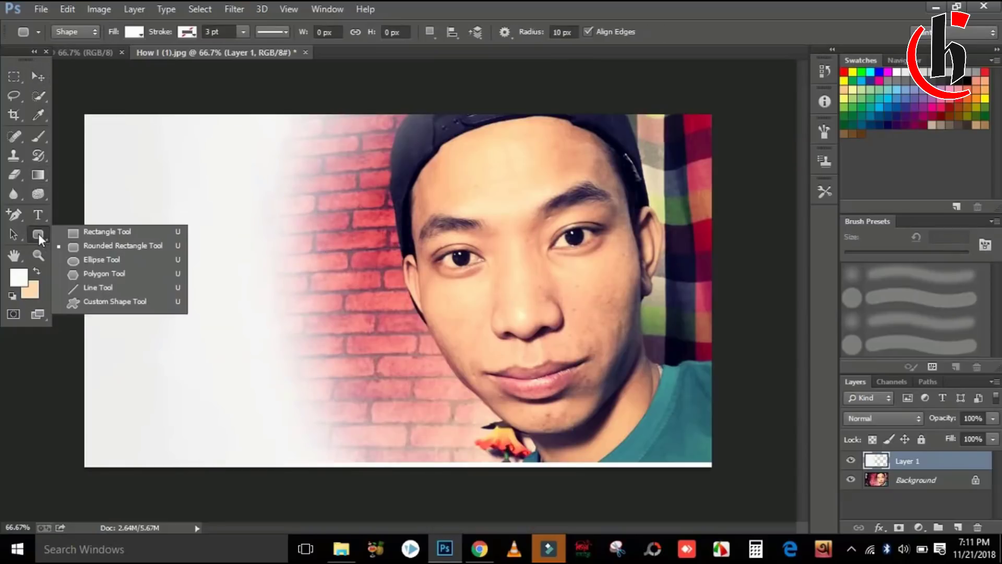
click(57, 225)
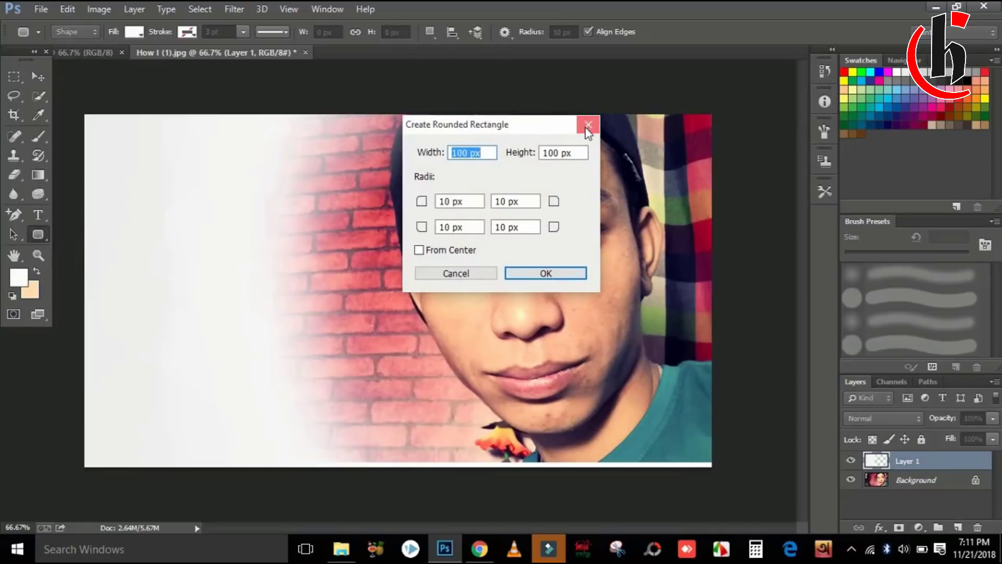
click(589, 125)
right_click(40, 233)
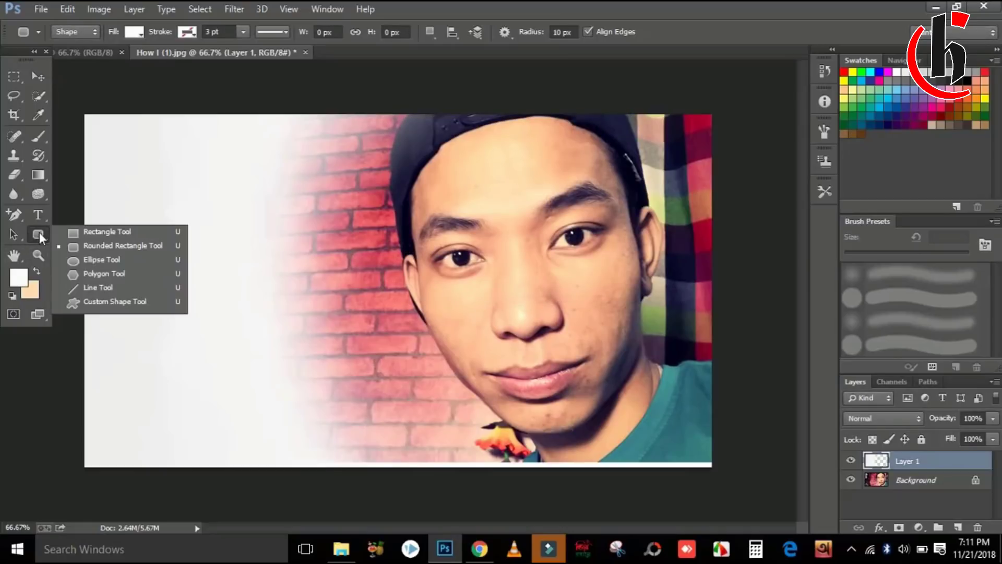
click(129, 247)
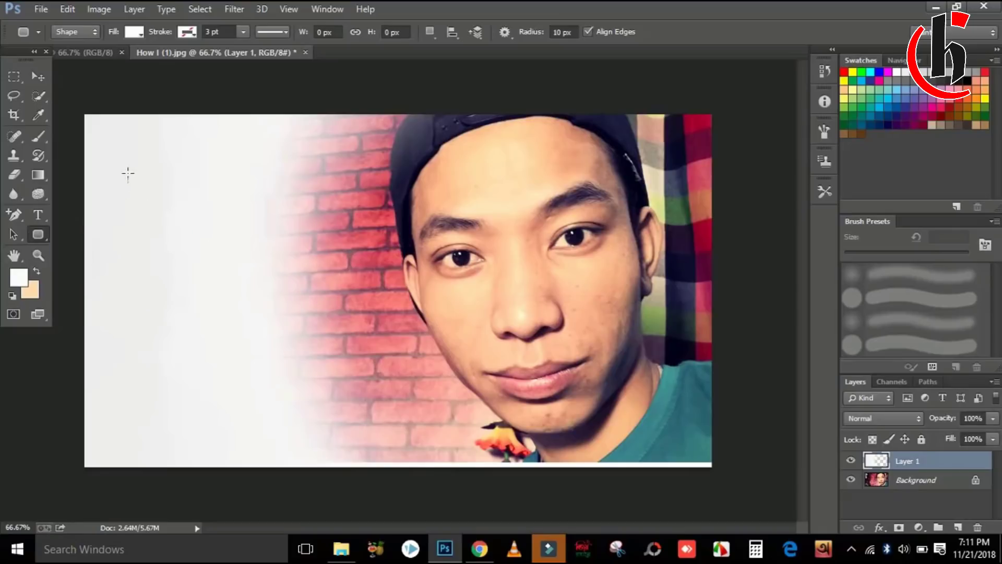
drag(128, 173, 361, 281)
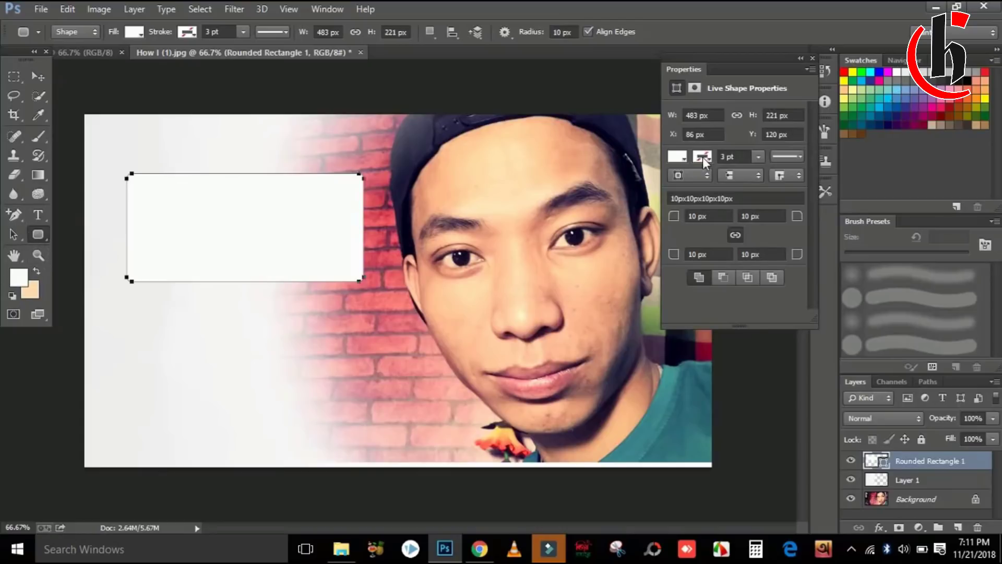
Step: Try black and light orange fills on the rounded rectangle and return its fill to white
click(678, 156)
click(713, 227)
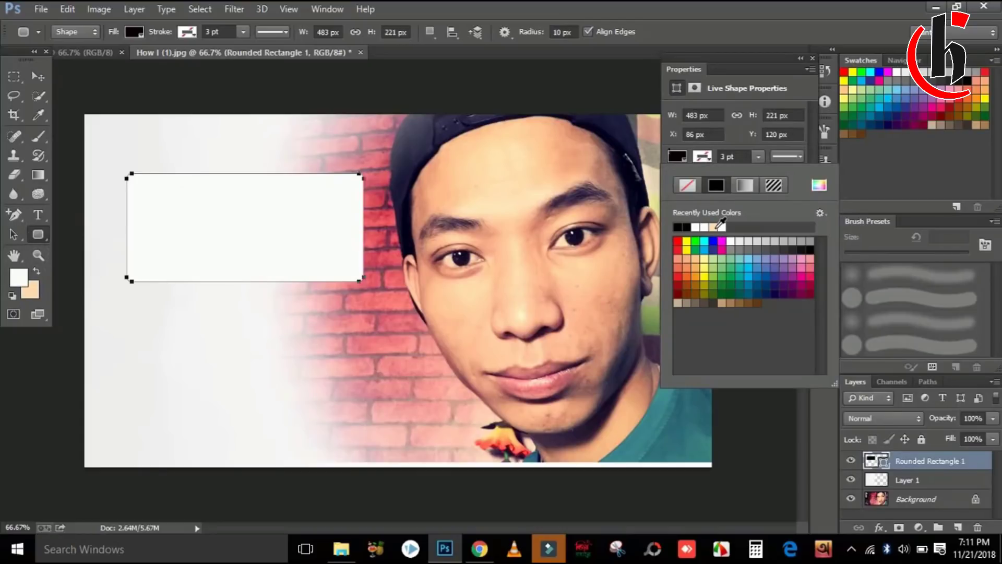
click(680, 258)
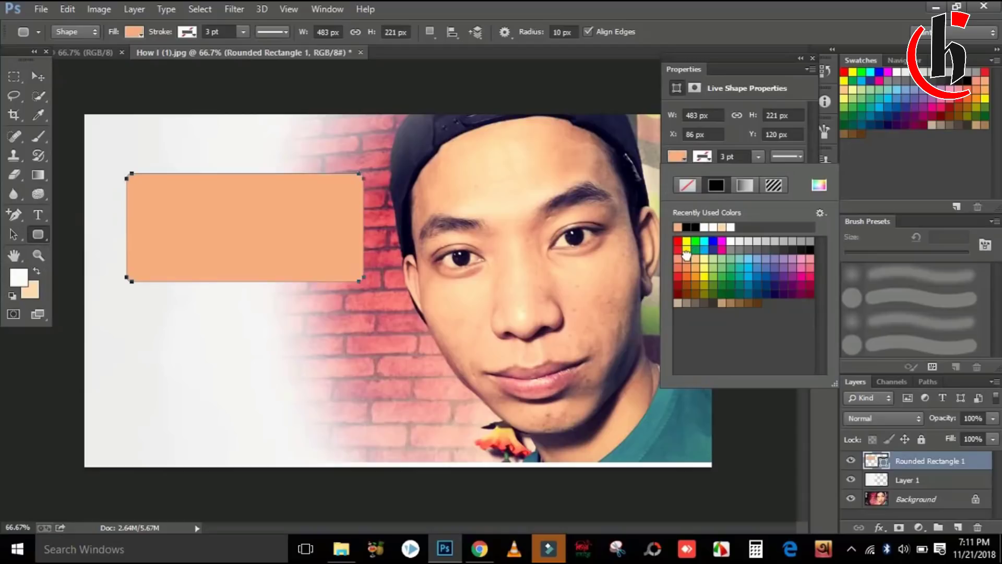
click(706, 225)
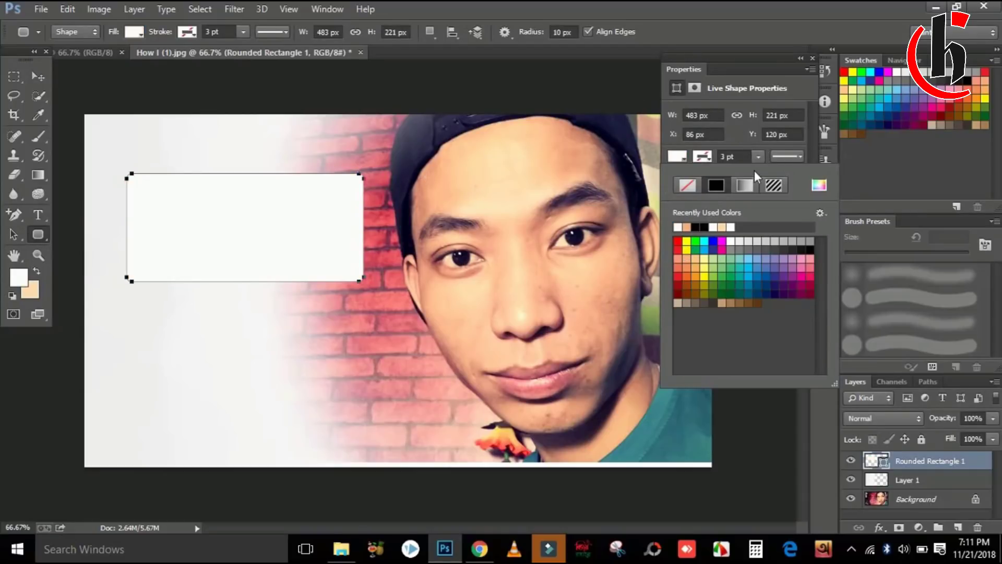
Step: Feather the rounded rectangle's shape mask by 30.5 px to soften its edges
click(696, 87)
click(696, 85)
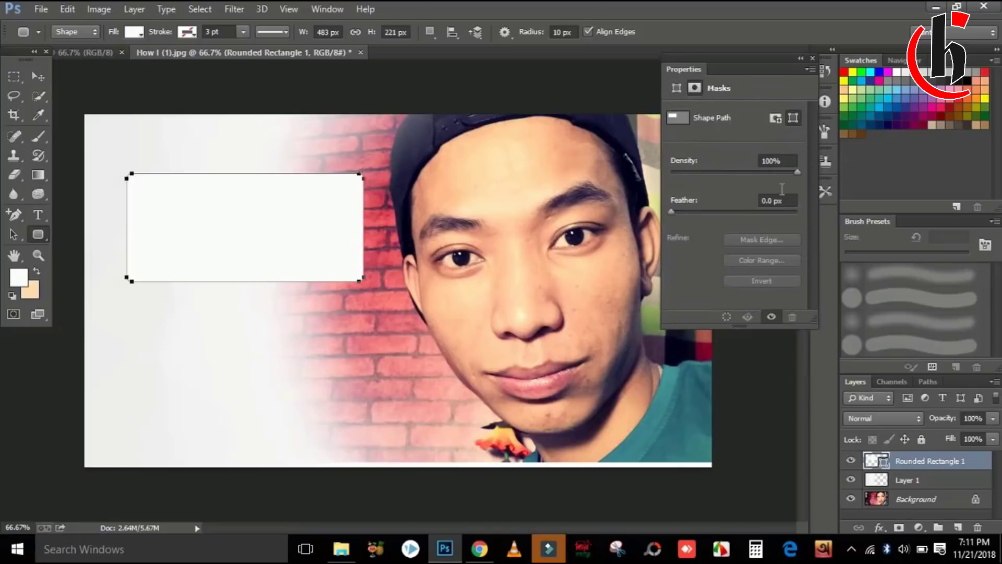
drag(673, 212, 731, 211)
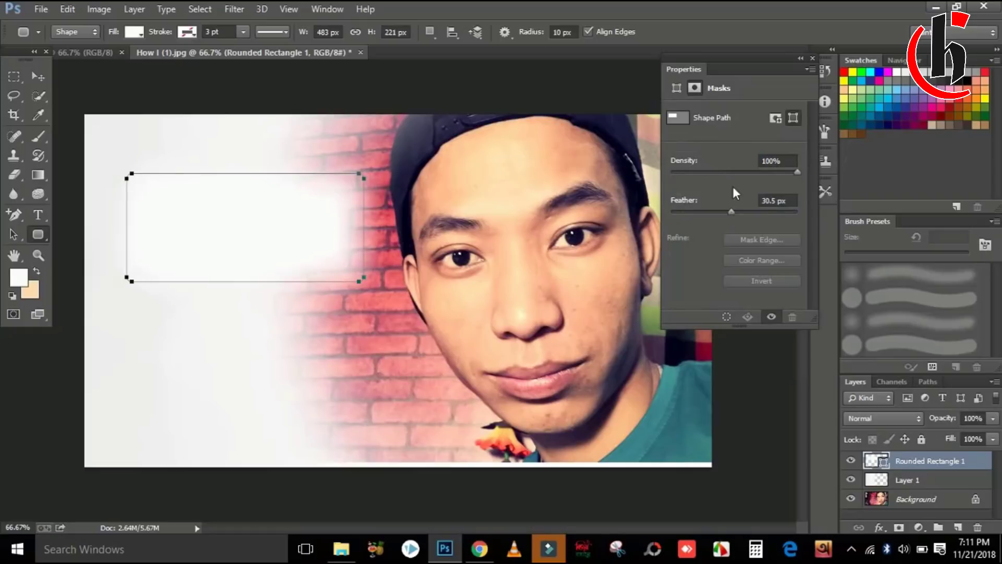
click(813, 57)
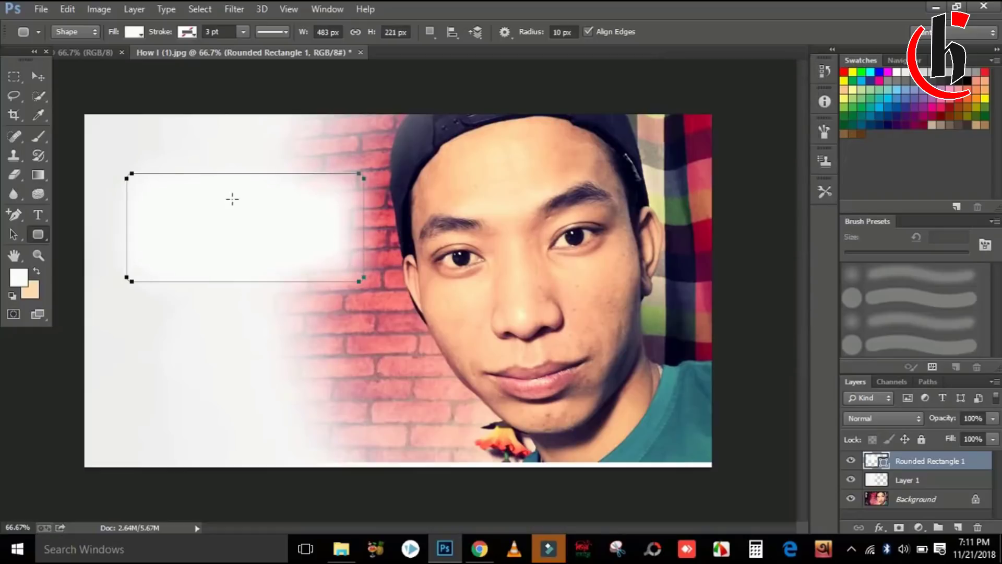
Step: Widen the feathered rectangle to about 122.57% and position it across the upper part of the photo's faded area
click(39, 75)
mouse_move(209, 218)
mouse_down()
mouse_move(224, 231)
mouse_move(320, 244)
mouse_move(537, 240)
mouse_move(201, 243)
mouse_move(227, 220)
mouse_up()
key(ctrl+t)
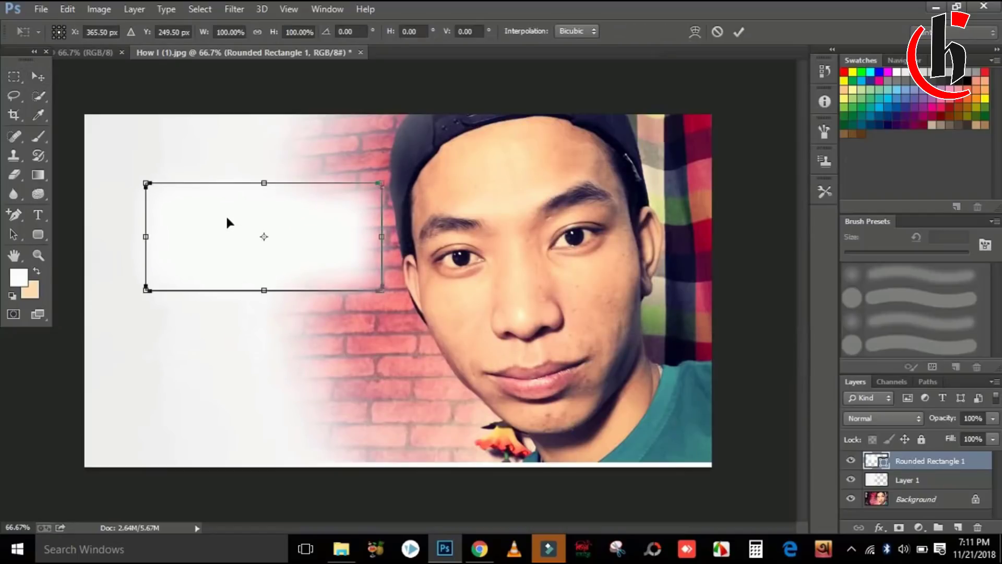
drag(147, 236, 94, 235)
click(37, 77)
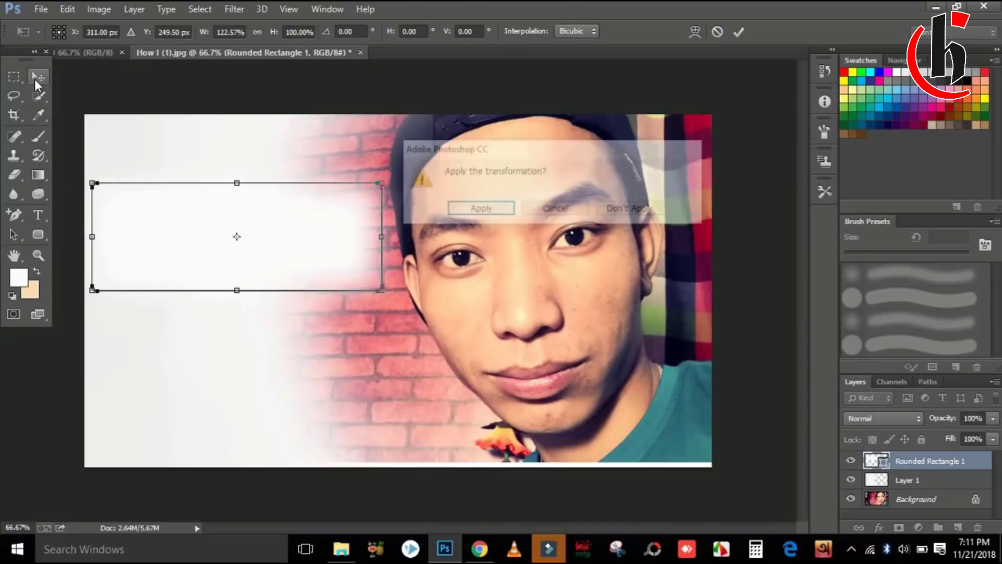
click(481, 210)
mouse_move(261, 237)
mouse_down()
mouse_move(269, 218)
mouse_move(270, 230)
mouse_up()
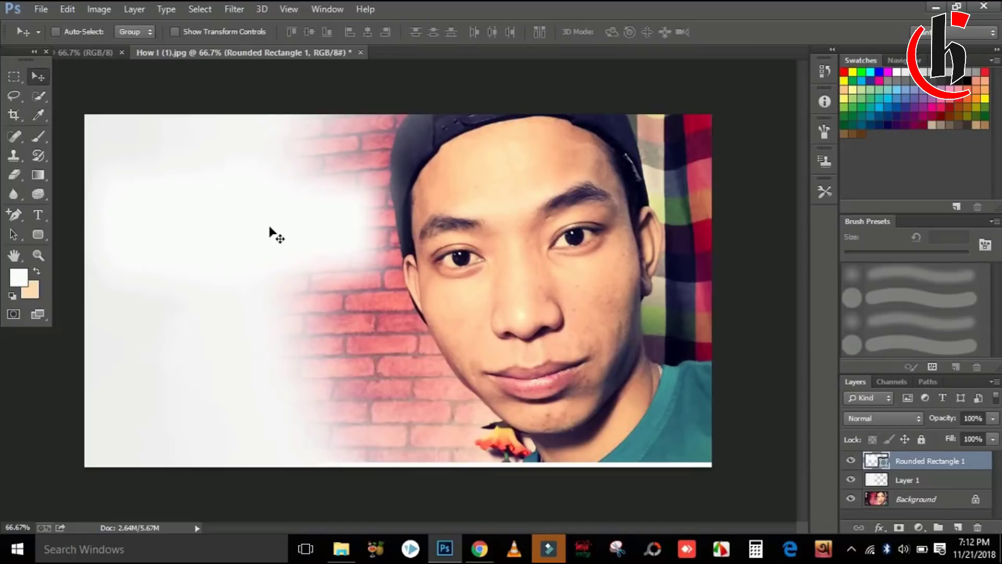
Step: Duplicate the feathered rectangle layer and move the copy down, away from the original
key(ctrl+j)
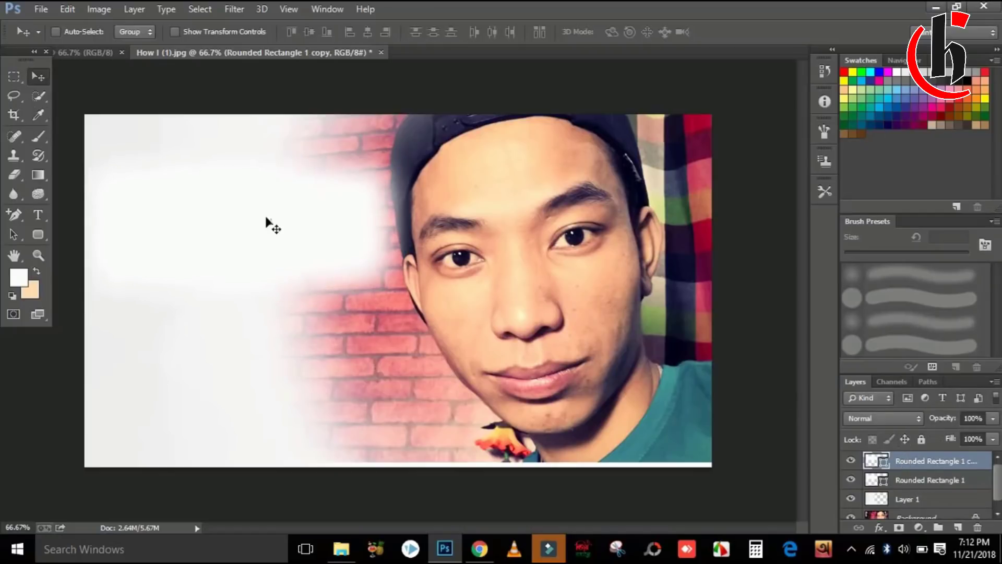
drag(266, 222, 215, 363)
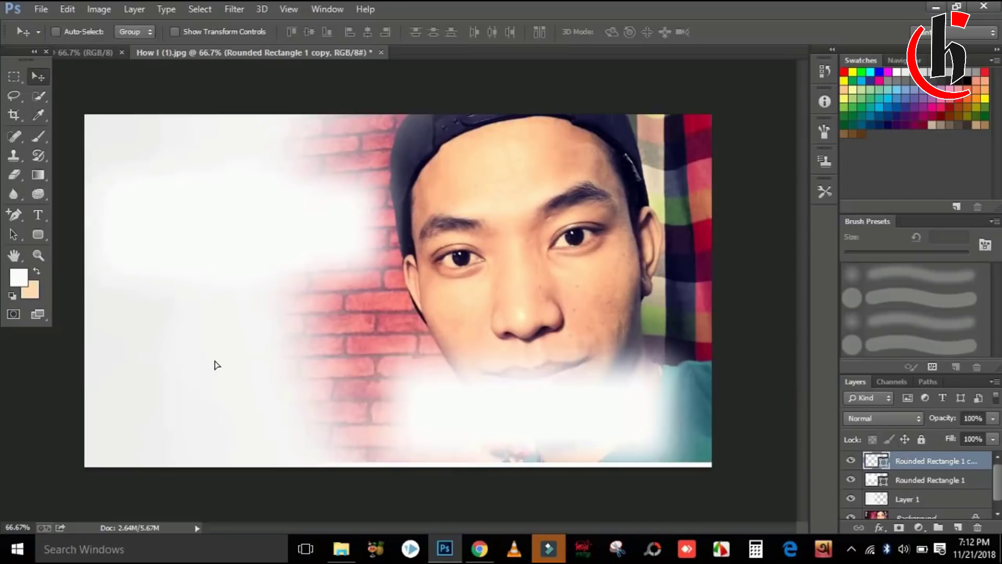
Step: Move the original feathered rectangle over the face and back to the upper faded area
right_click(240, 243)
click(279, 269)
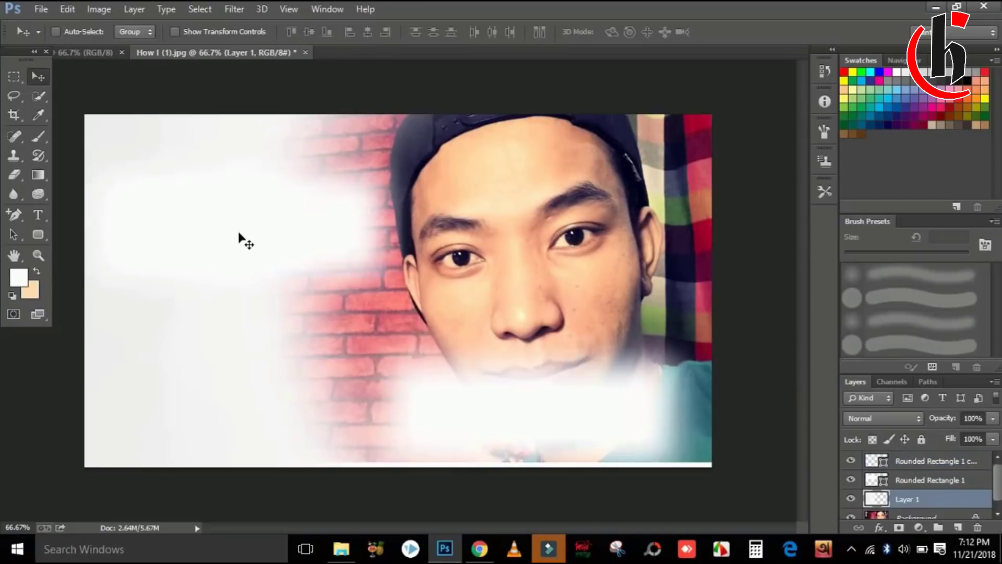
right_click(239, 233)
click(293, 246)
drag(293, 245, 517, 257)
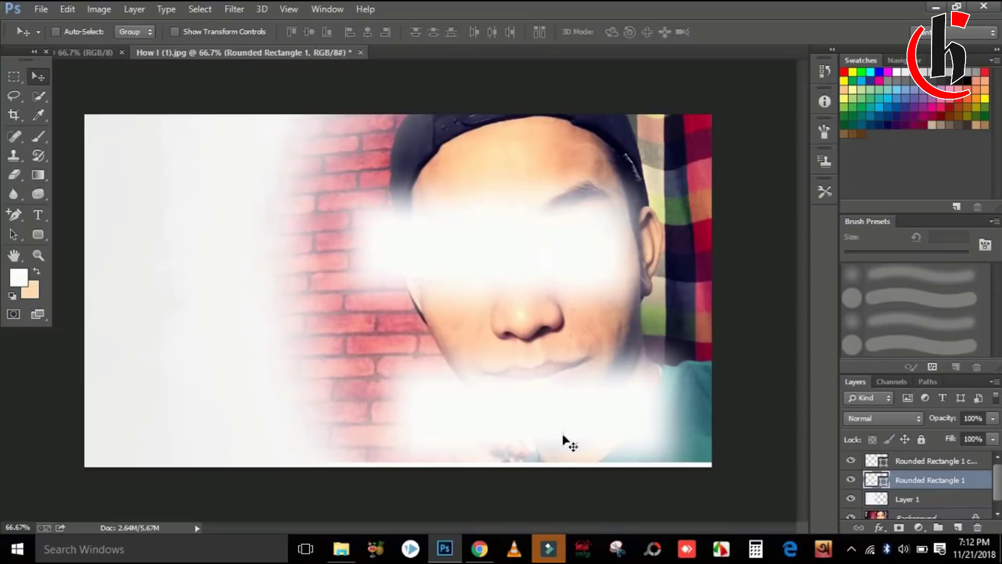
right_click(468, 233)
click(515, 243)
drag(515, 250, 232, 220)
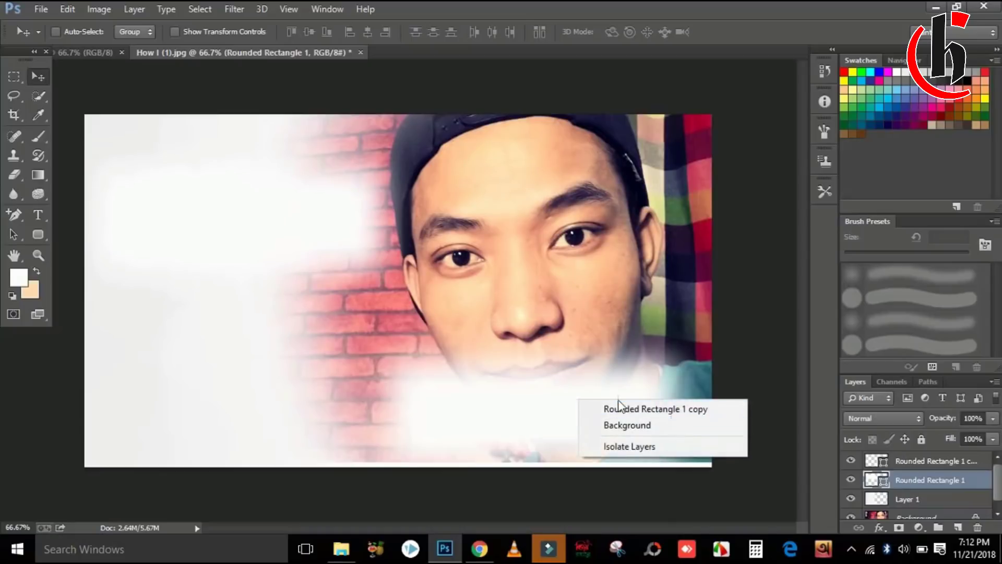
Step: Move the rectangle copy onto the faded area, directly below the original rectangle
click(630, 410)
drag(627, 410, 210, 327)
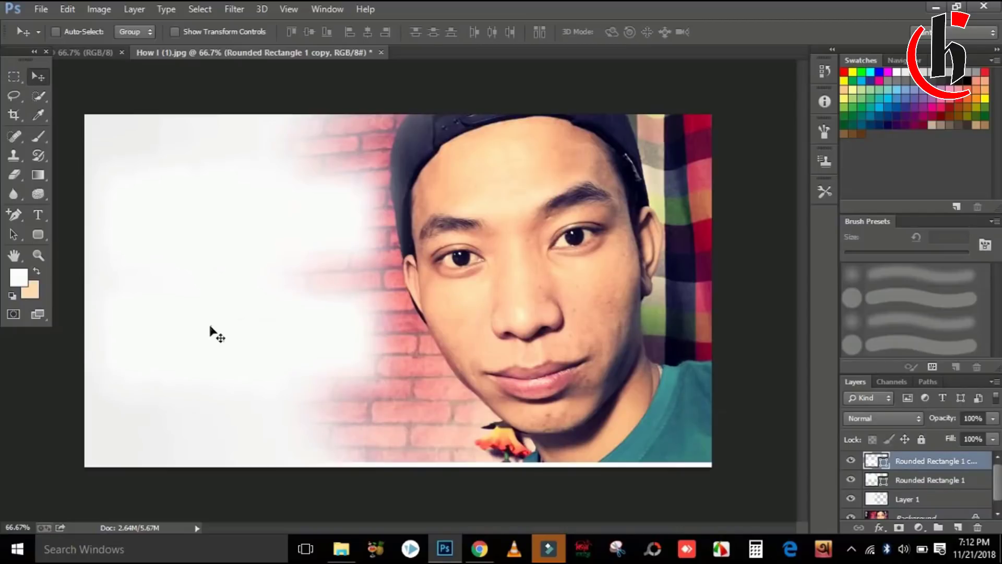
Step: Add the text "how" in 72 pt Myriad Pro over the upper white patch and colour it red, #ff0000
click(42, 215)
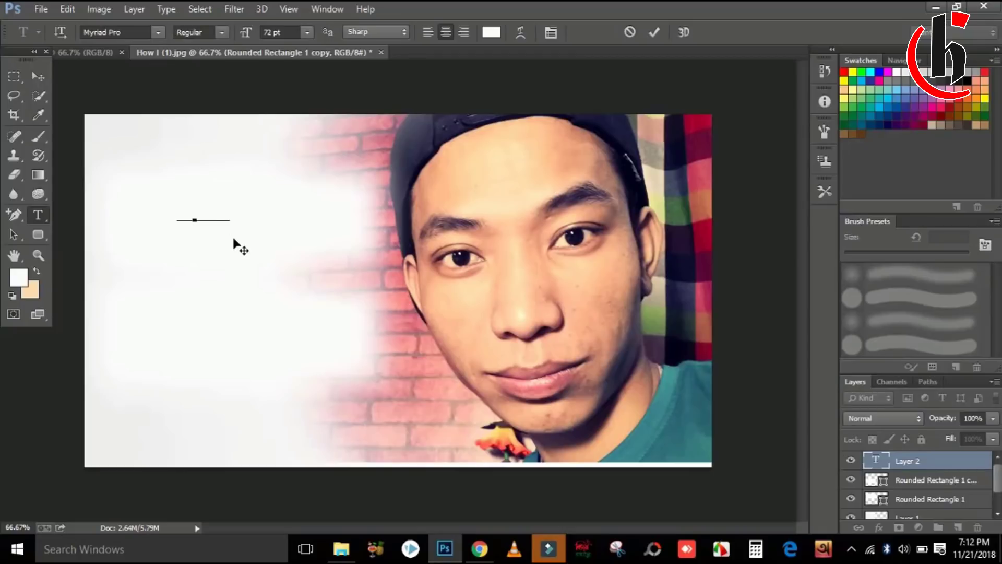
key(ctrl+a)
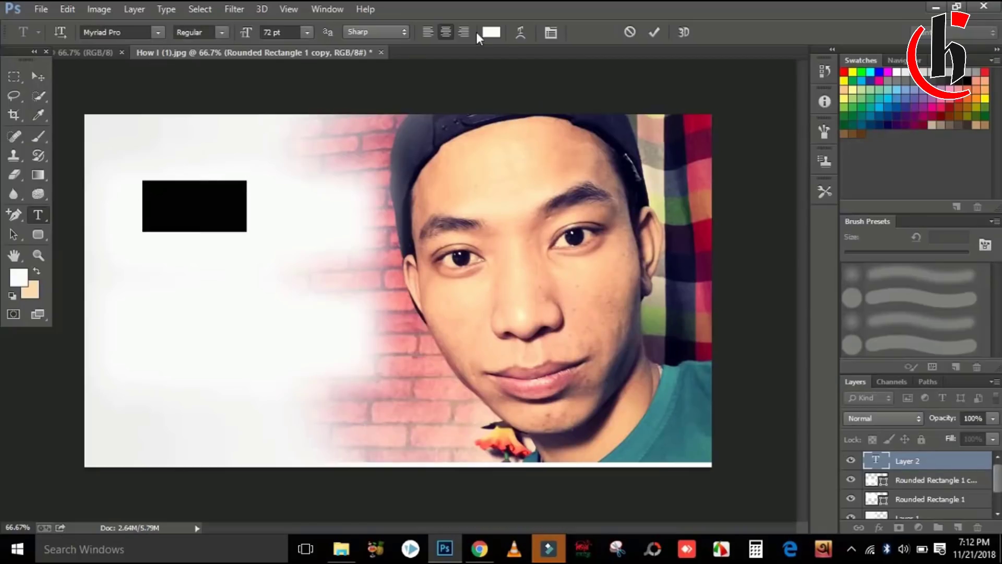
click(490, 34)
drag(688, 160, 781, 76)
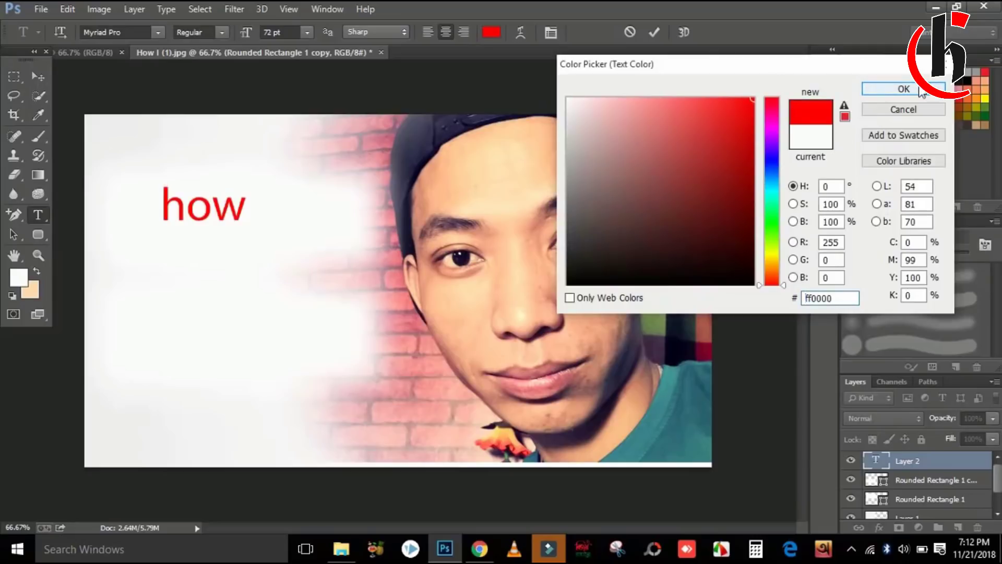
click(921, 91)
click(44, 75)
Step: Change the red text to "How I"
click(45, 219)
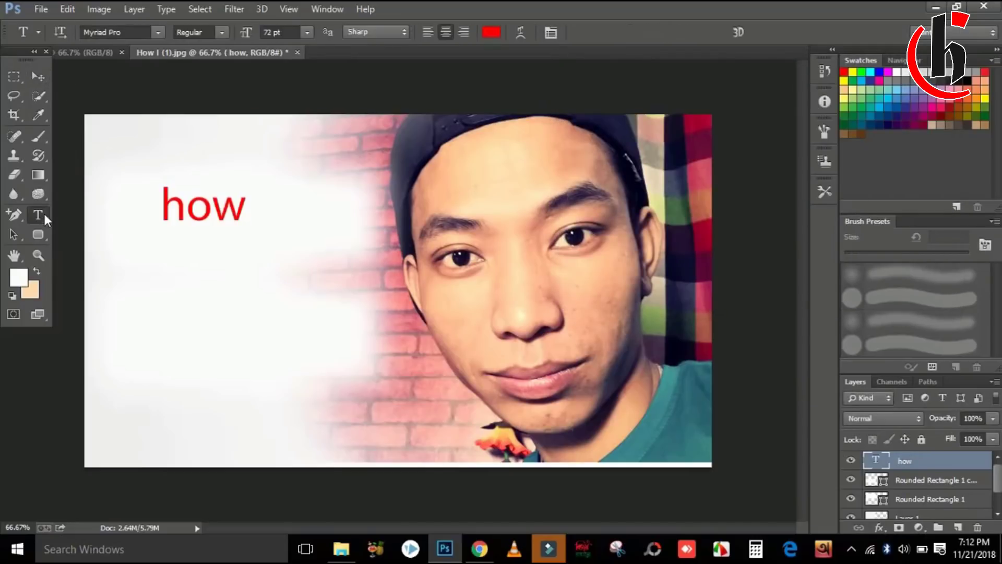
double_click(235, 209)
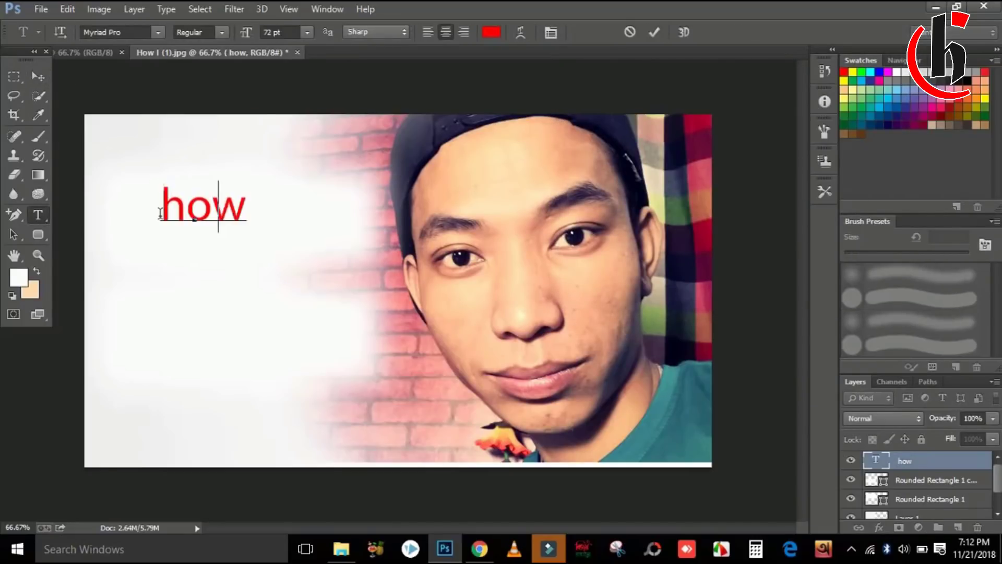
text(How I)
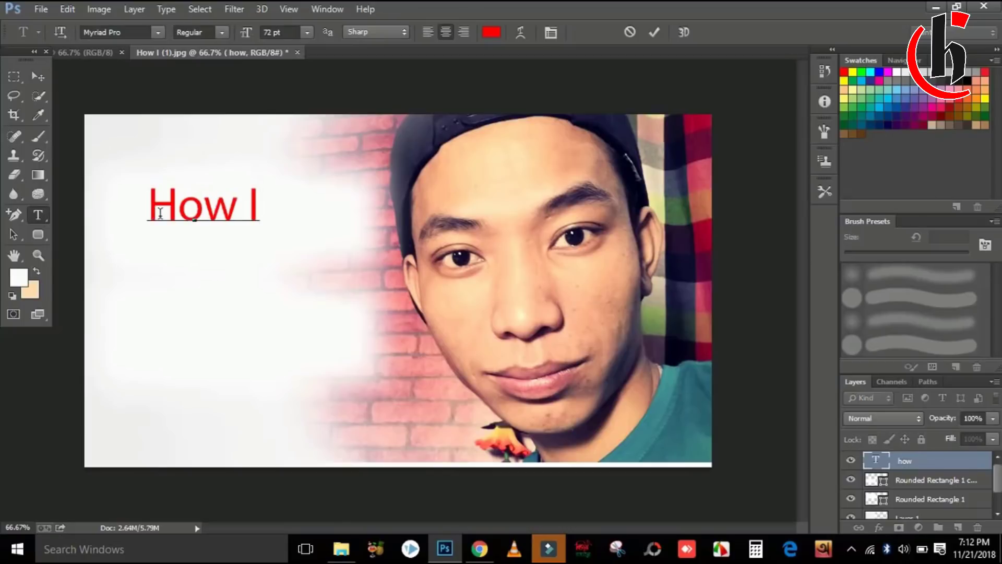
Step: Enlarge the "How I" text to about 180% width and 192% height so it fills the upper white patch
click(39, 75)
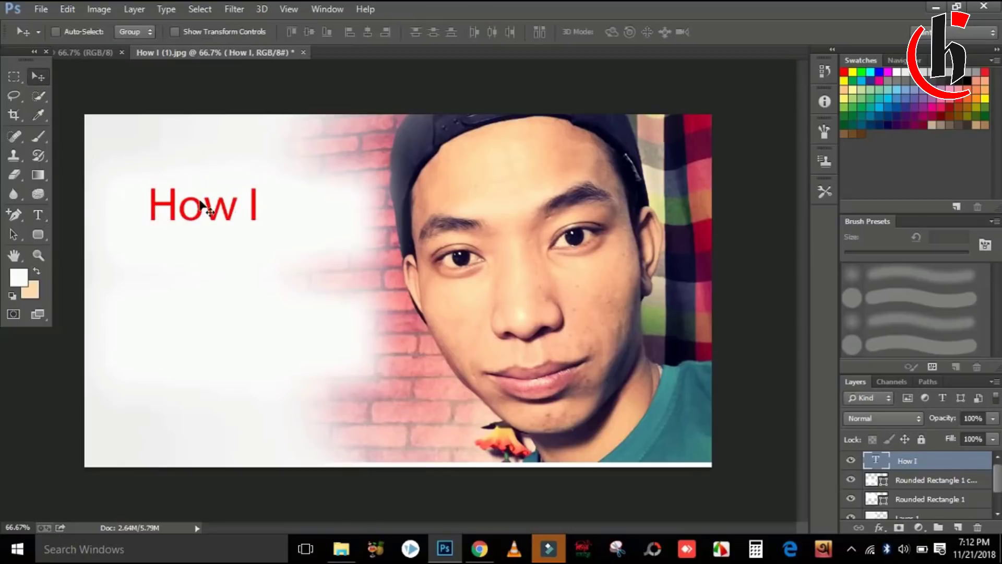
mouse_move(197, 206)
mouse_down()
mouse_move(184, 212)
mouse_move(190, 222)
mouse_up()
key(ctrl+t)
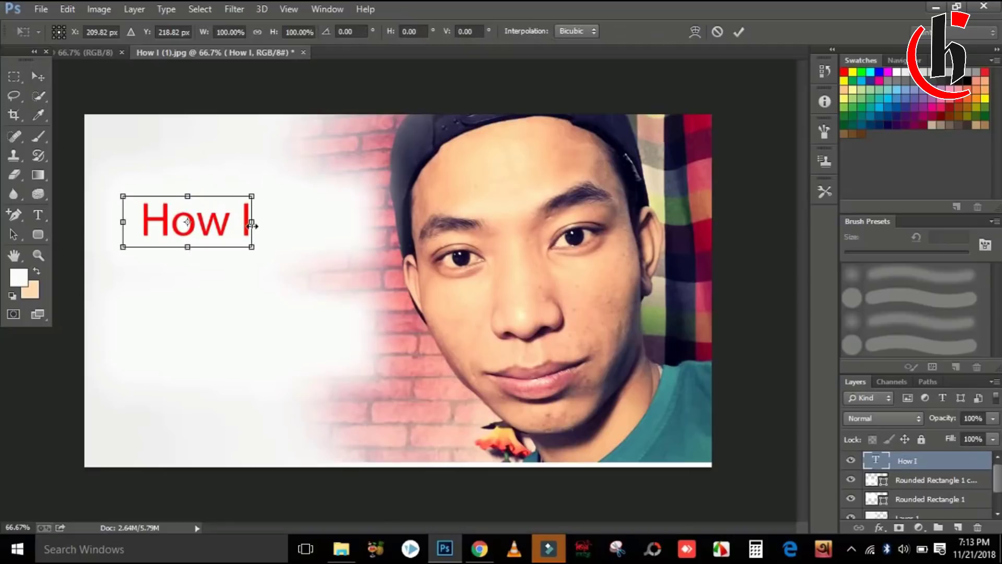
drag(251, 225, 333, 222)
drag(229, 197, 243, 220)
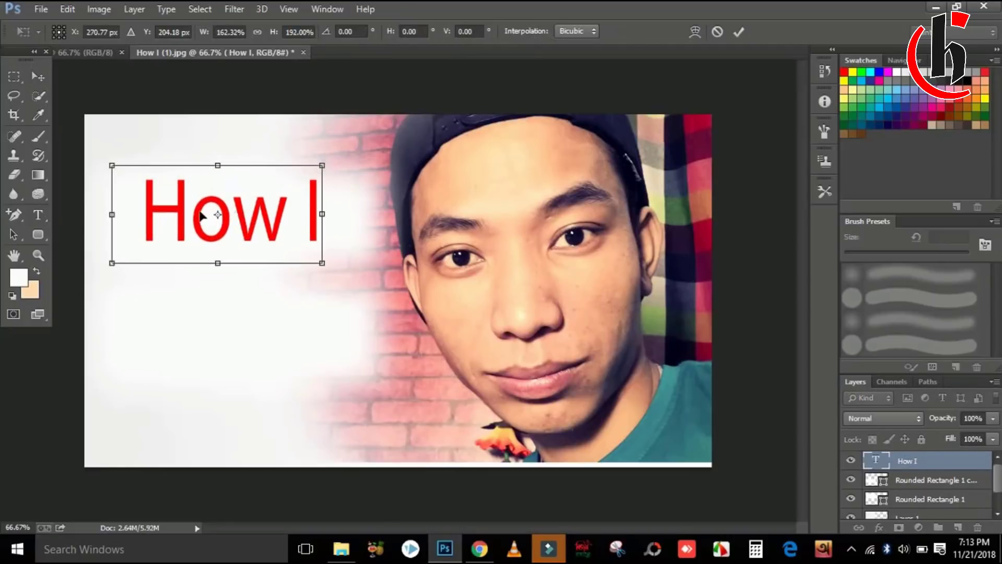
drag(108, 212, 105, 214)
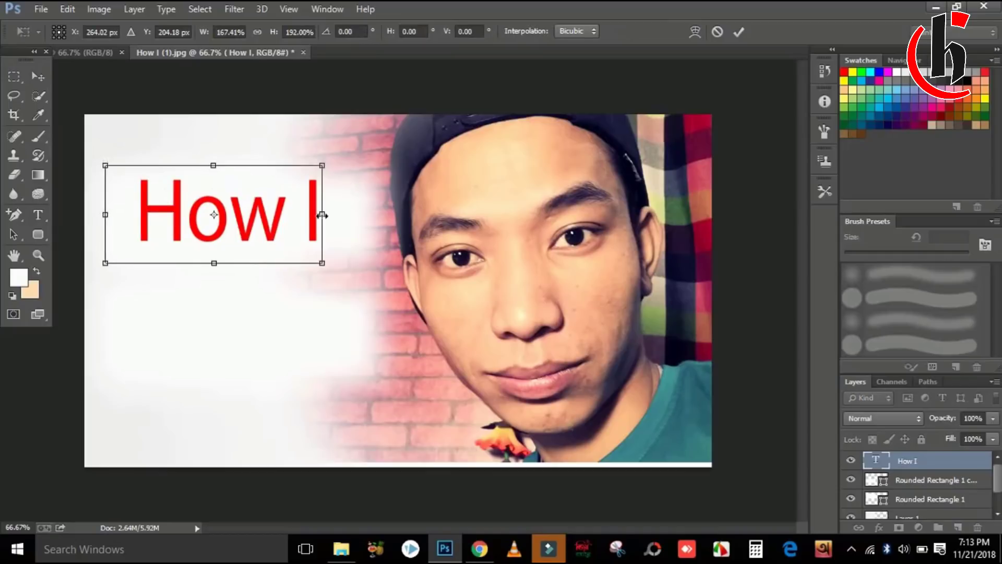
drag(322, 215, 339, 214)
click(35, 76)
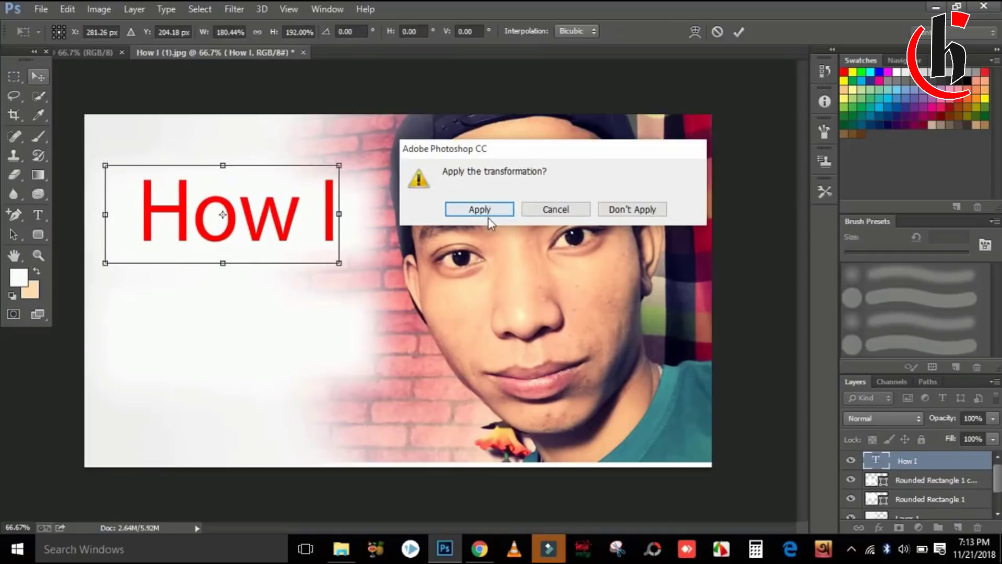
click(505, 209)
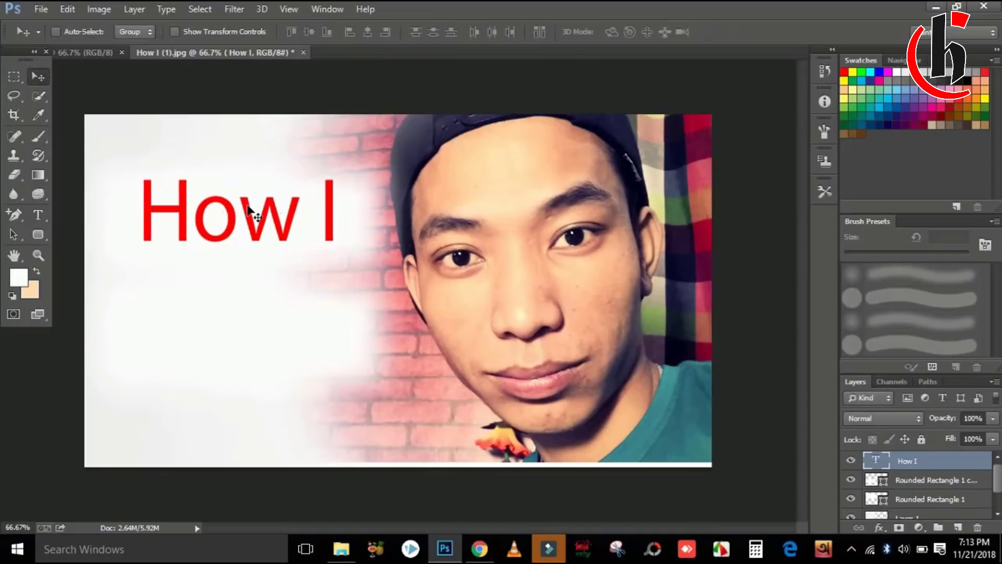
Step: Duplicate the "How I" text layer and place the copy over the lower white patch
right_click(248, 208)
click(308, 213)
key(ctrl+j)
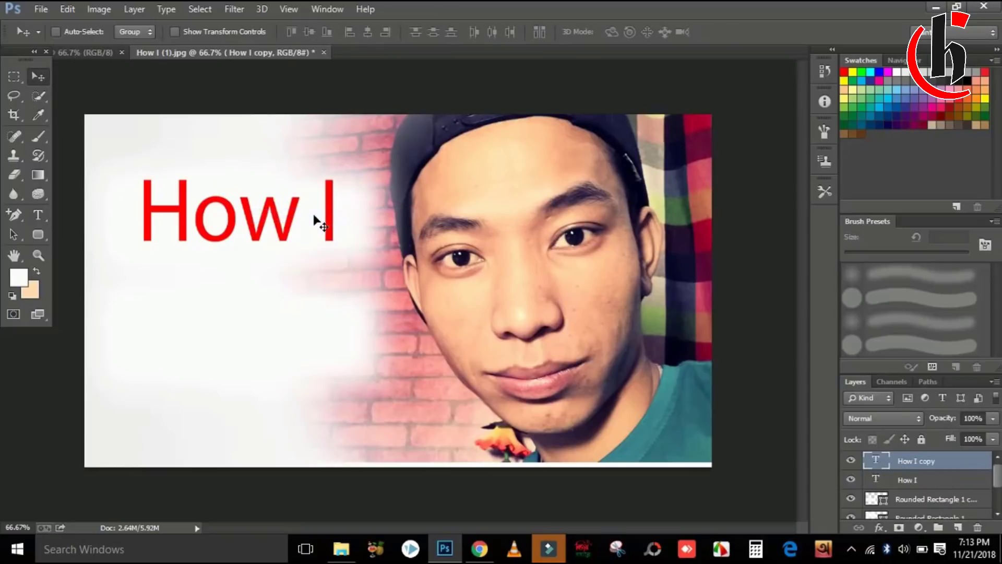
drag(250, 208, 233, 305)
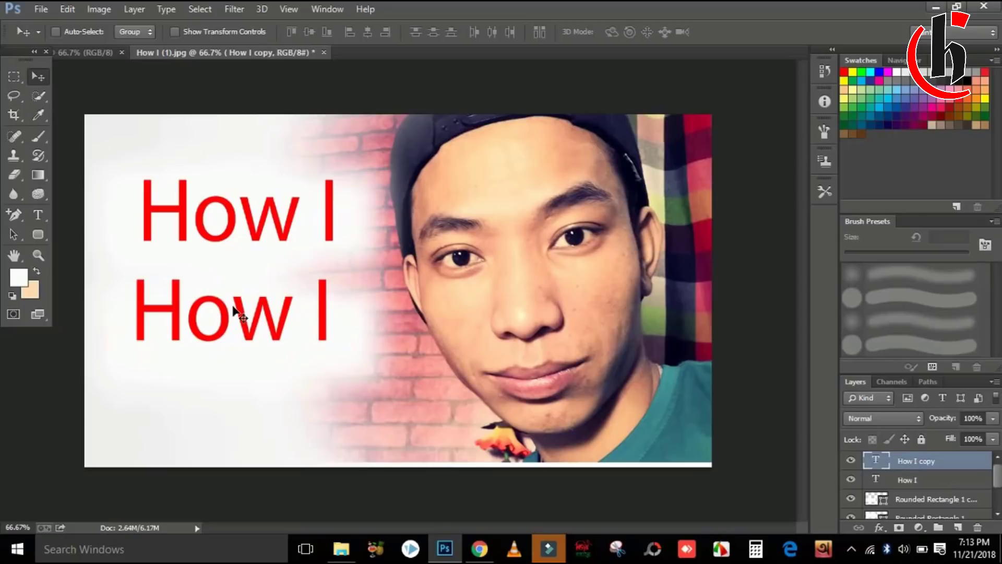
Step: Replace the wording of the duplicated text with "Make My"
click(34, 218)
click(231, 288)
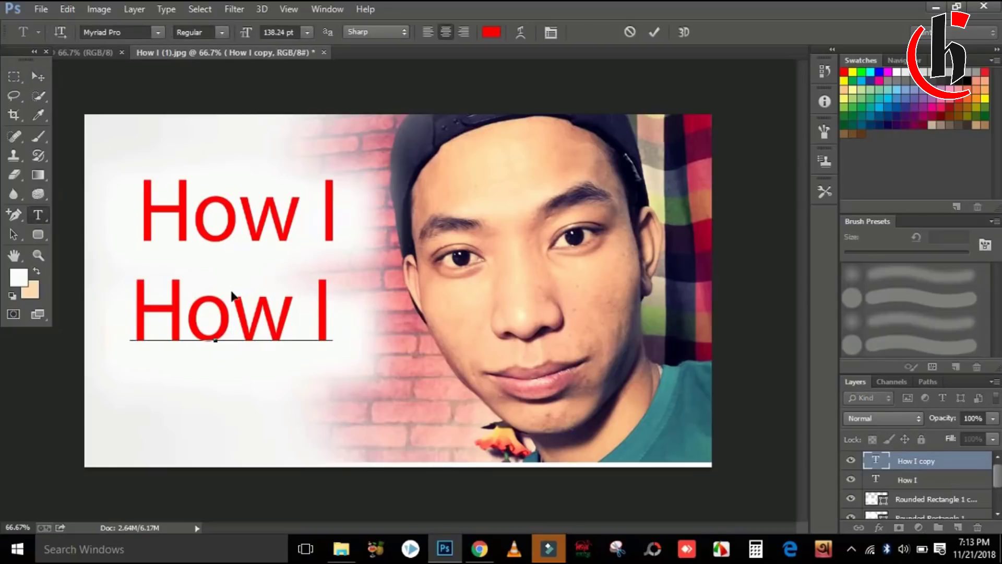
key(ctrl+a)
text(Mad)
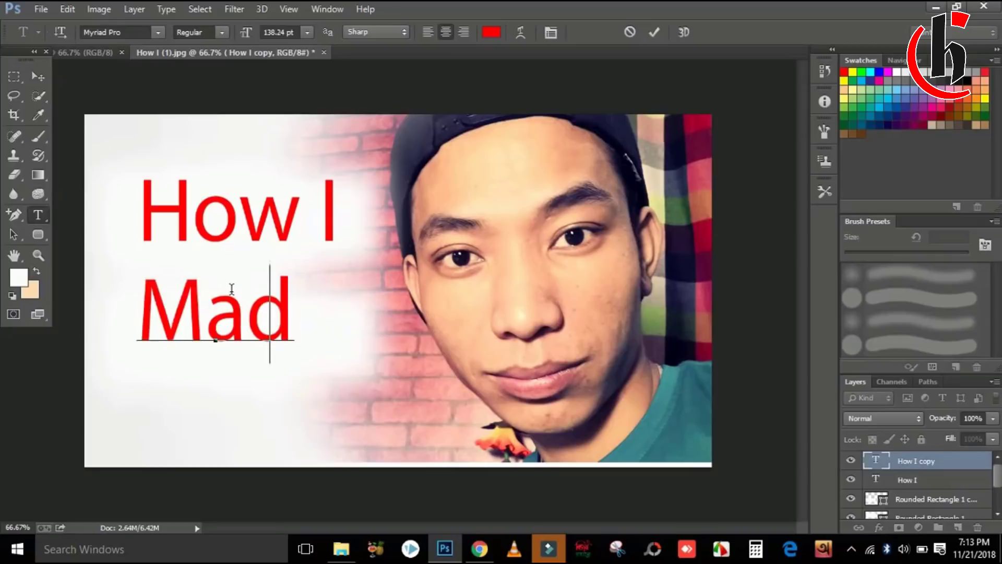
key(BackSpace)
text(ke)
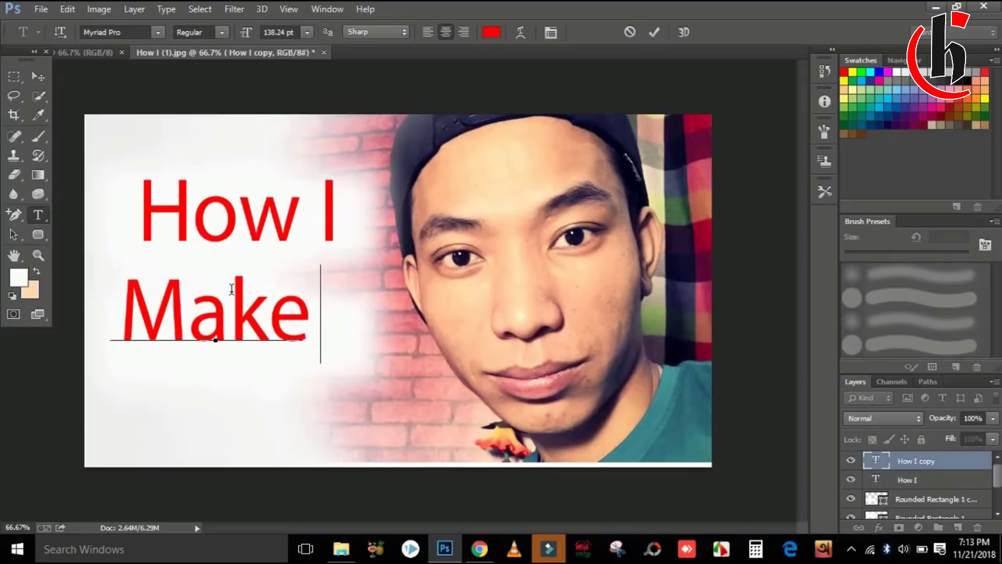
text( My)
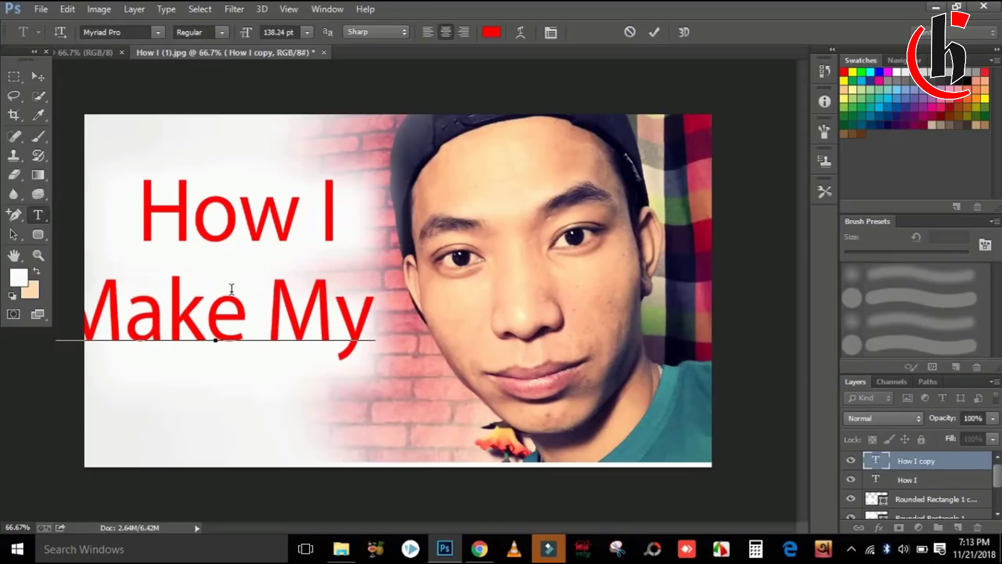
Step: Move the "Make My" text over the lower white patch and scale it to about 67%
click(32, 74)
drag(254, 312, 324, 326)
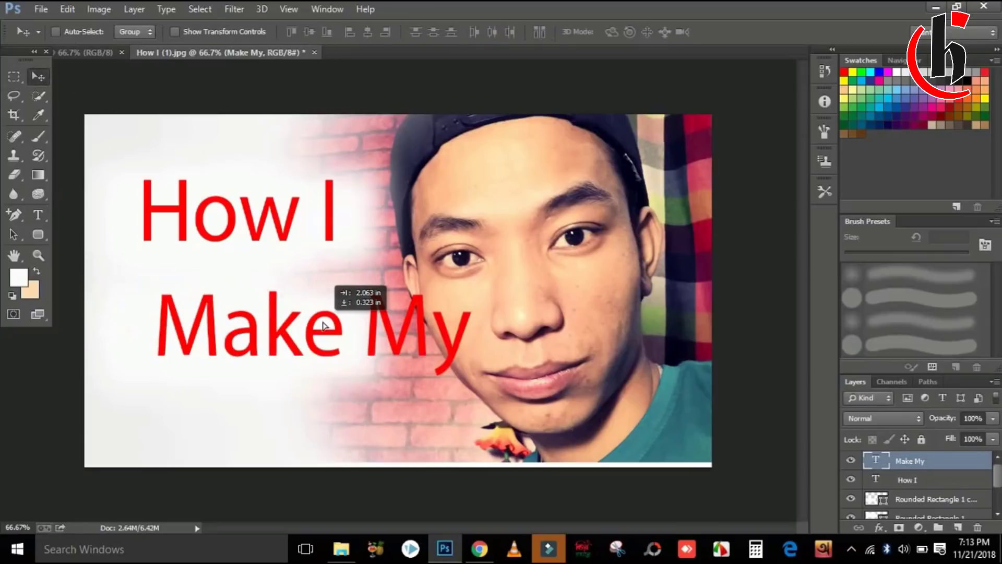
key(ctrl+t)
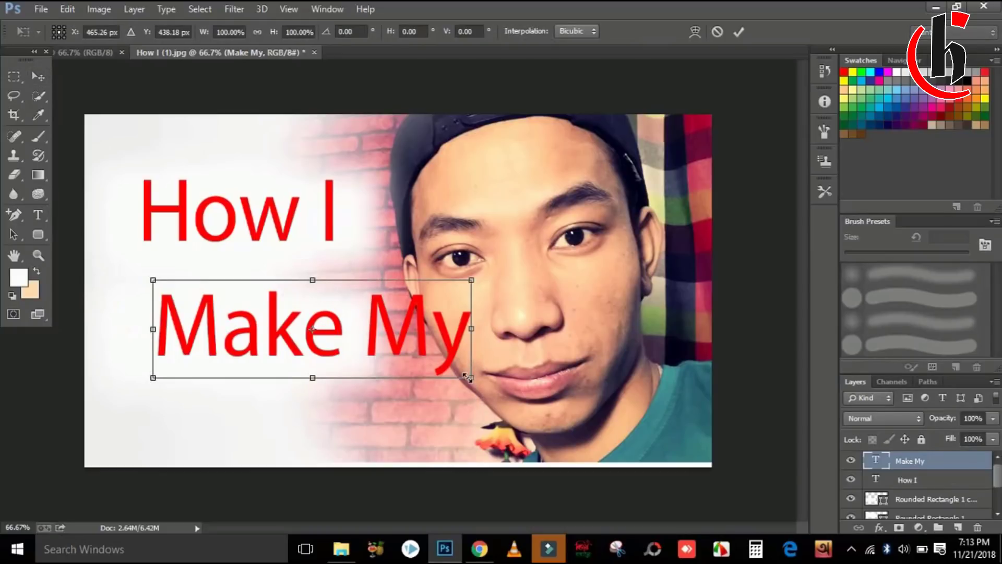
drag(472, 378, 327, 350)
click(38, 76)
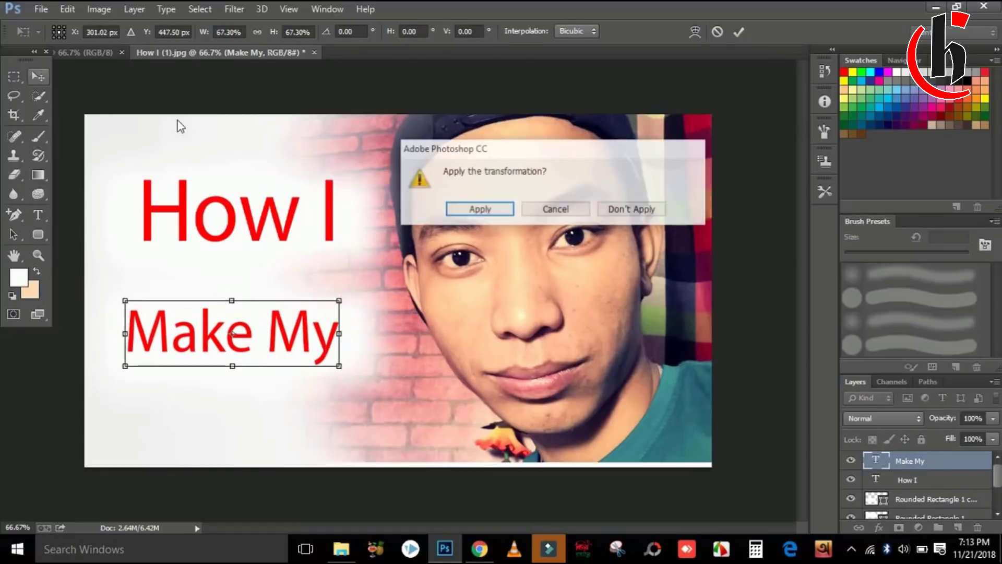
click(480, 208)
Step: Duplicate the "Make My" text layer and place the copy directly below the original
right_click(257, 339)
click(280, 347)
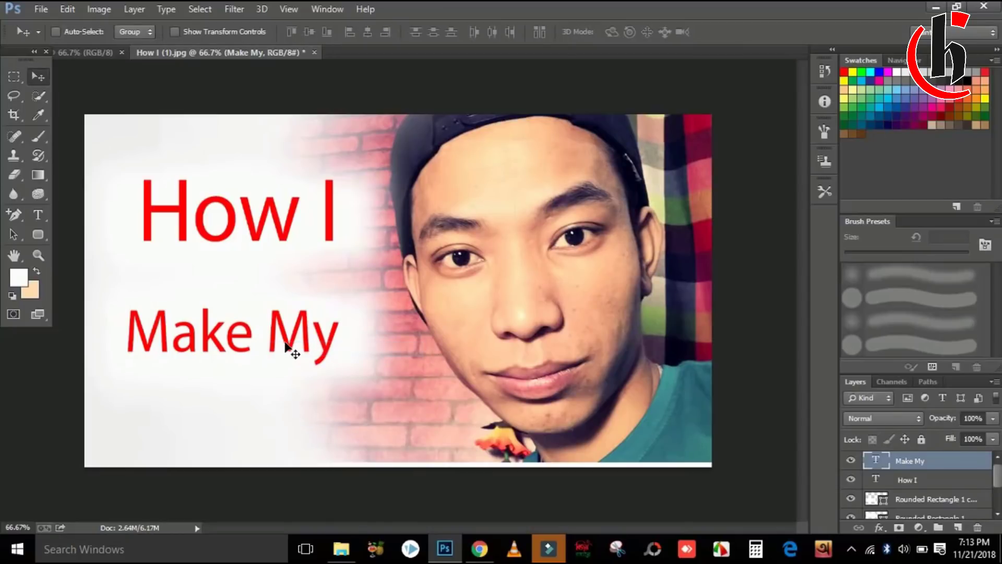
key(ctrl+j)
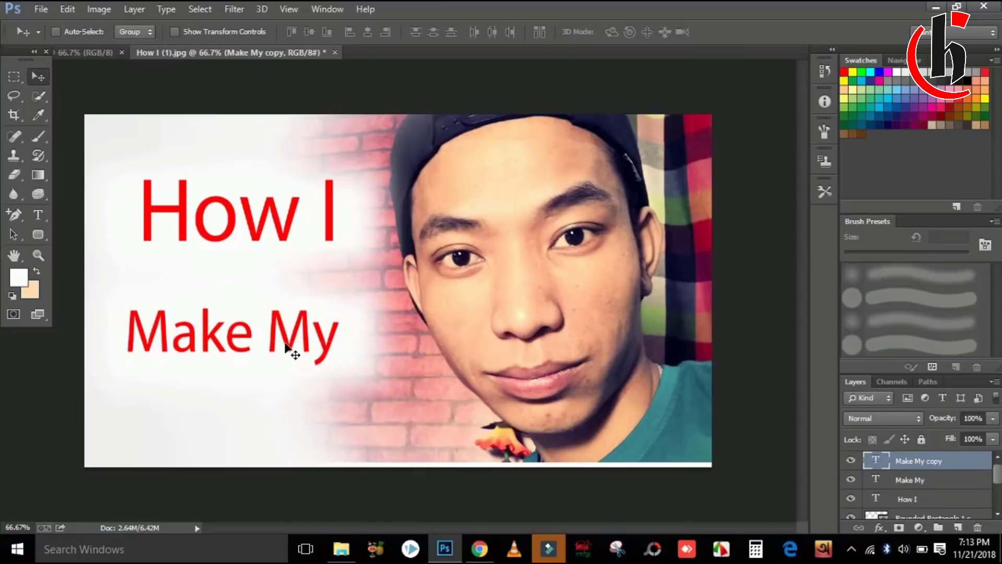
drag(270, 339, 248, 422)
Step: Replace the wording of the lower "Make My" copy with "Thumbnails"
click(35, 214)
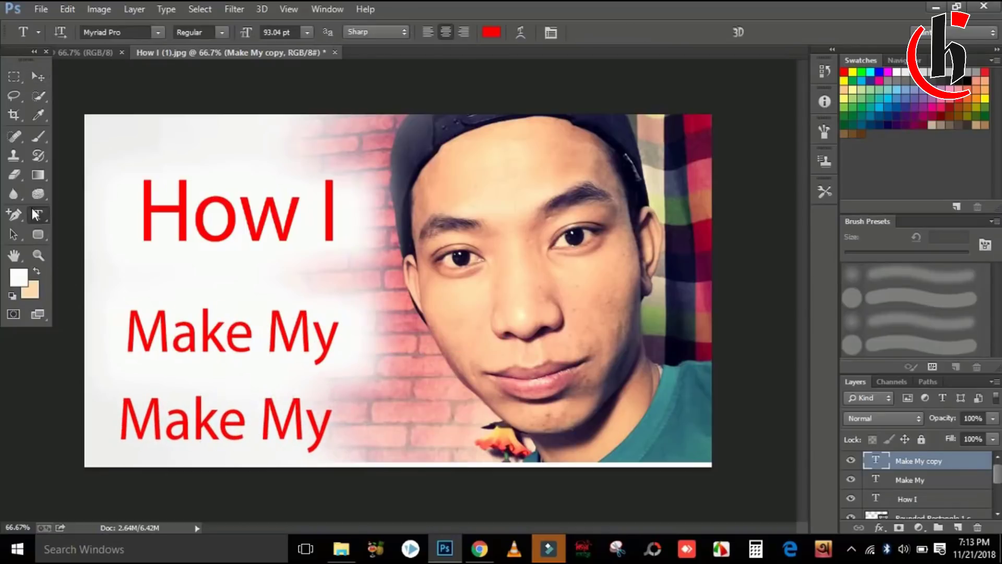
click(203, 430)
key(ctrl+a)
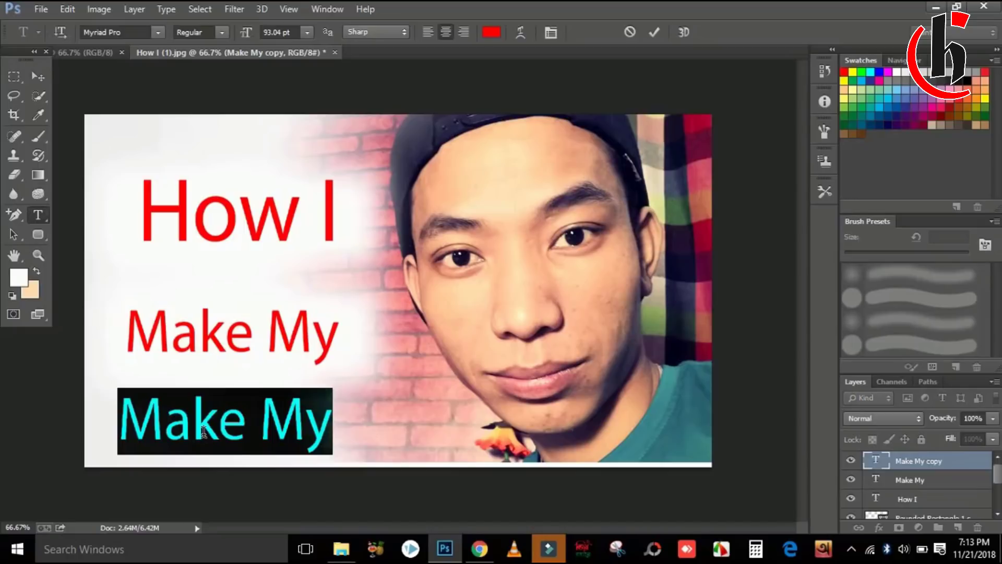
text(Thum)
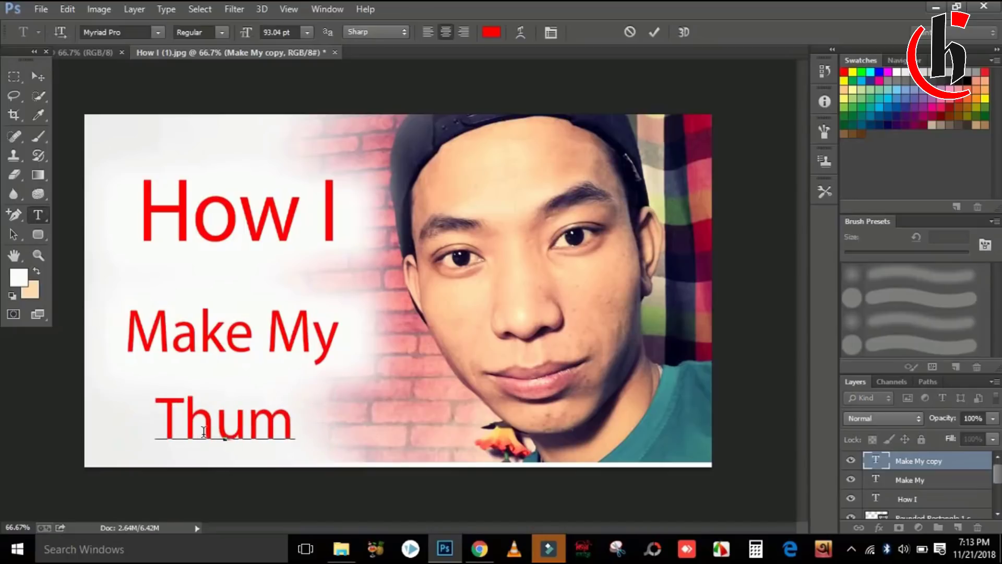
text(bn)
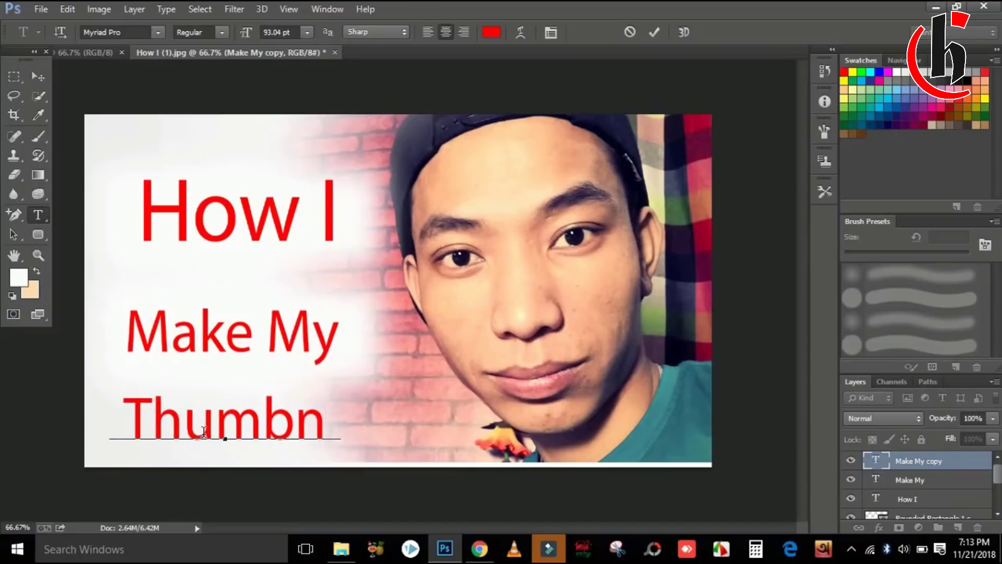
text(ails)
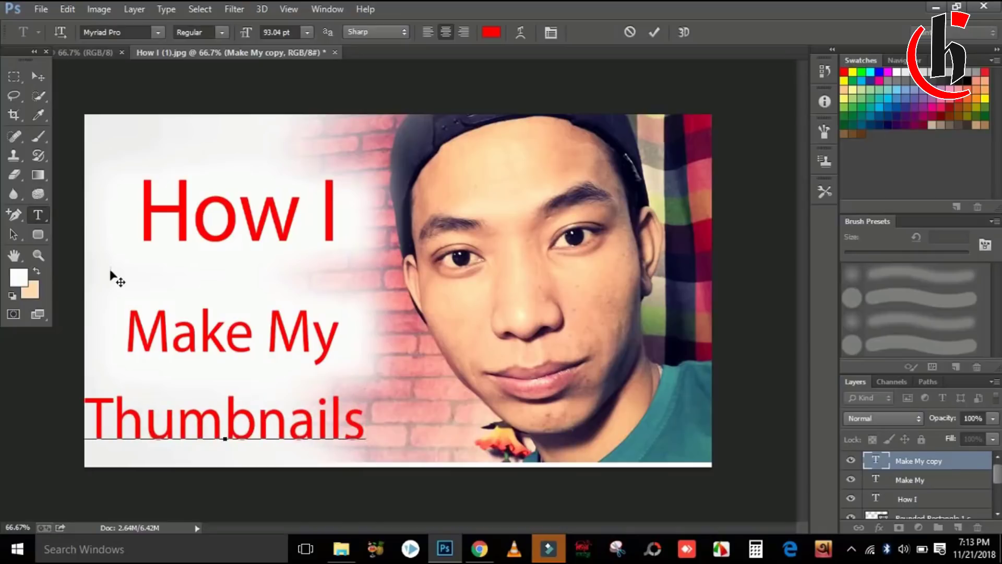
Step: Shift the lower white rounded-rectangle patch down to the image's lower left and place the "Thumbnails" text over it
click(38, 77)
drag(273, 438, 505, 328)
right_click(358, 335)
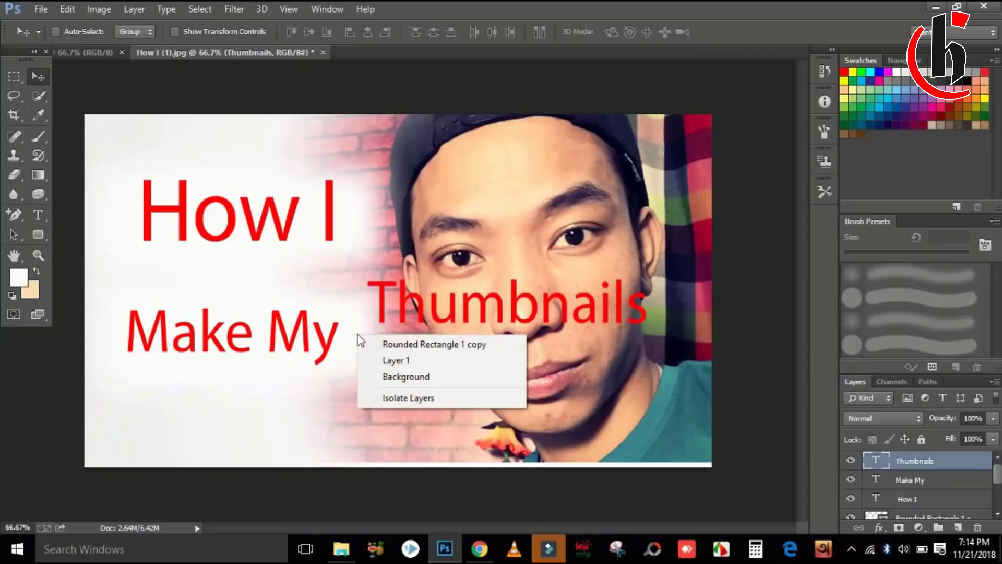
click(397, 345)
drag(358, 342, 337, 419)
right_click(549, 308)
click(574, 315)
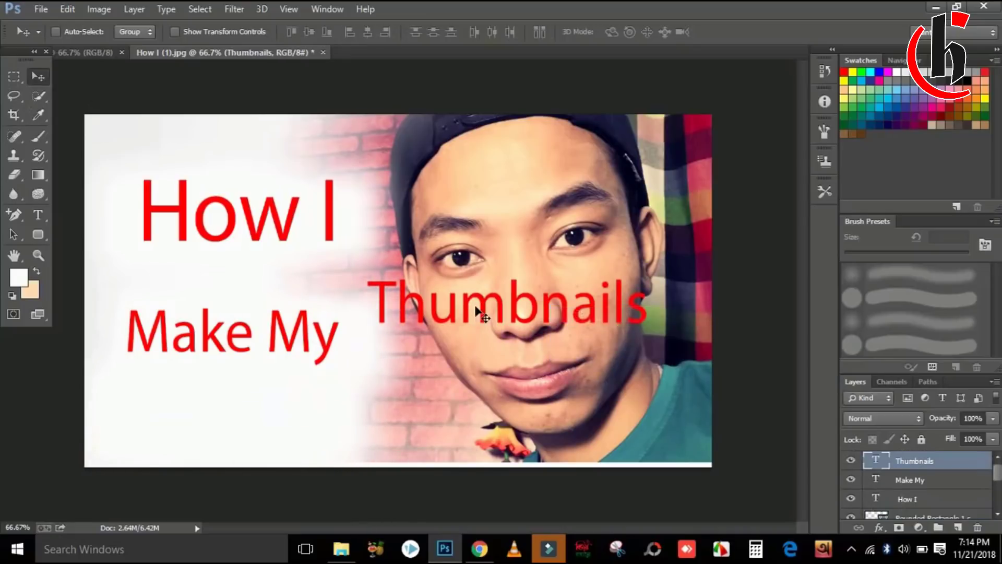
drag(479, 312, 198, 416)
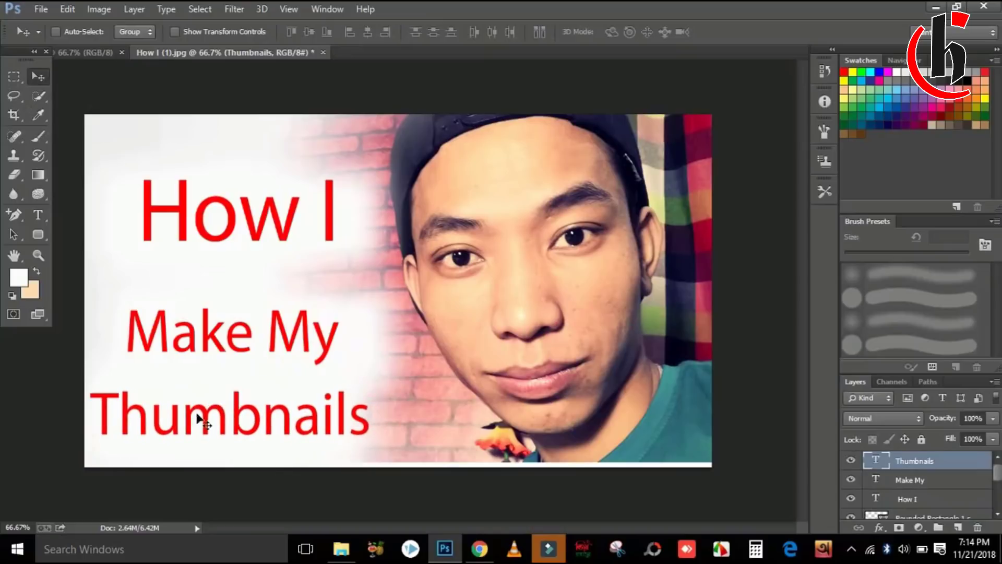
Step: Reposition the "Make My" text and the white patch behind it between "How I" and "Thumbnails"
right_click(270, 332)
click(287, 337)
drag(300, 341, 257, 328)
right_click(368, 329)
click(448, 338)
drag(365, 337, 389, 320)
right_click(261, 315)
click(269, 322)
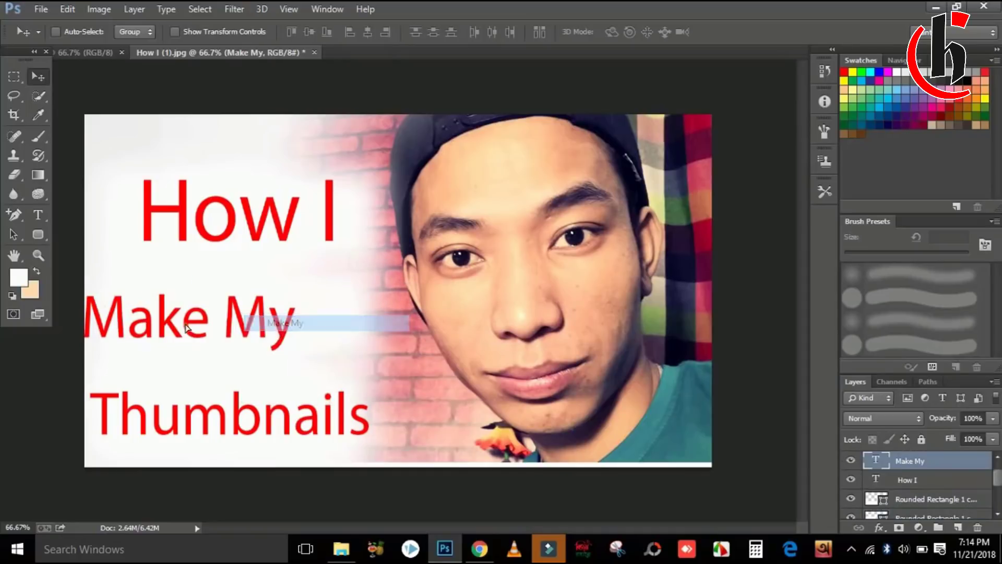
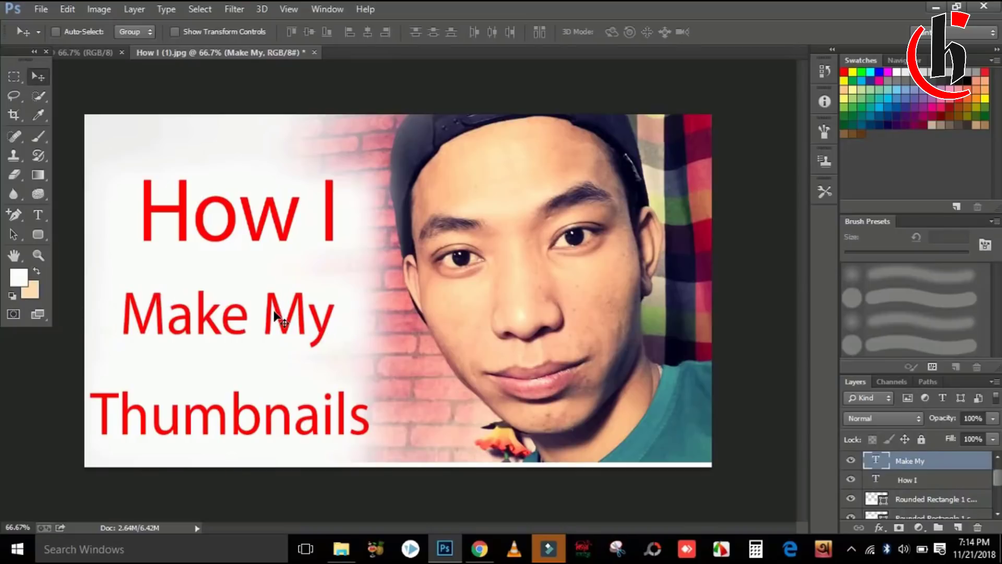
Step: Rotate the "Make My" text by about -6.2° so it slants upward, and apply the transformation
drag(347, 276, 341, 263)
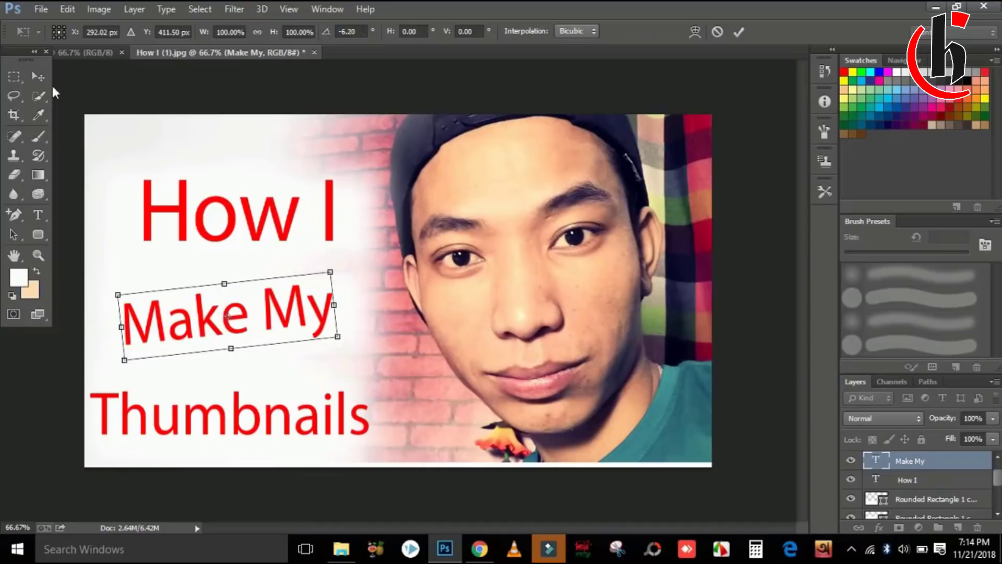
click(38, 77)
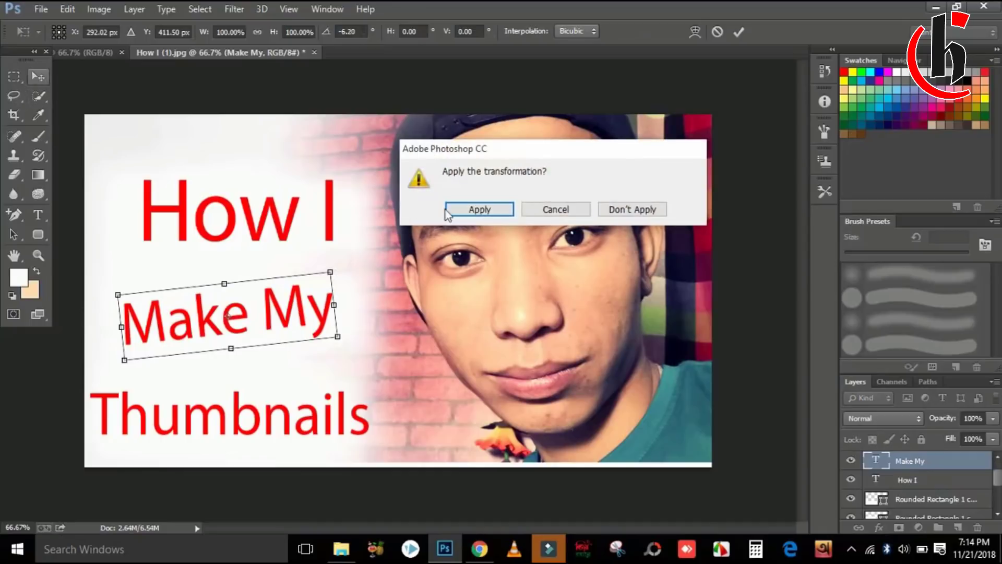
click(500, 211)
Step: Try the Ravie font on the whole "Make My" text and settle on Blazed
click(46, 221)
click(284, 319)
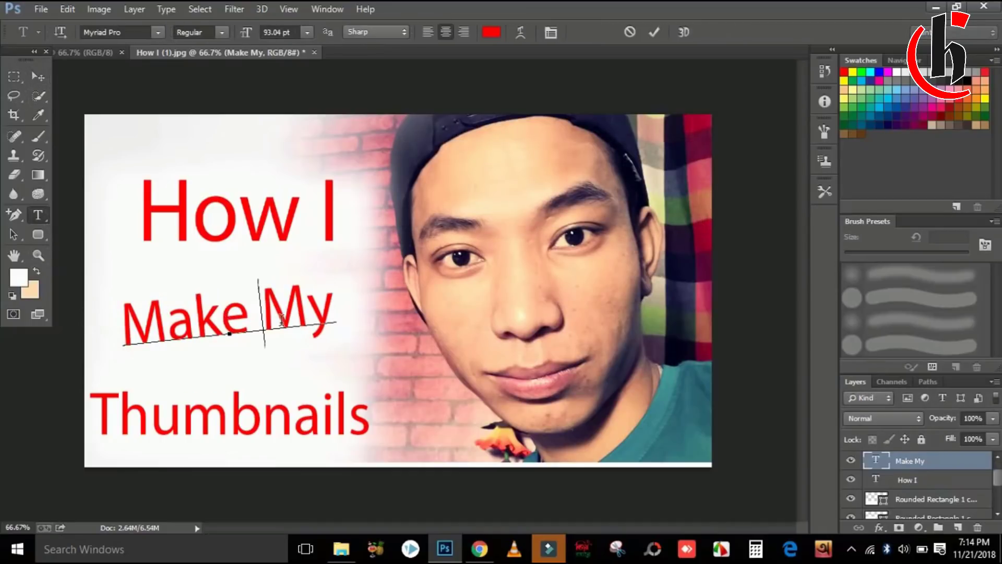
key(ctrl+a)
click(151, 34)
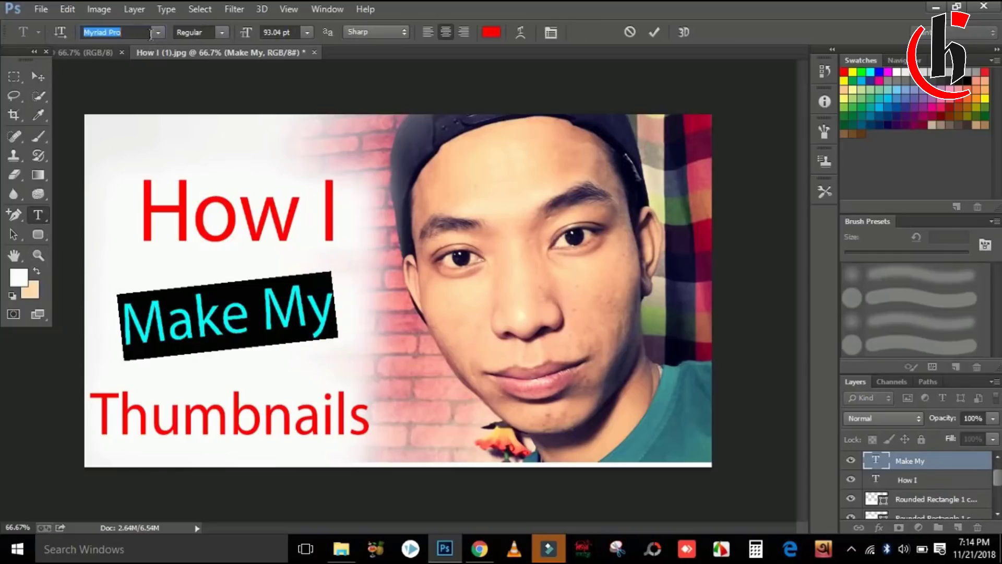
click(158, 33)
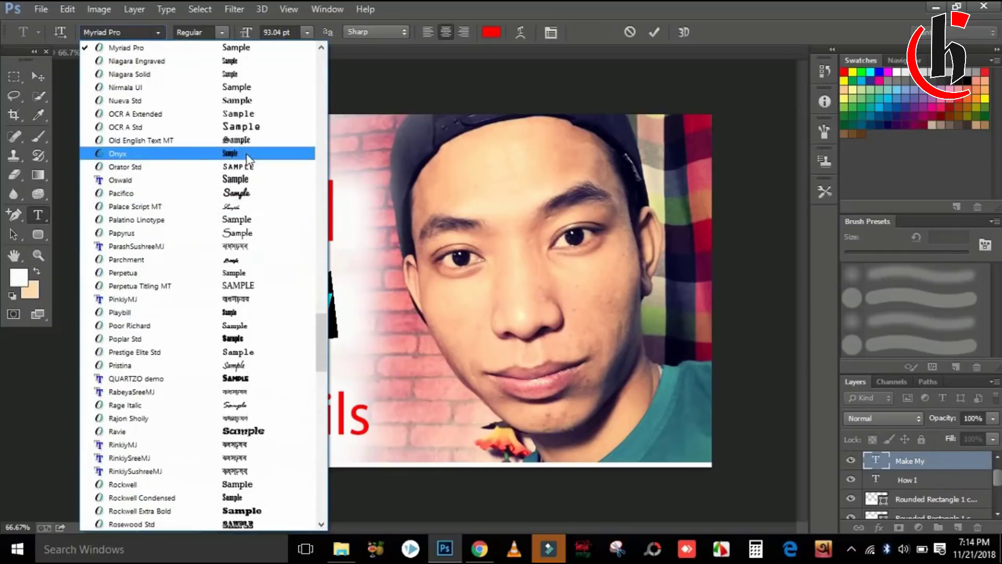
click(256, 432)
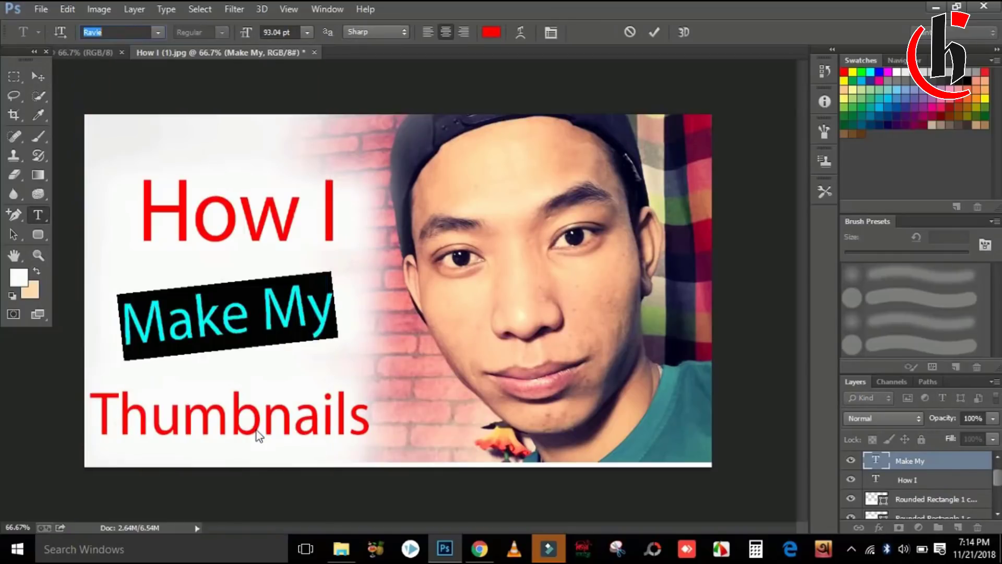
click(155, 35)
drag(318, 392, 320, 108)
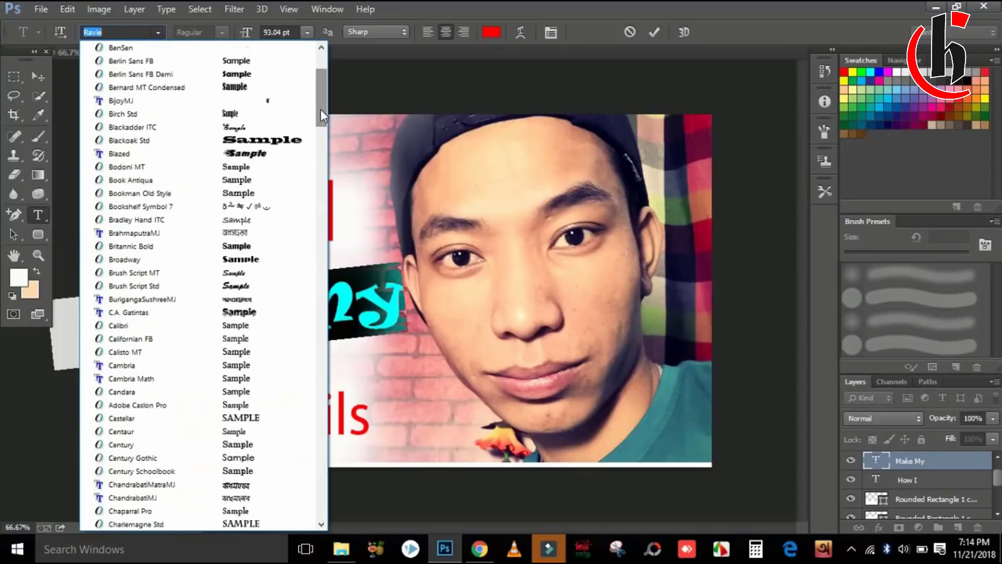
click(269, 154)
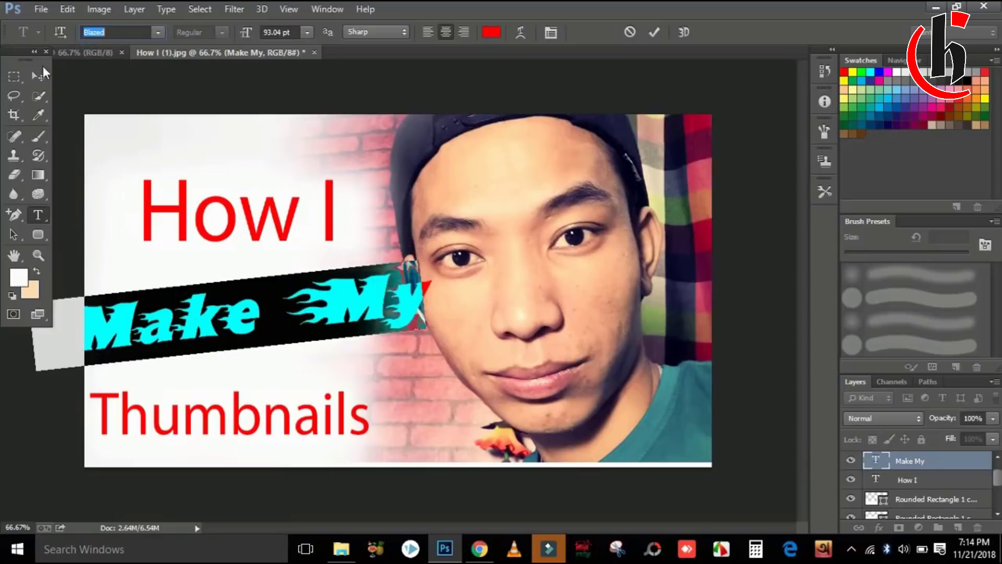
Step: Scale the flaming "Make My" text to about 61% and centre it between the other two text lines
click(40, 77)
drag(219, 334, 279, 337)
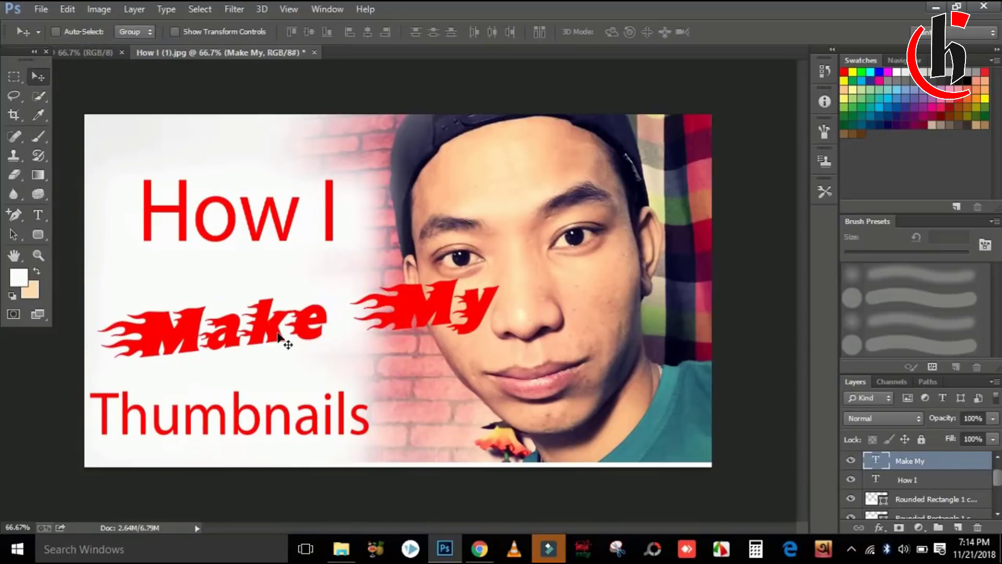
key(ctrl+t)
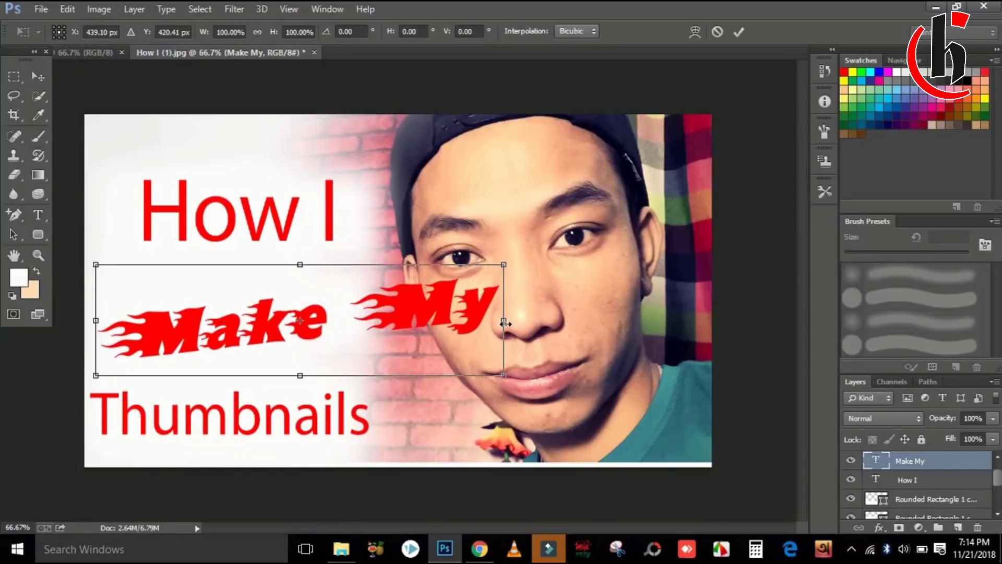
drag(504, 375, 426, 358)
drag(367, 331, 298, 327)
click(39, 77)
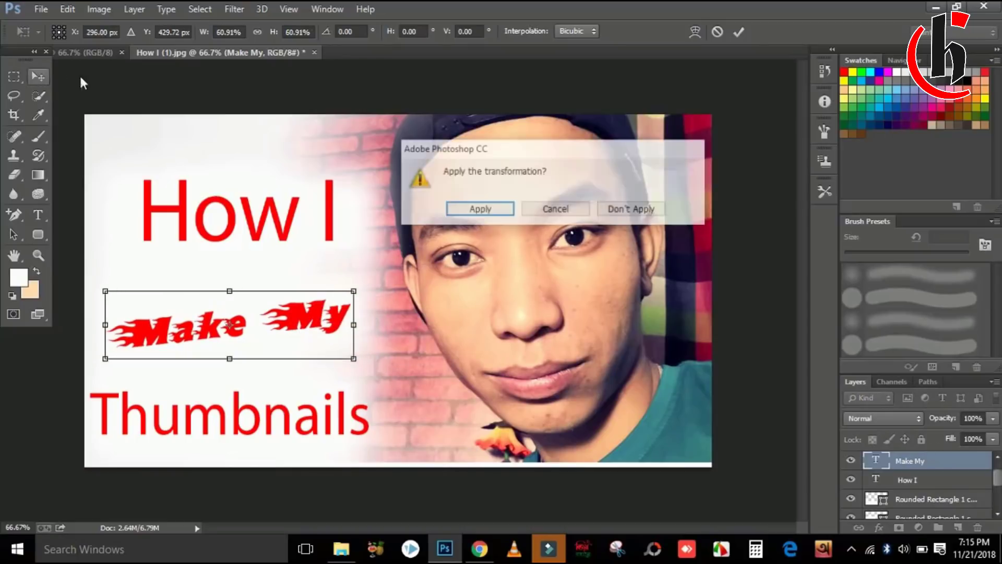
click(482, 208)
drag(257, 335, 253, 324)
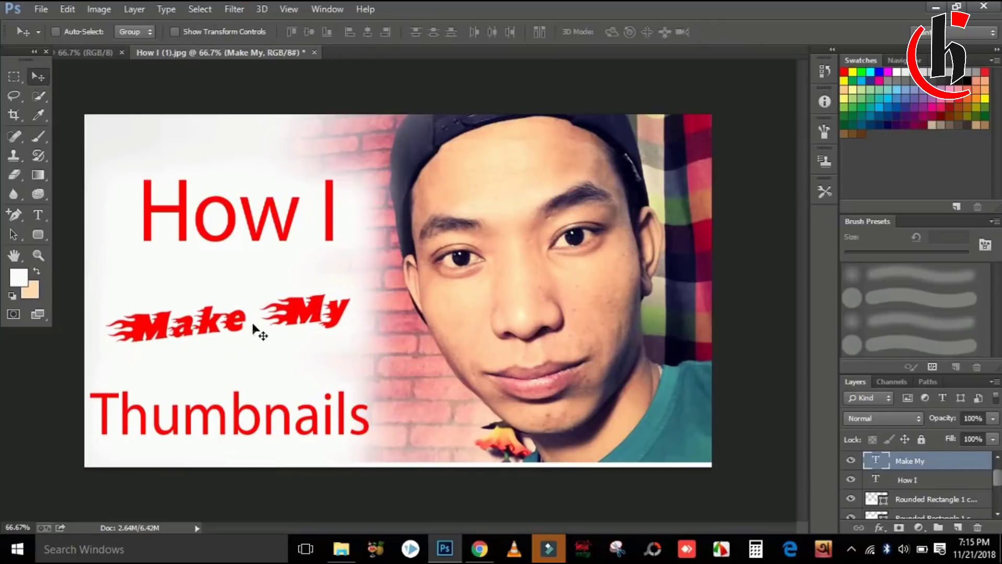
Step: Nudge the white rounded-rectangle patch behind the "Make My" text slightly down and to the right
right_click(187, 296)
click(207, 300)
mouse_move(174, 291)
mouse_down()
mouse_move(199, 294)
mouse_move(176, 295)
mouse_move(188, 296)
mouse_up()
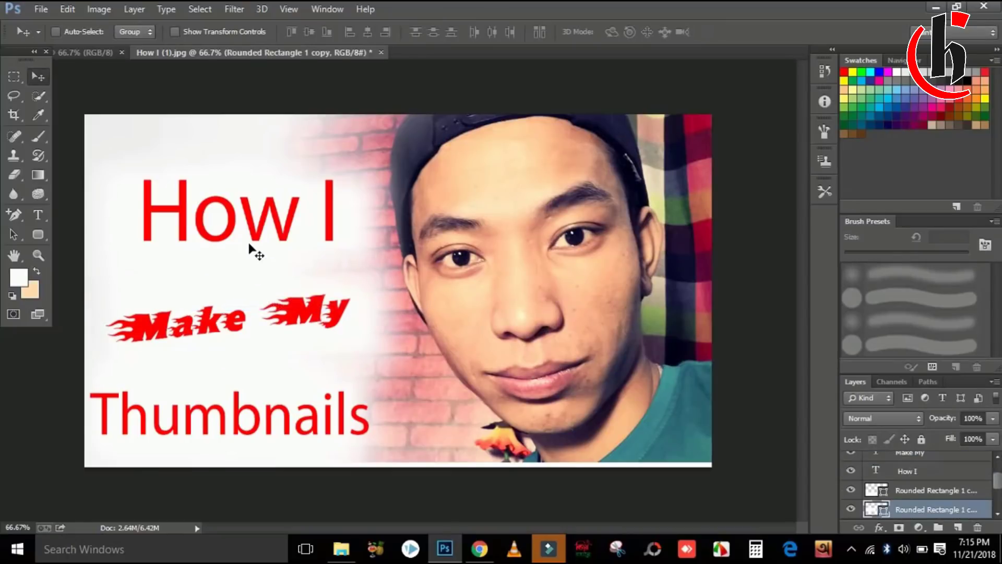
key(m)
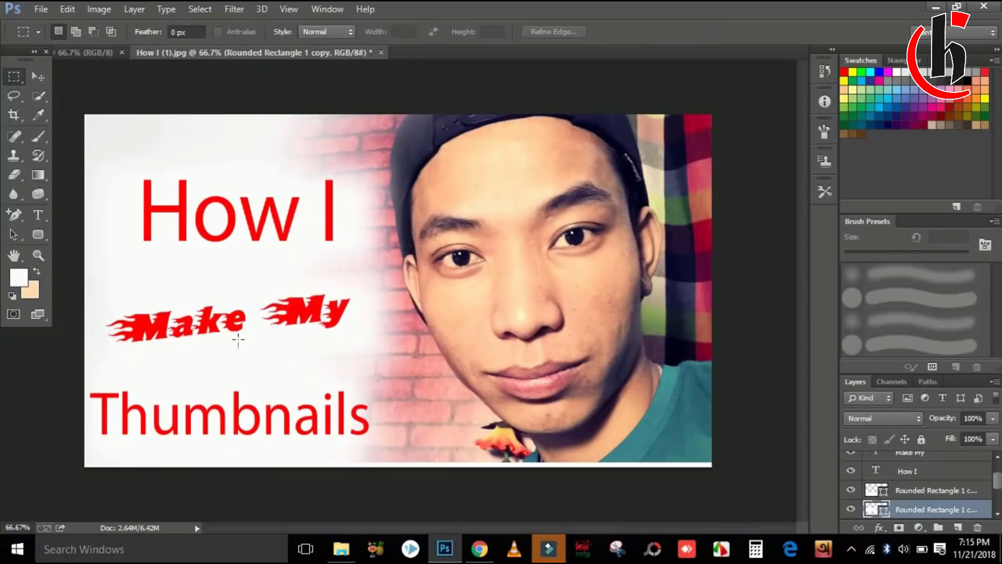
click(38, 221)
click(190, 327)
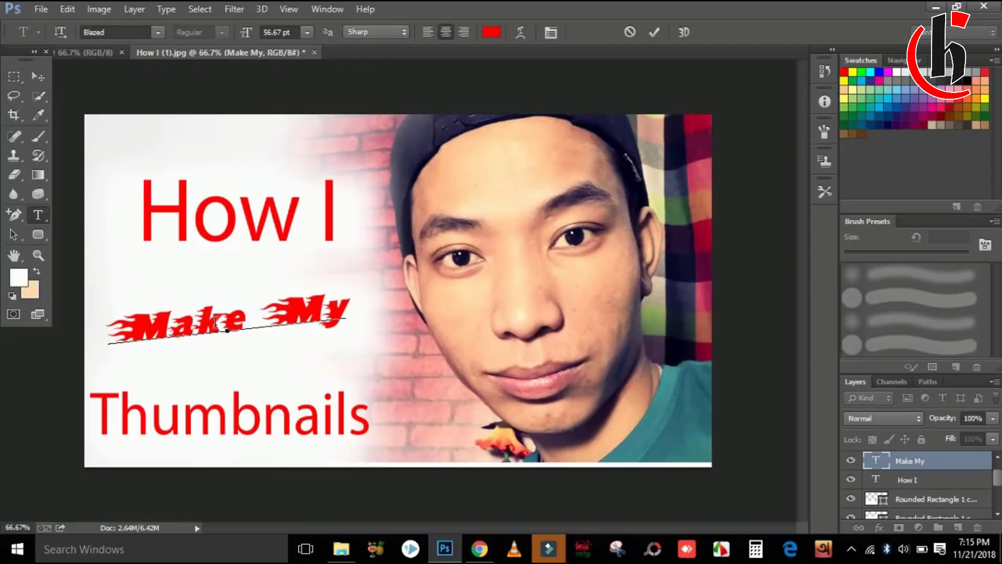
click(654, 31)
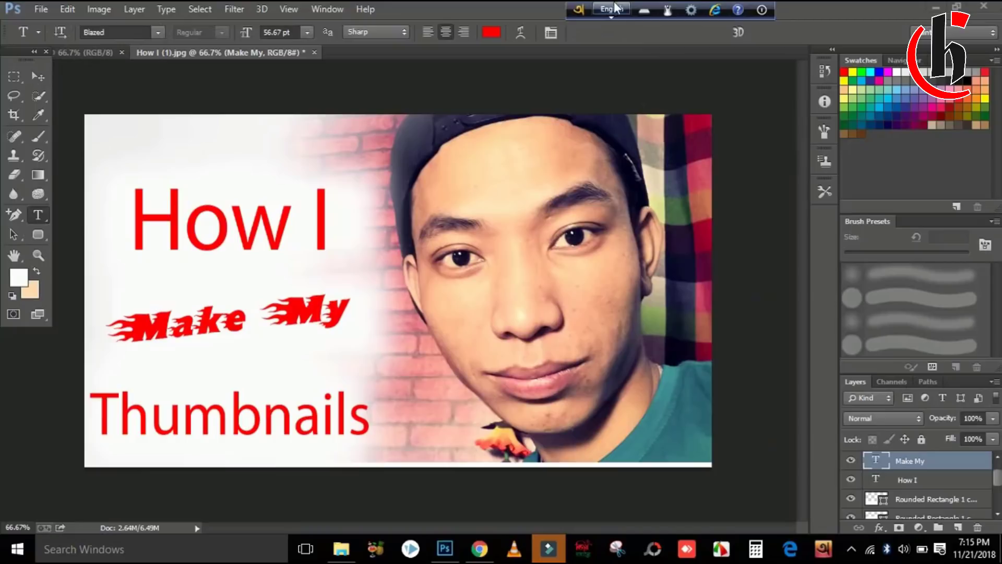
Step: Switch the keyboard input to Bangla, try Papyrus on the whole "How I" text, and set its font to RinkiySreeMJ
click(612, 10)
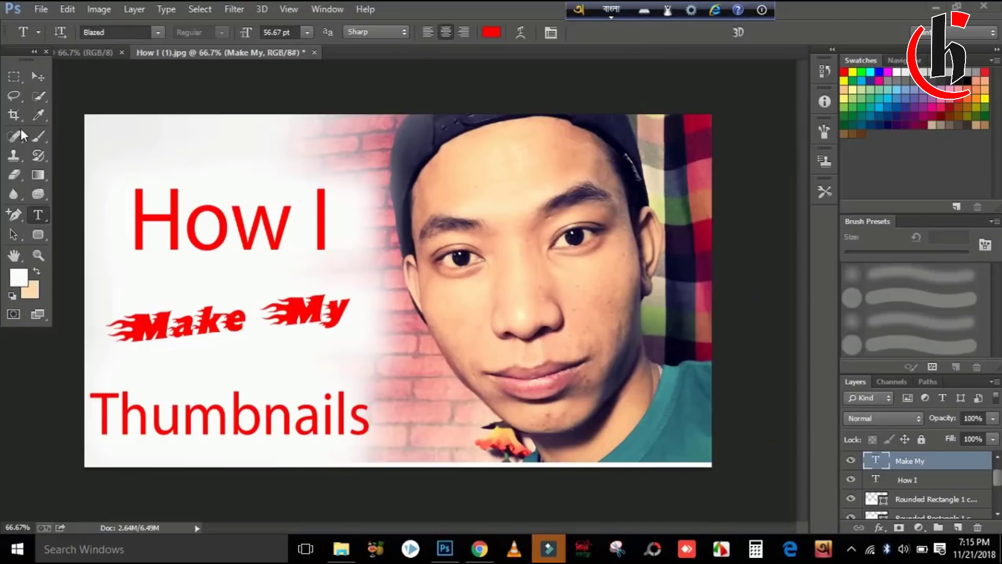
key(v)
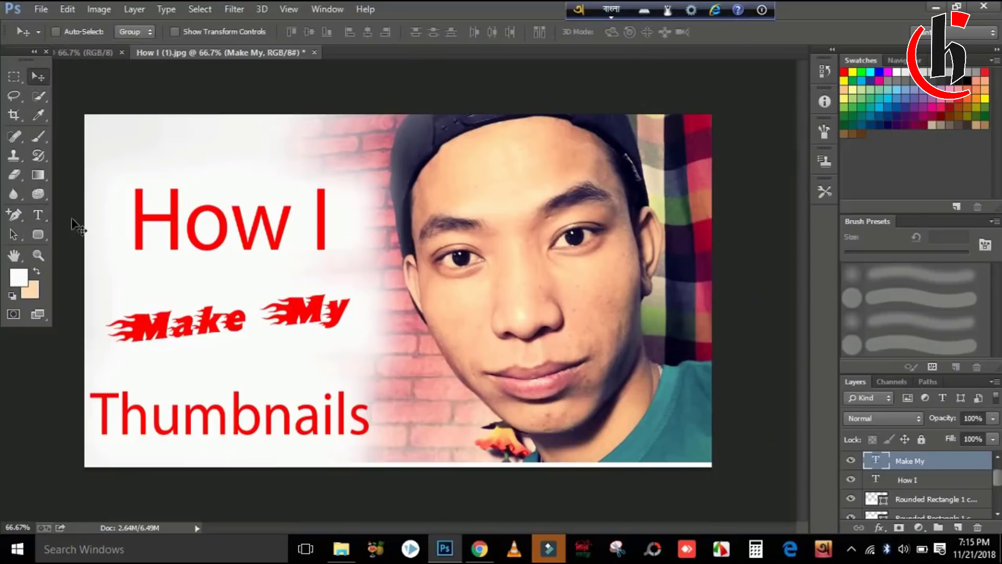
click(42, 213)
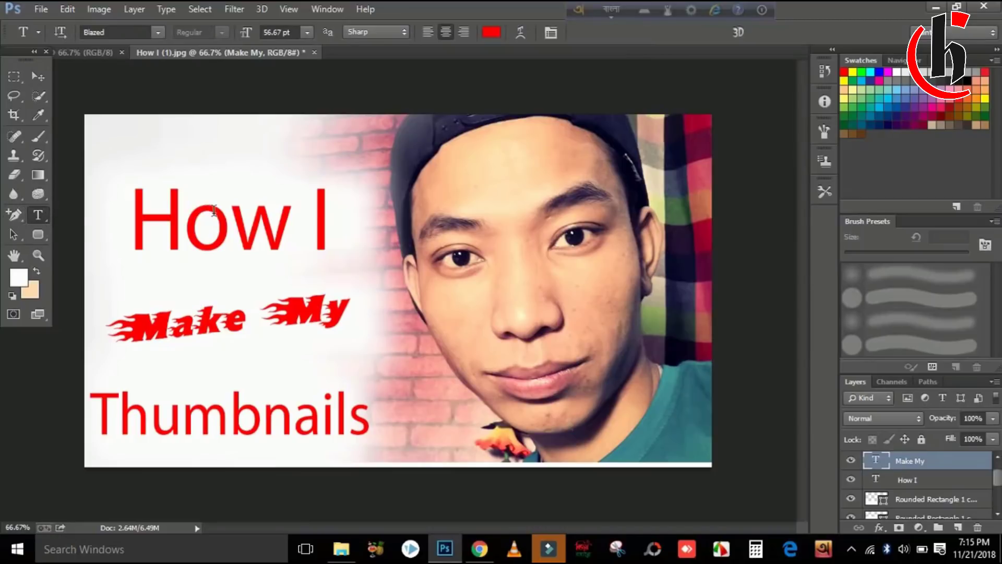
click(206, 236)
key(ctrl+a)
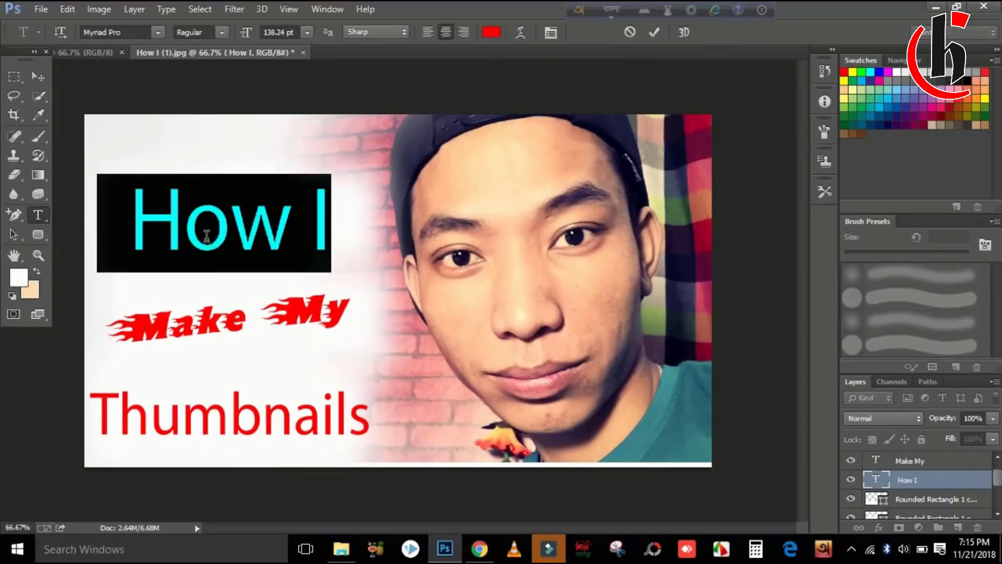
click(159, 33)
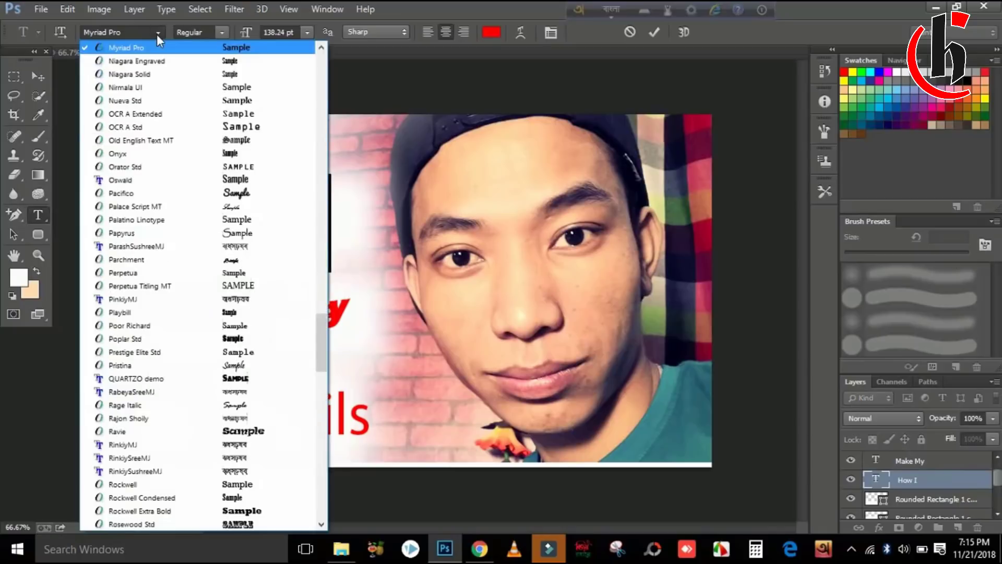
click(233, 239)
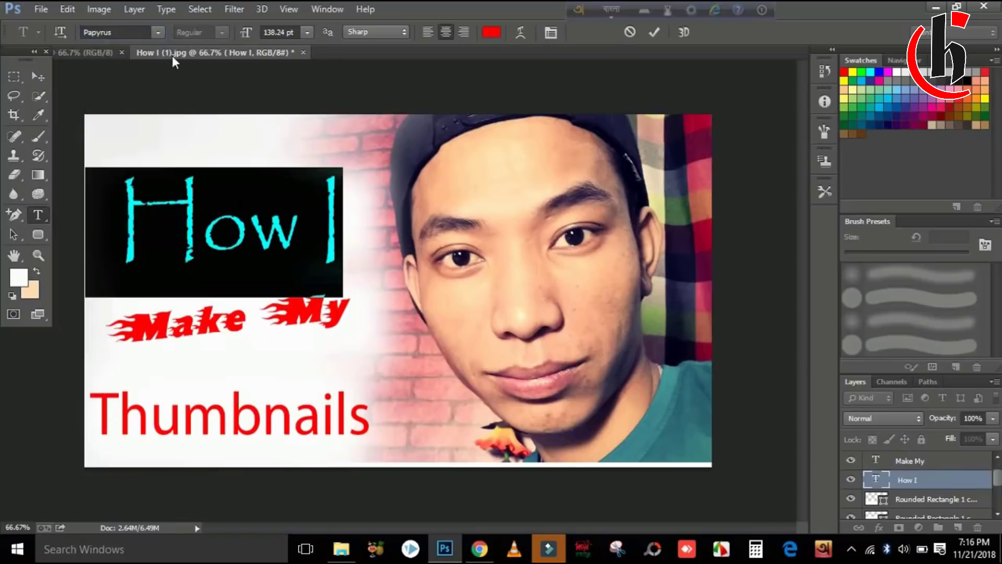
click(158, 32)
click(254, 271)
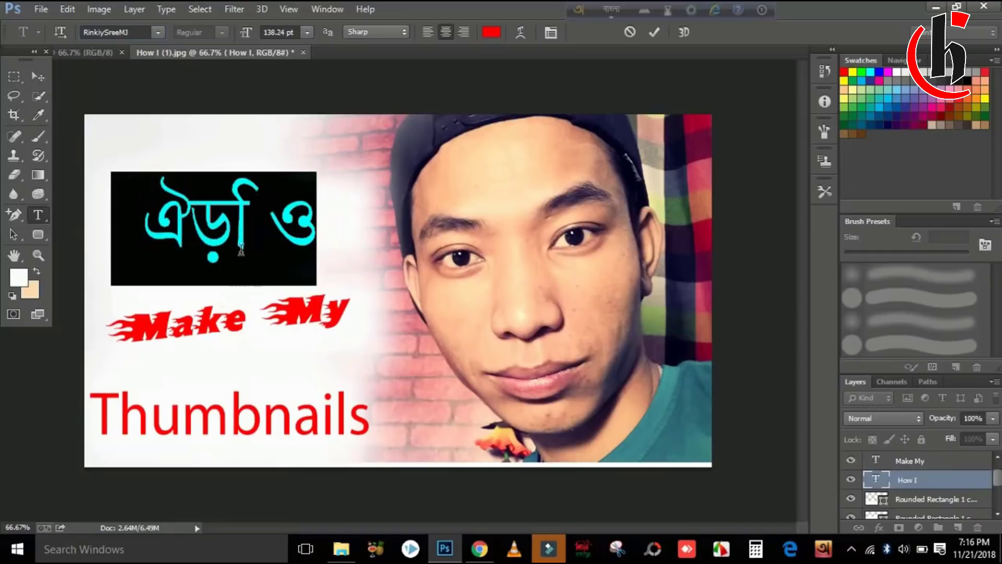
text(h)
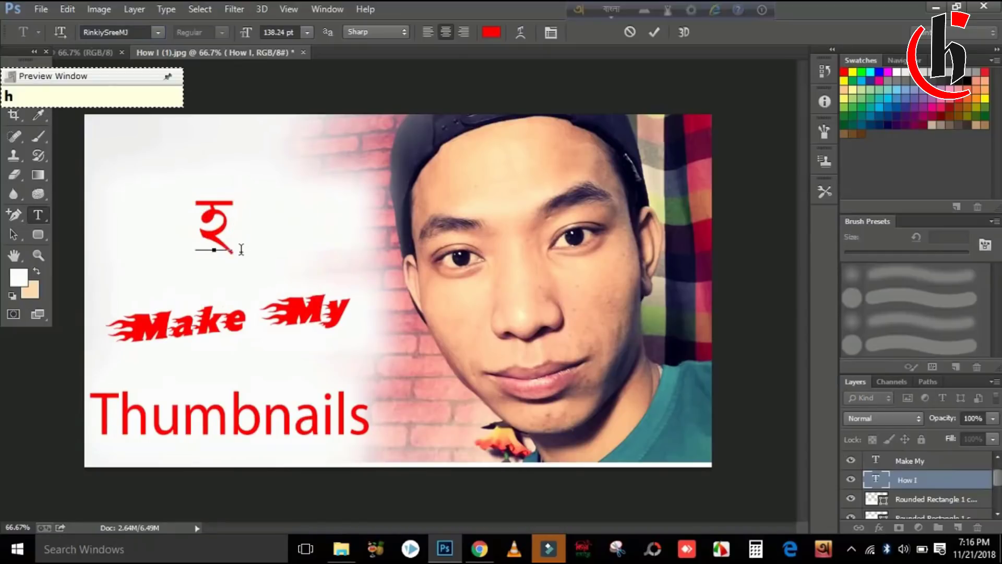
key(BackSpace)
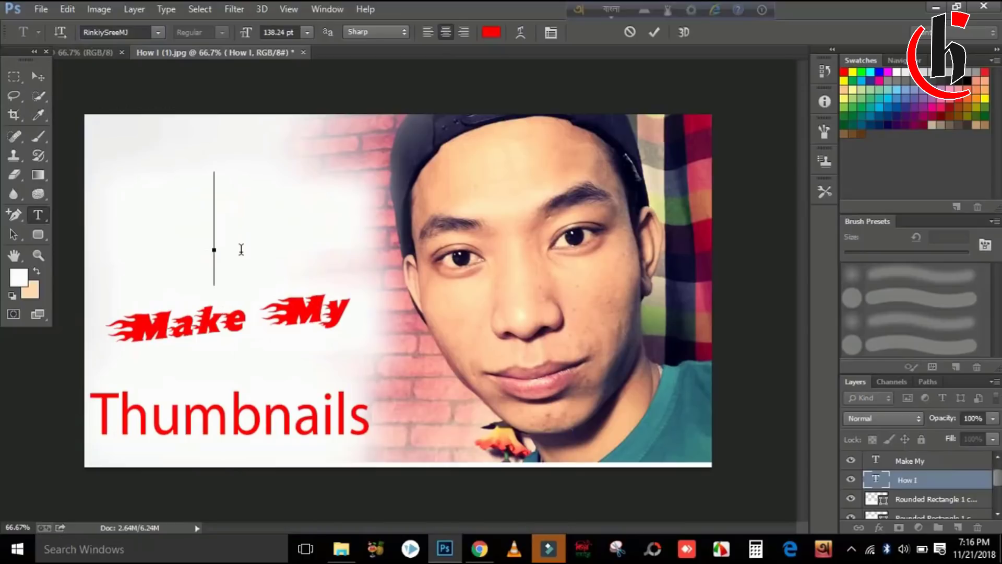
text(gfdm)
key(BackSpace)
key(BackSpace)
key(BackSpace)
text(a)
key(BackSpace)
key(BackSpace)
text(am)
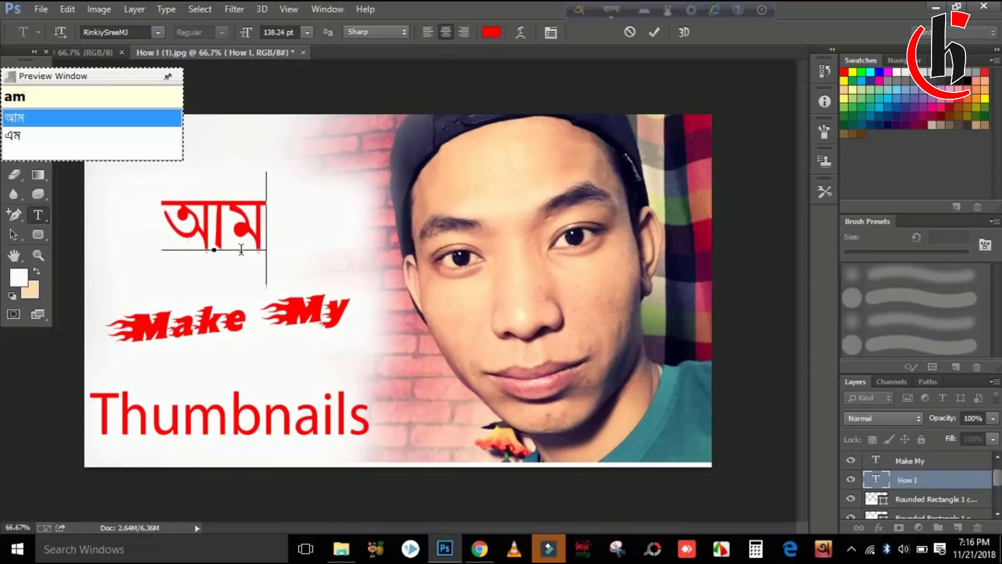
text(i)
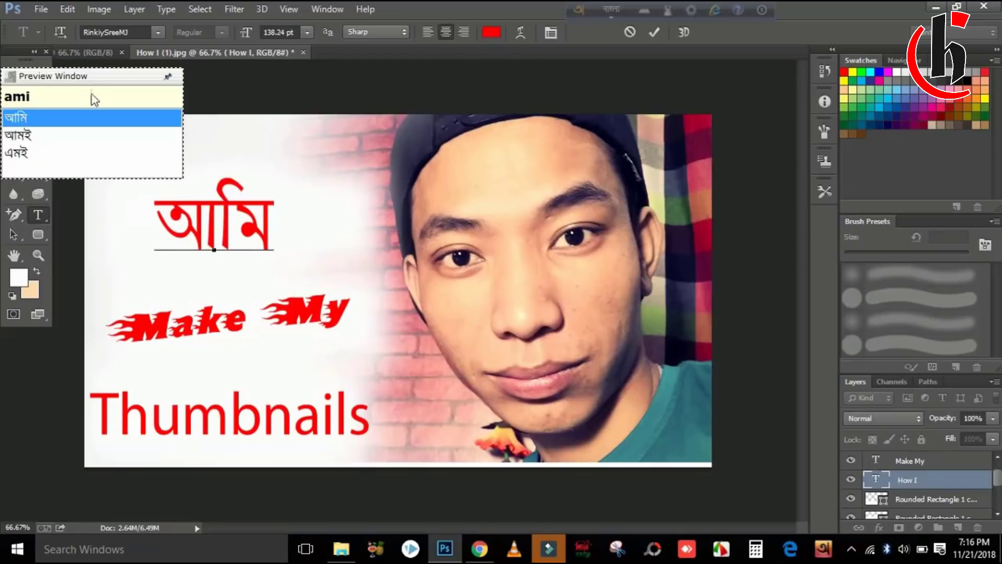
Step: Move the Bangla input preview above the canvas and replace the upper text line with "যেভাবে", picked from the suggestions
drag(82, 77, 324, 16)
key(BackSpace)
key(BackSpace)
key(BackSpace)
text(c)
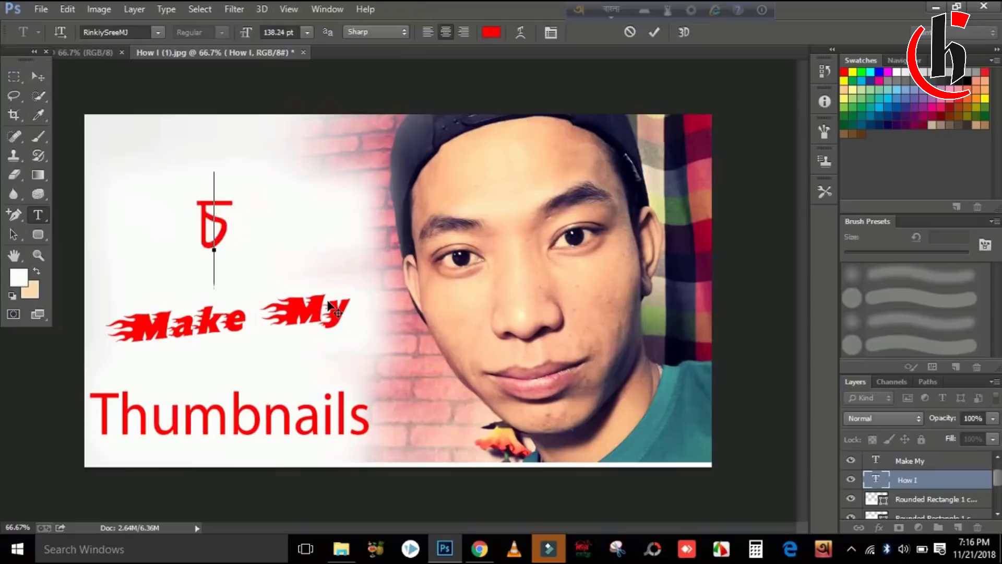
key(BackSpace)
text(jeva)
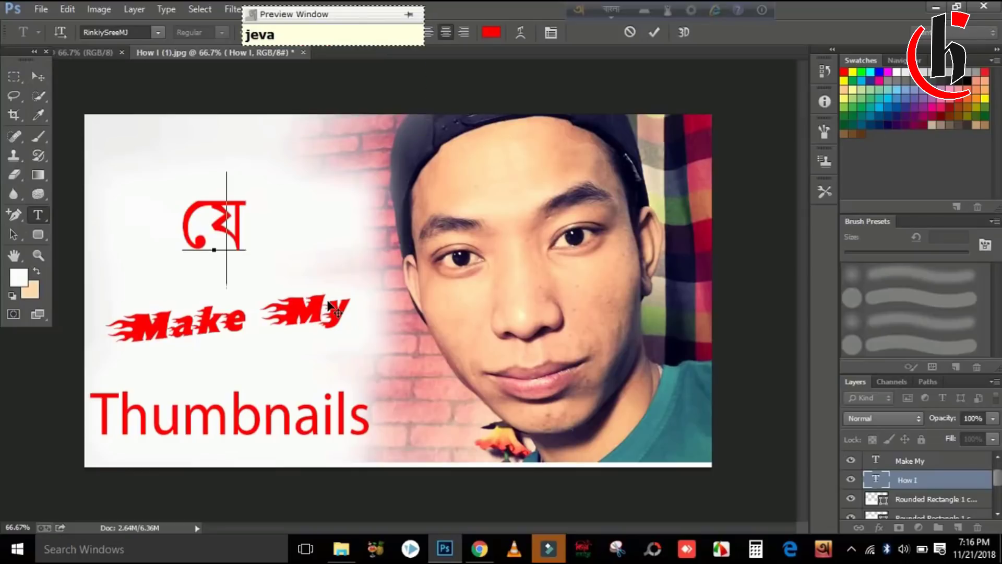
text(b)
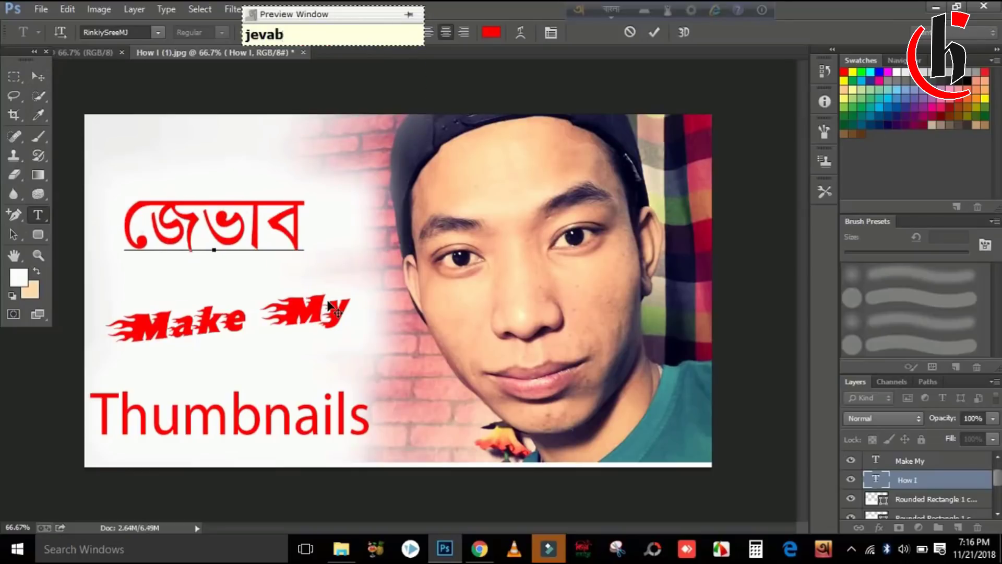
text(e)
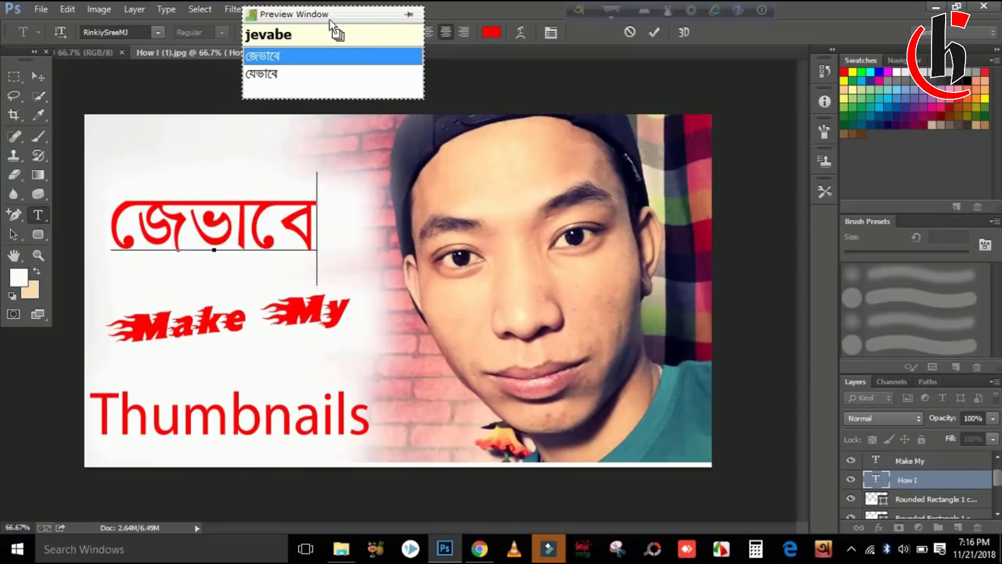
click(276, 75)
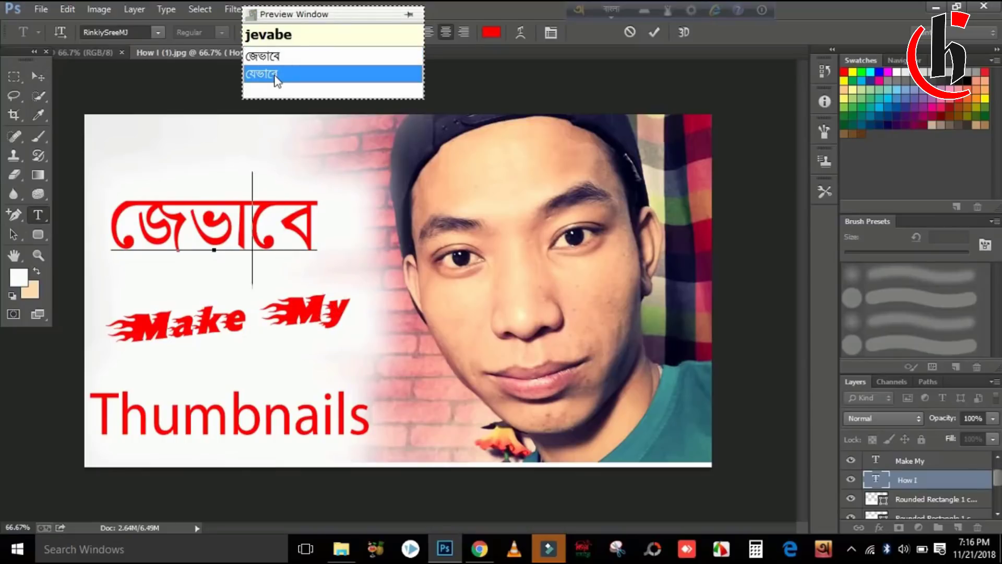
click(37, 78)
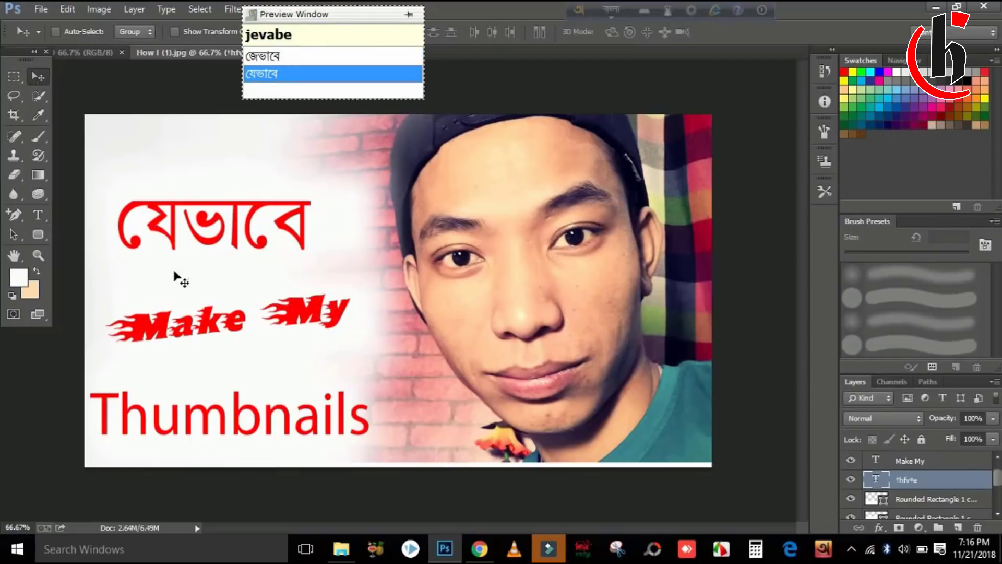
Step: Overwrite the "Make My" text using Bangla input and set the whole line's font to ChandrabatiMatraMJ
click(38, 215)
click(220, 322)
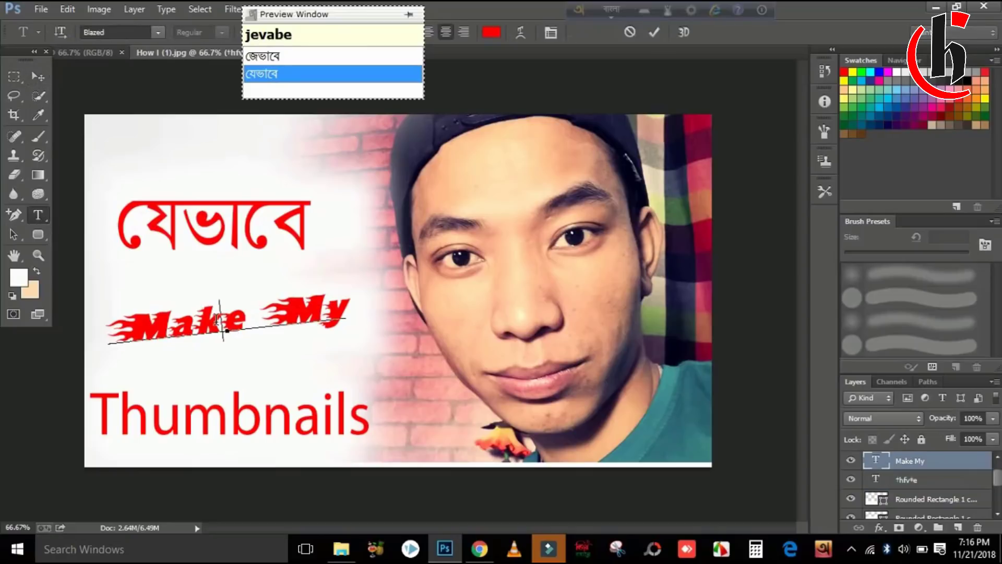
key(ctrl+a)
click(218, 324)
text(t)
key(BackSpace)
text(T)
key(space)
click(216, 320)
key(ctrl+a)
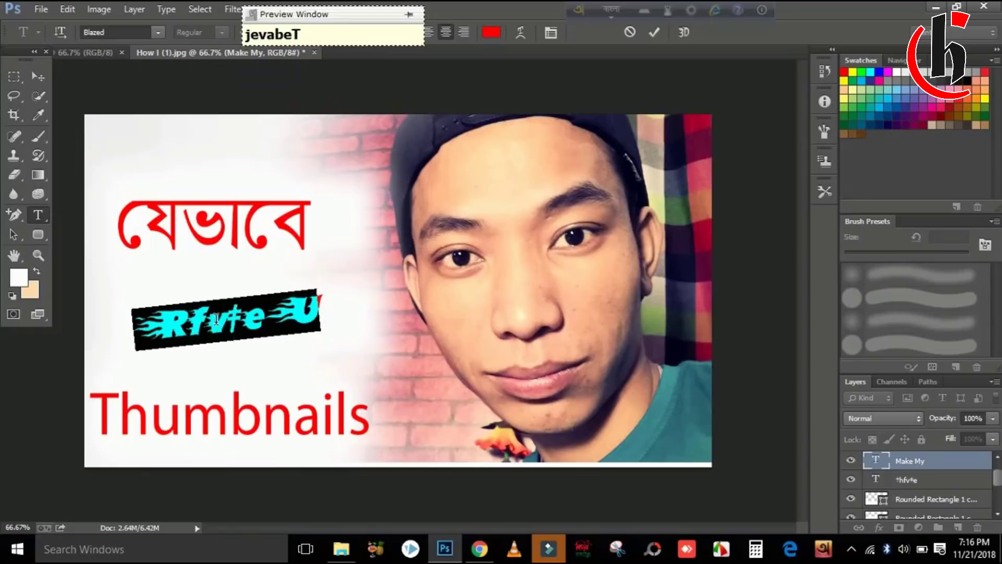
click(158, 32)
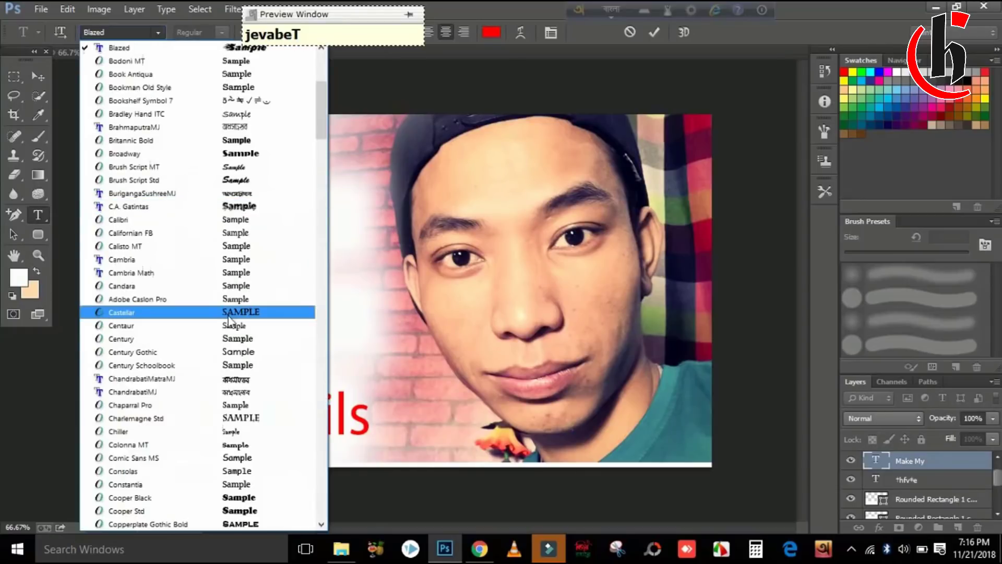
click(253, 384)
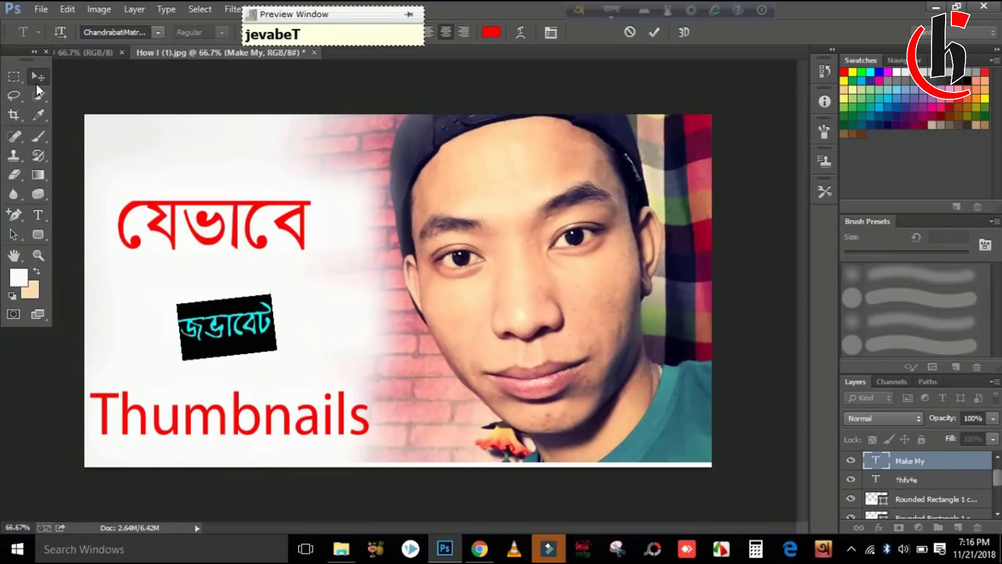
click(37, 79)
Step: Replace the middle text line with "টাম্বেইল" and move it slightly up and to the left
click(37, 215)
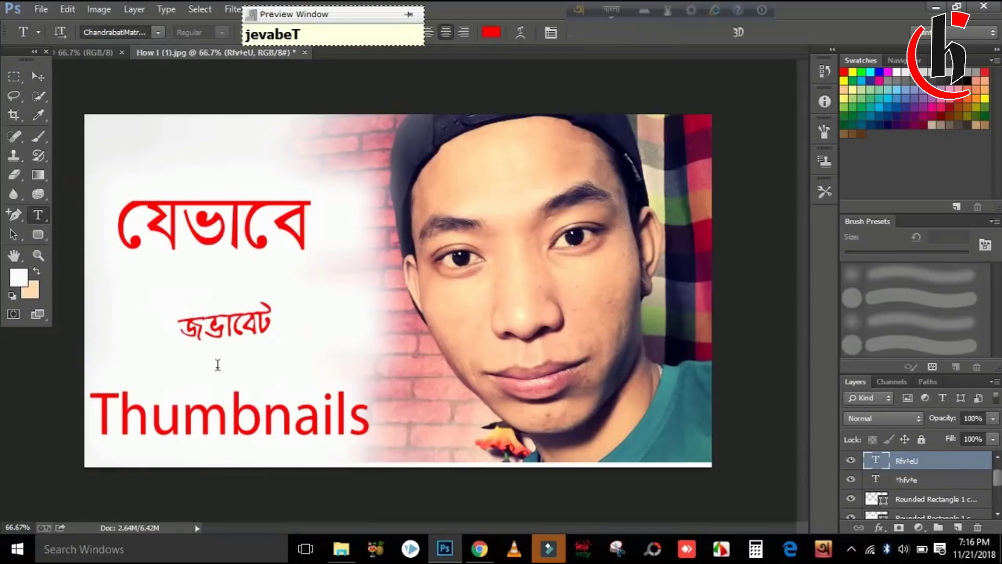
double_click(205, 326)
text(t)
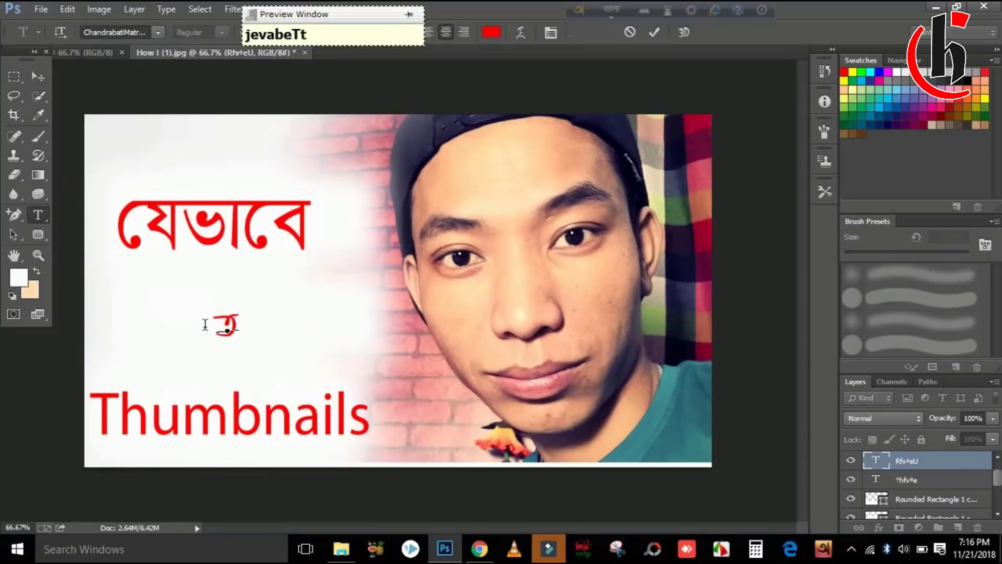
text(Th)
key(BackSpace)
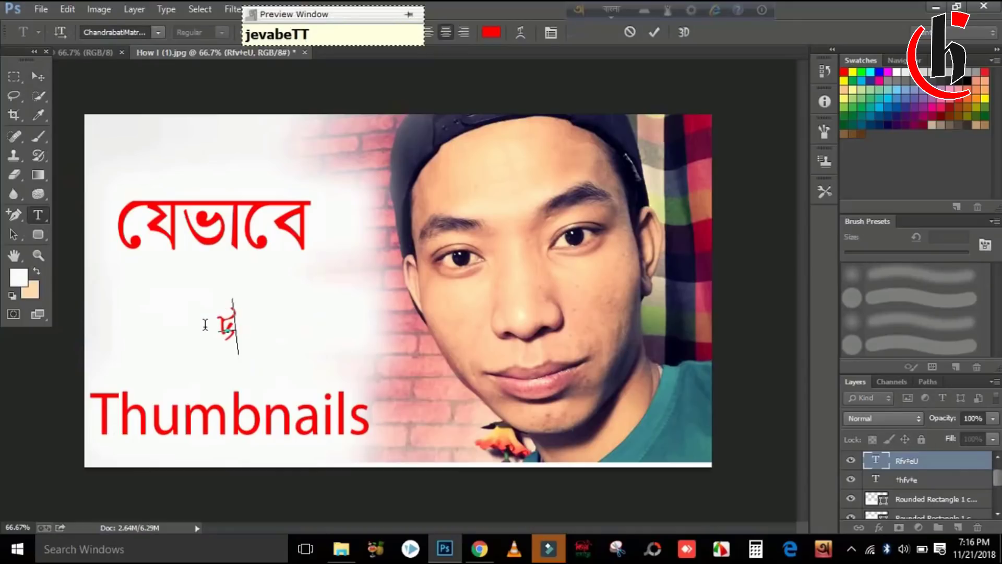
text(a)
text(cm)
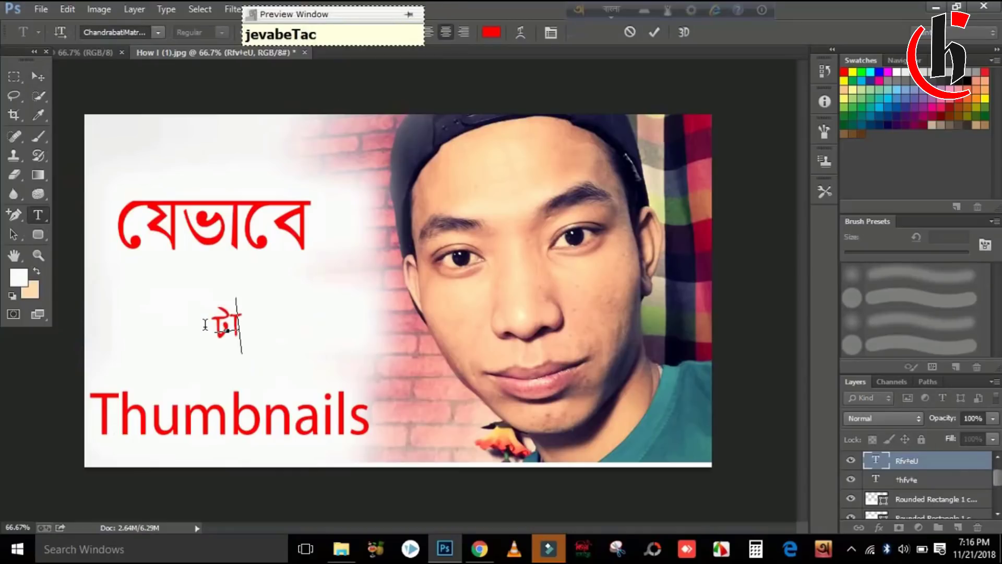
key(BackSpace)
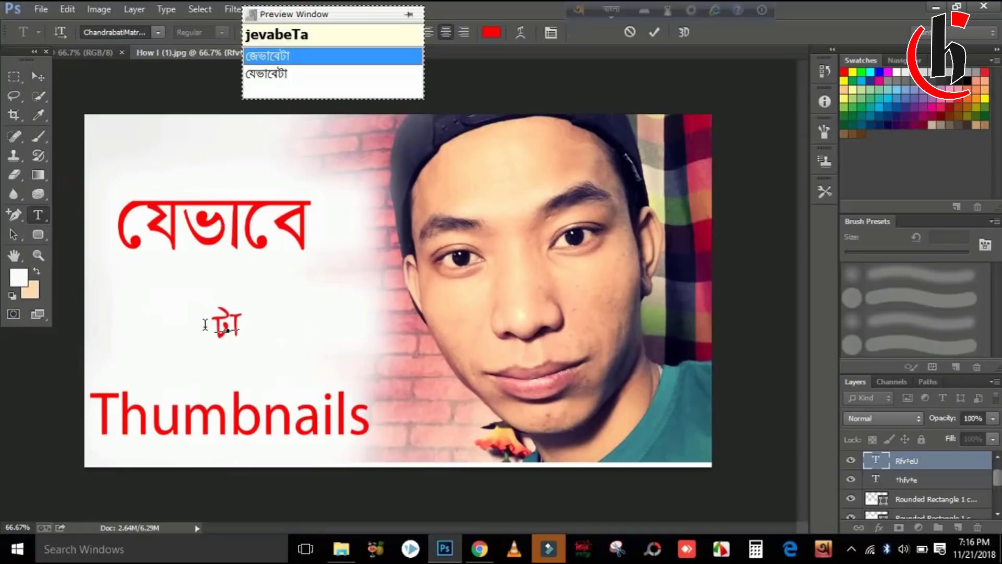
text(m)
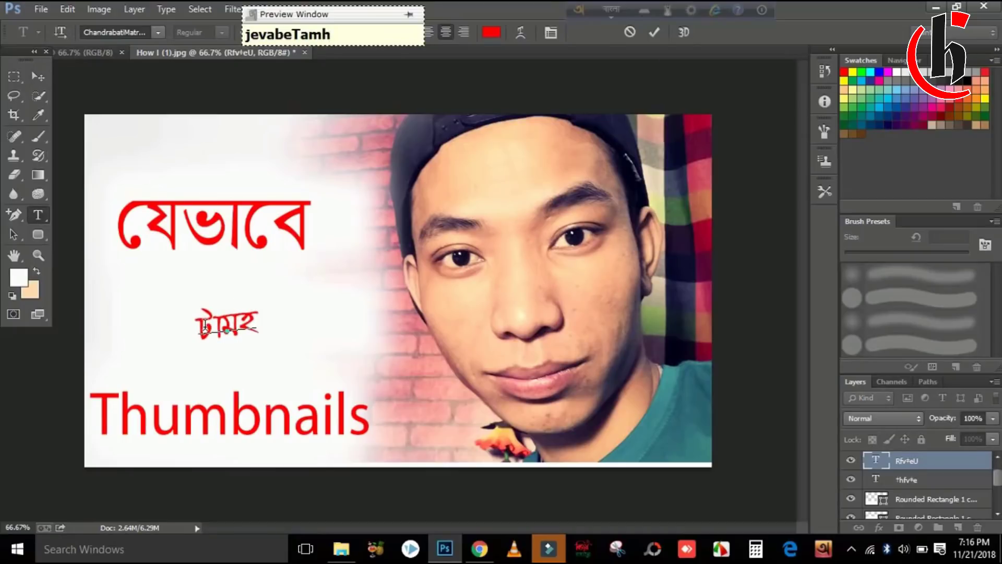
key(BackSpace)
text(c)
key(BackSpace)
text(mb)
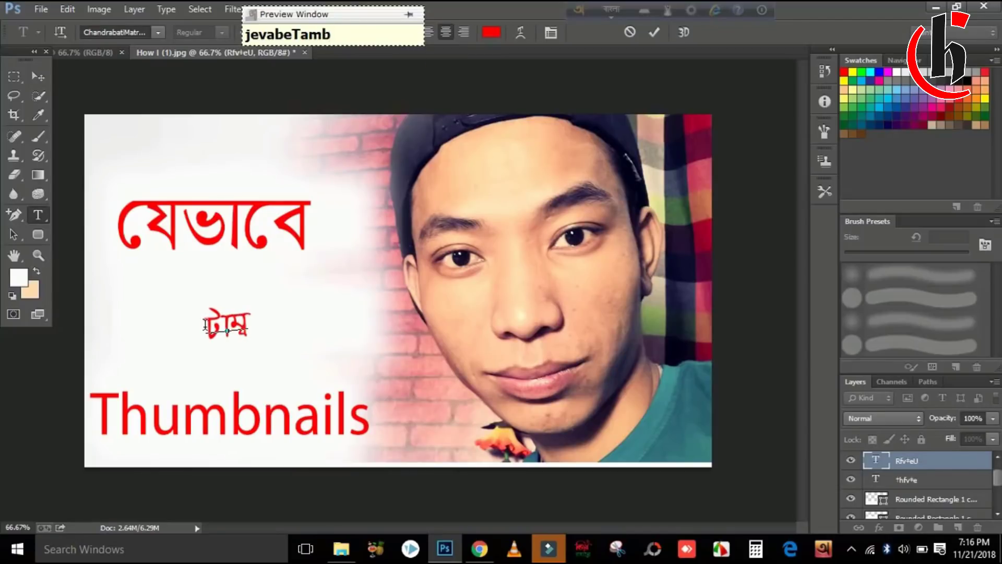
text(e)
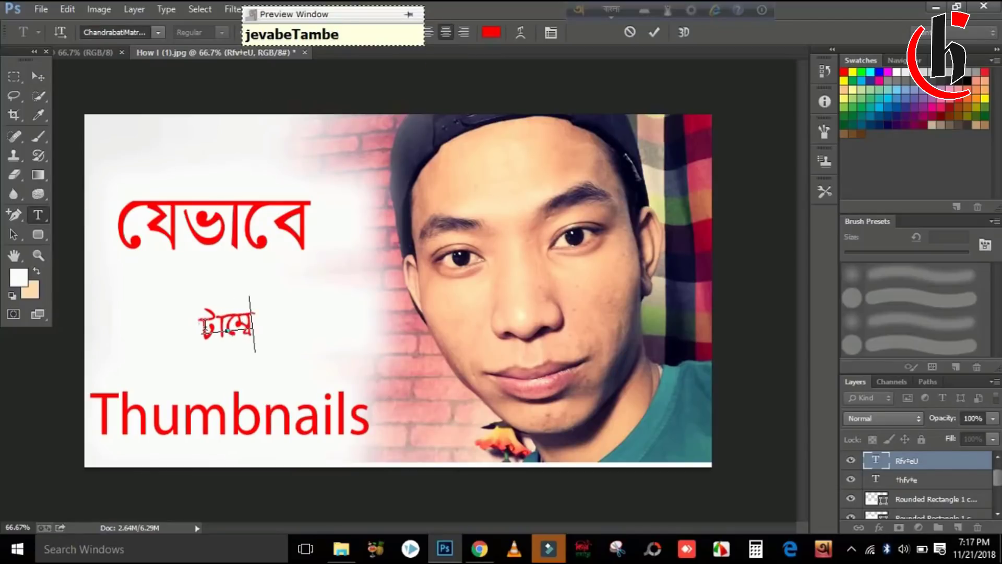
text(i)
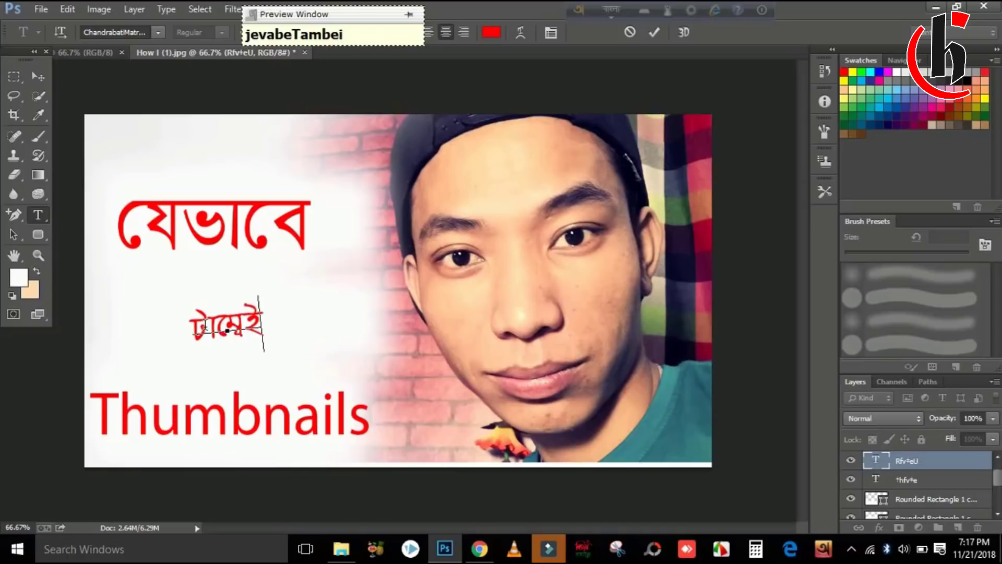
text(l)
click(39, 77)
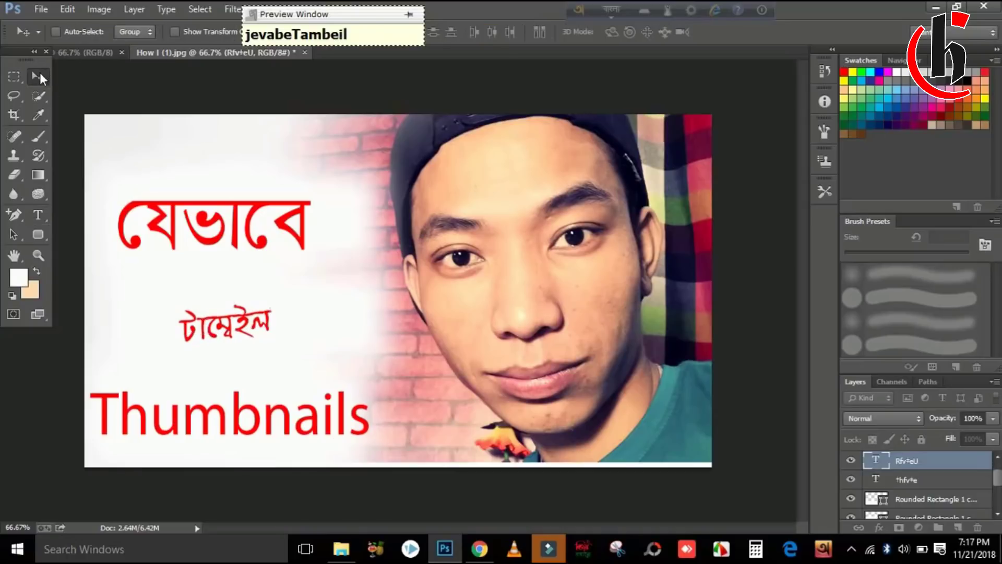
drag(220, 343, 200, 323)
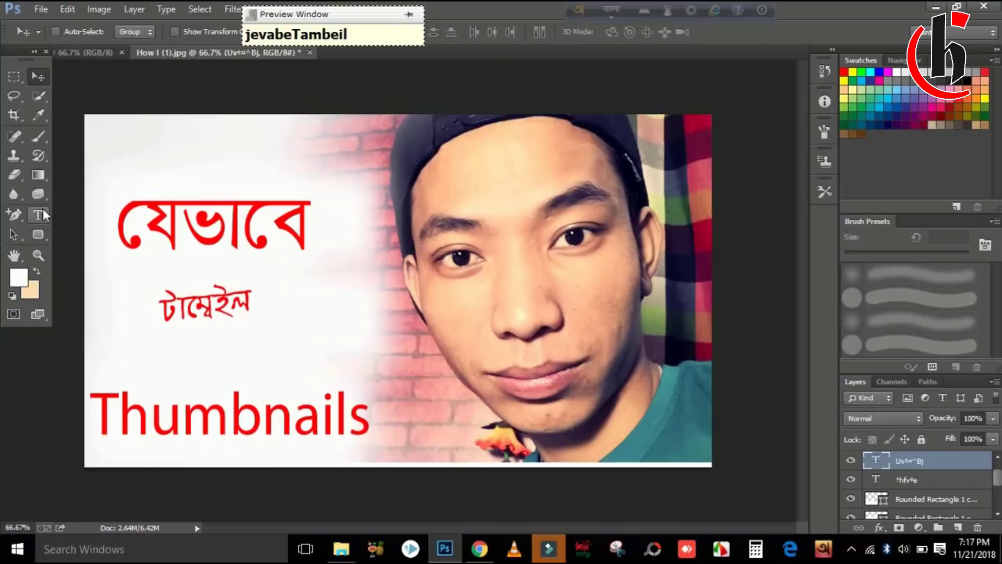
Step: Select the whole "Thumbnails" line, try the Parchment font on it, and set its font to RinkiySushreeMJ
click(39, 214)
click(162, 400)
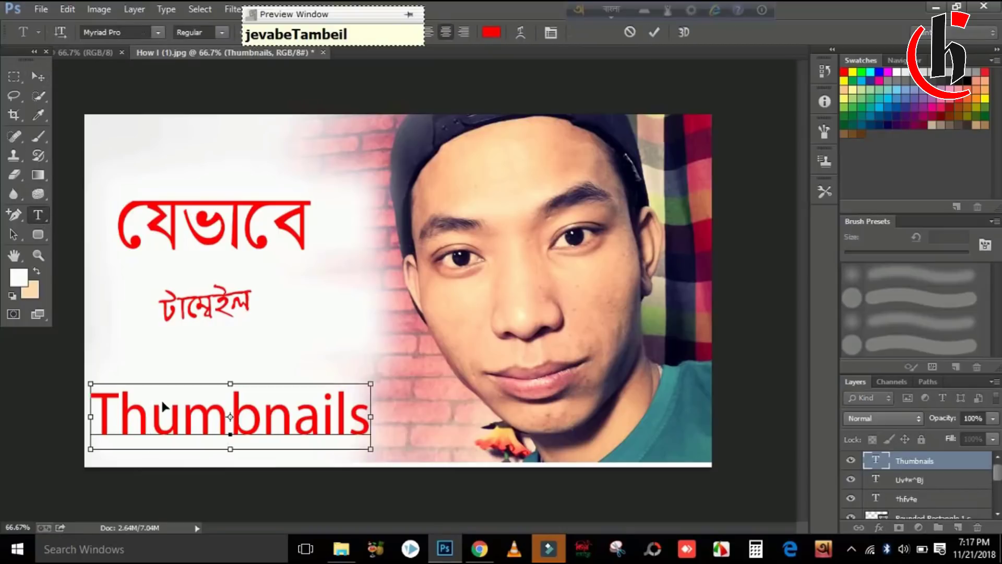
double_click(163, 400)
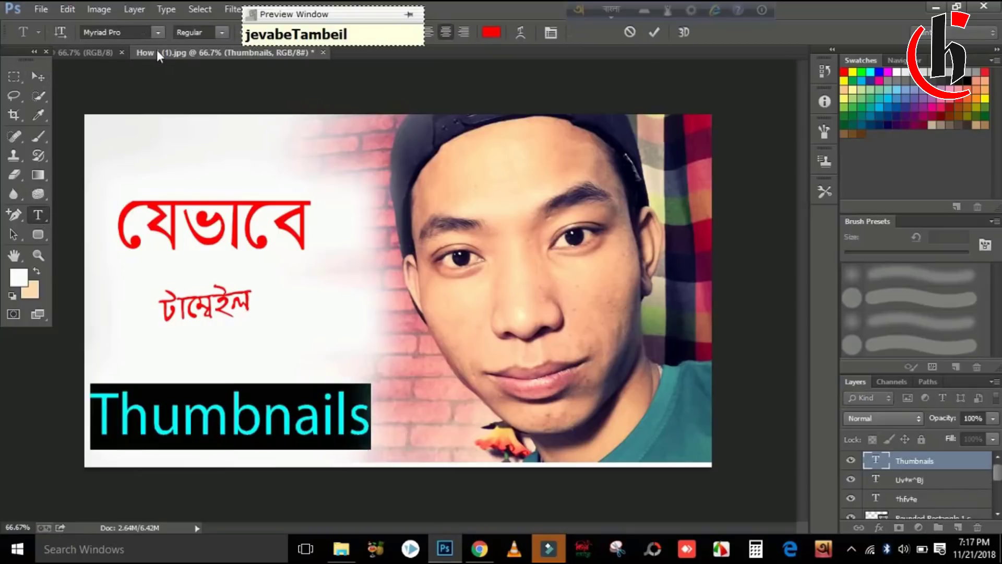
click(159, 32)
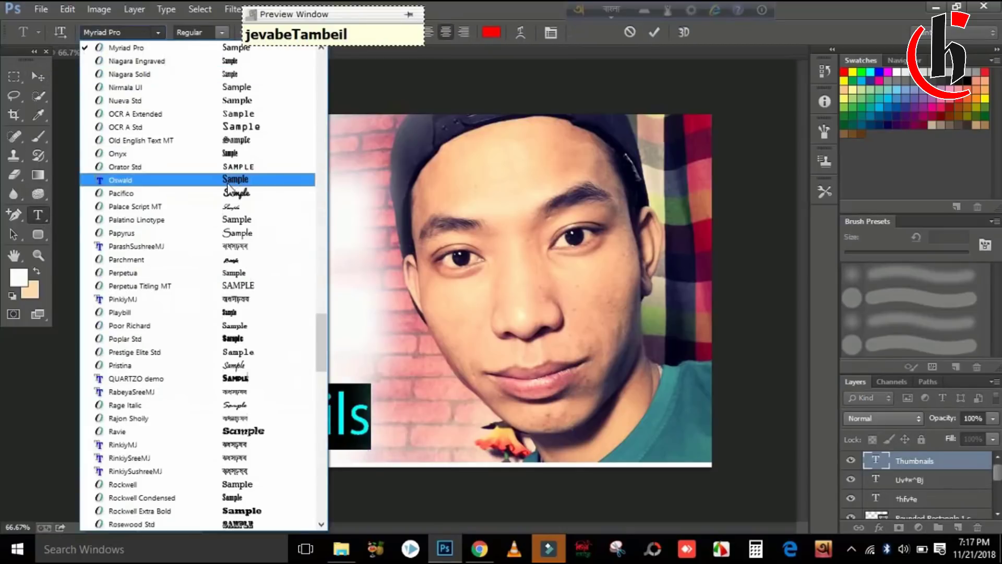
click(249, 259)
click(158, 32)
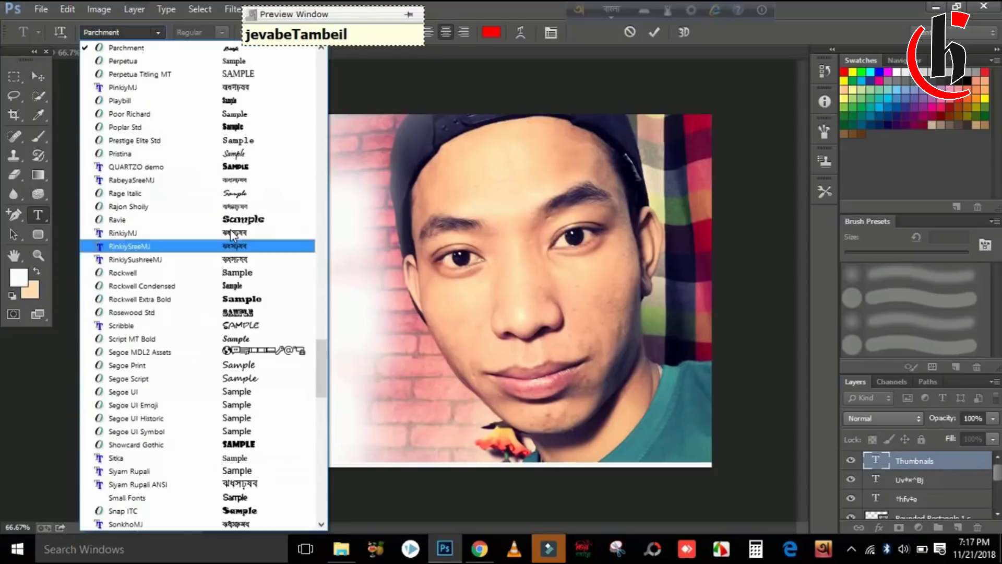
click(246, 271)
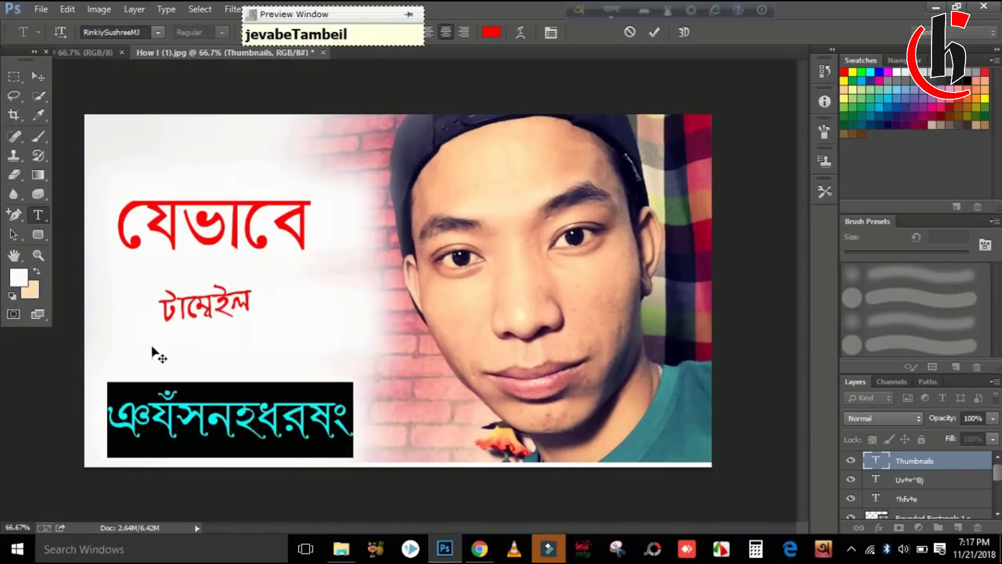
Step: Overwrite the "Thumbnails" text using Bangla input, then clear the line completely and commit it empty
text(a)
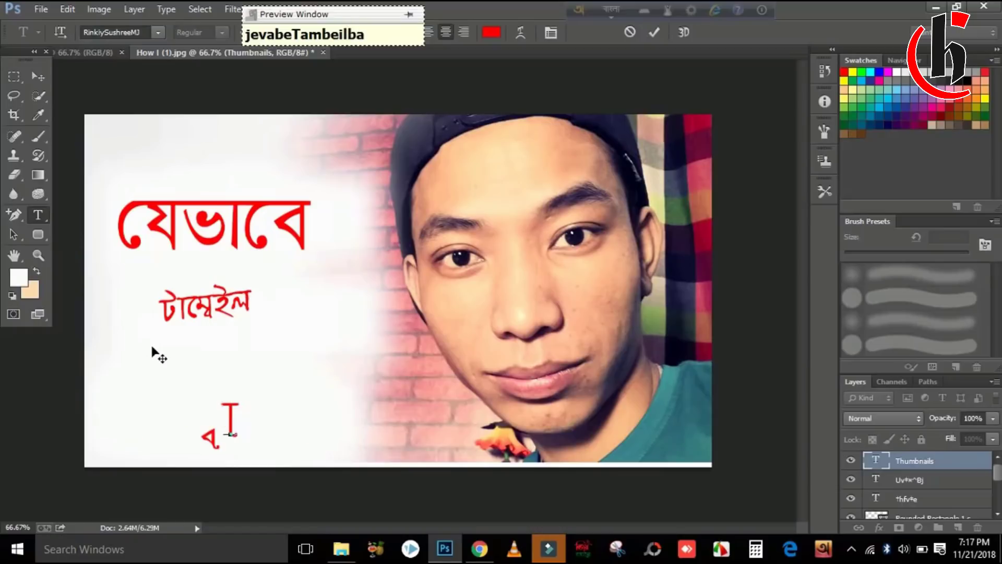
key(BackSpace)
key(BackSpace)
text(b)
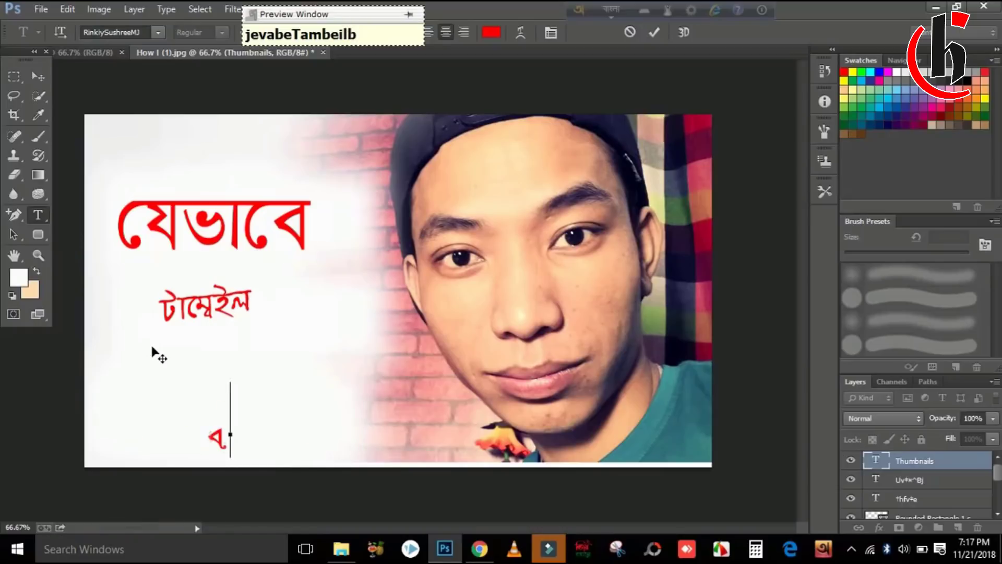
key(BackSpace)
key(BackSpace)
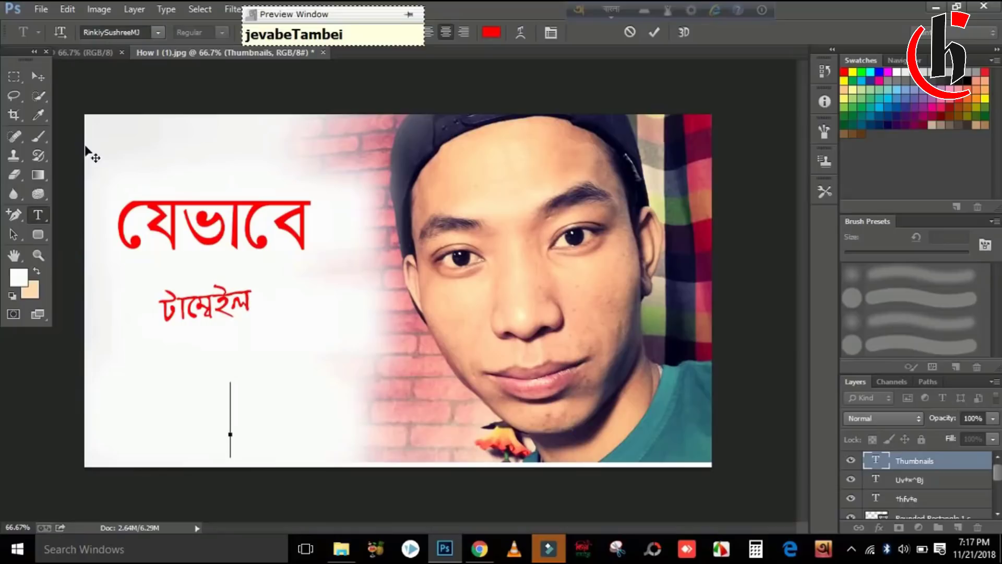
click(39, 78)
Step: Add a new text line reading "বানাই" in the lower part of the white area using Bangla input
click(44, 210)
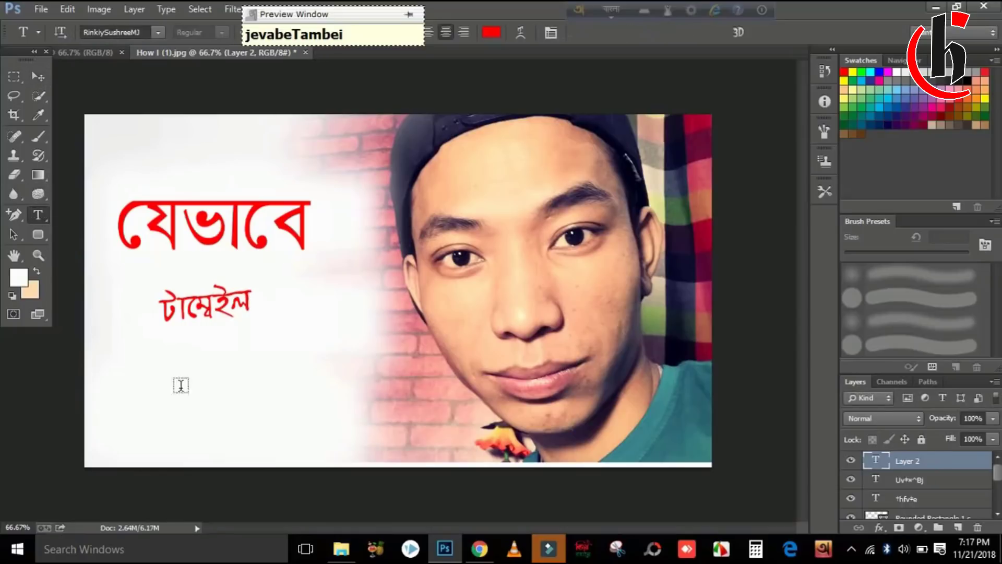
click(171, 405)
text(beT)
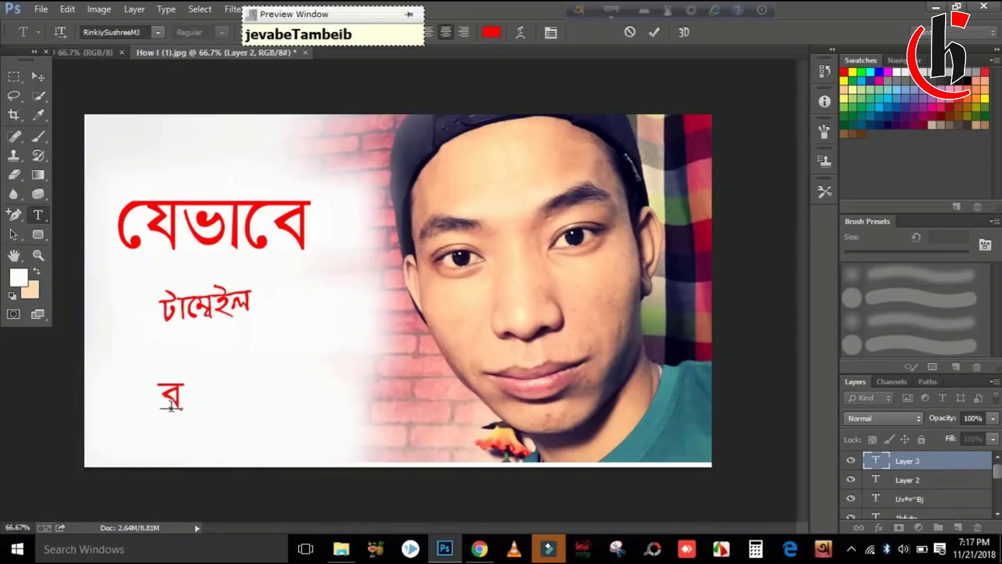
text(amb)
key(BackSpace)
text(n)
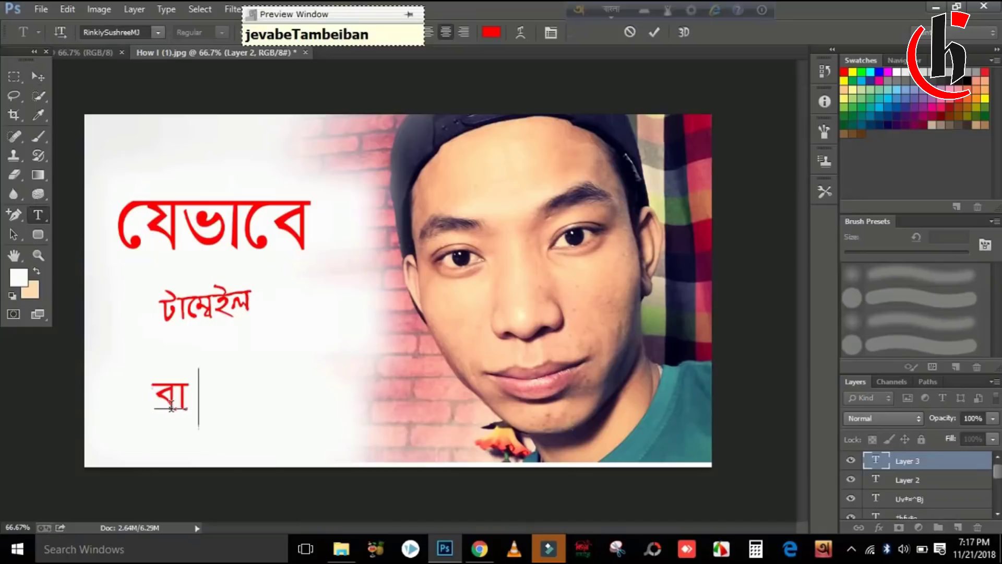
text(ai)
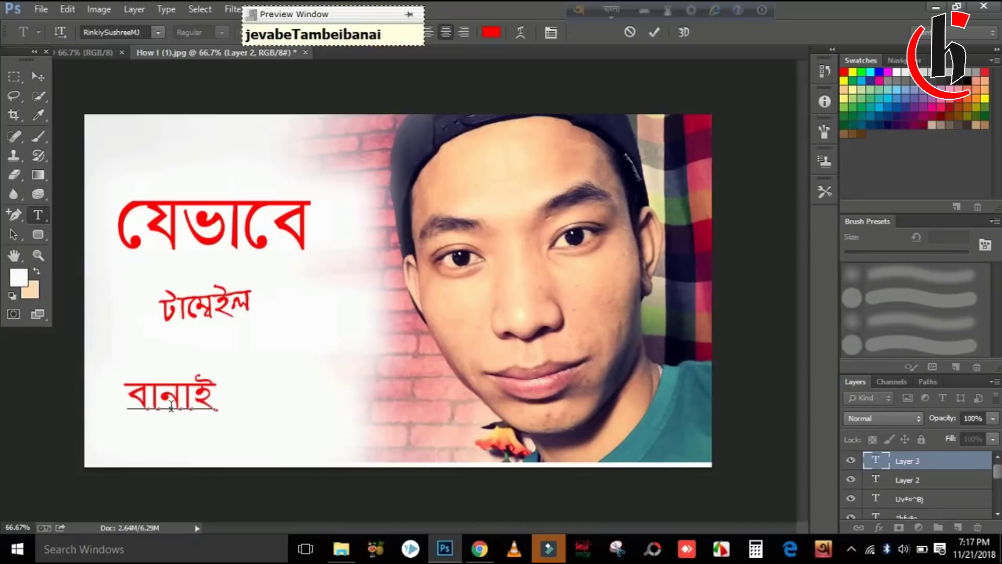
Step: Move the "বানাই" line slightly right and down, widen it to about 159%, stretch it taller, and apply the transform
click(37, 76)
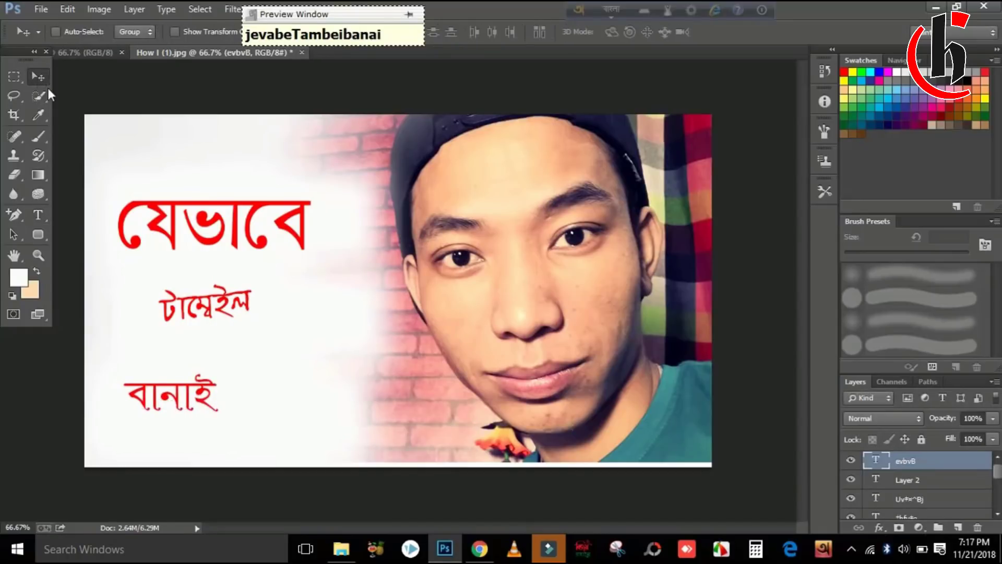
drag(159, 387, 171, 389)
key(ctrl+t)
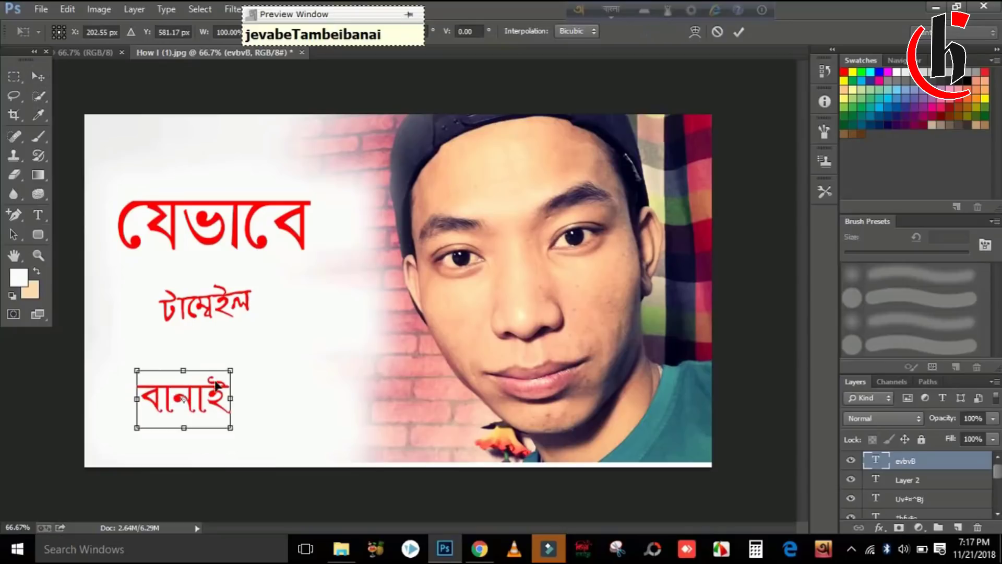
drag(233, 371, 286, 359)
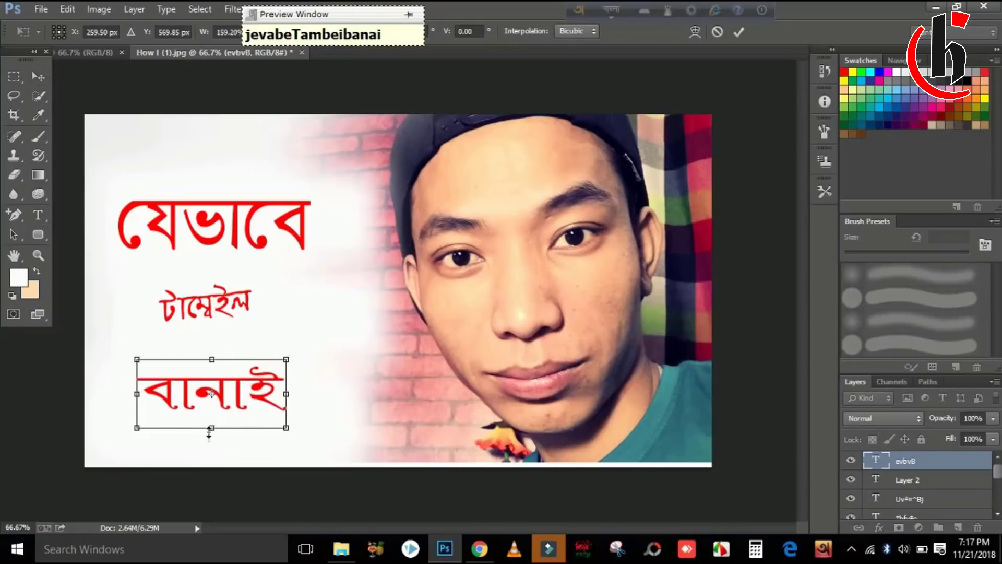
drag(211, 428, 211, 444)
drag(203, 407, 198, 407)
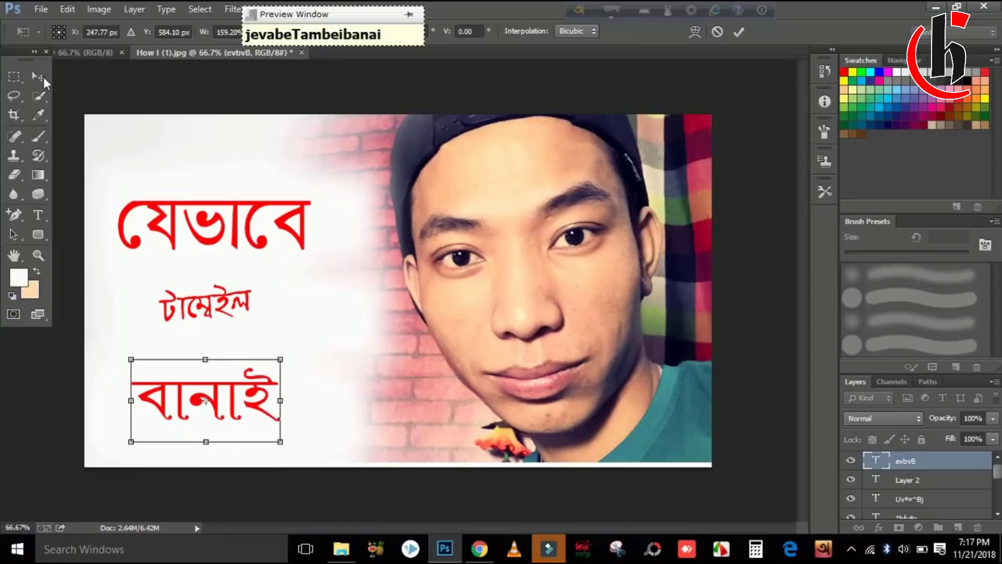
click(42, 78)
click(492, 214)
Step: Select the "যেভাবে" line and move it up towards the top of the white area
right_click(205, 208)
click(228, 219)
drag(228, 222, 219, 172)
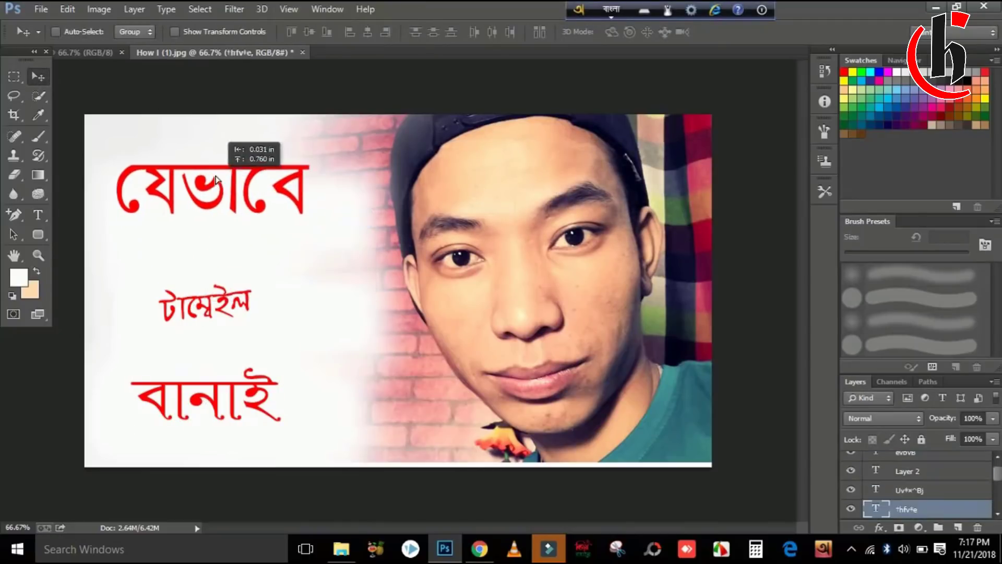
Step: Select the "টাম্বেইল" line, shift it slightly right, enlarge it to nearly the width of the upper line, and apply the transform
right_click(211, 313)
click(235, 320)
drag(180, 306, 193, 300)
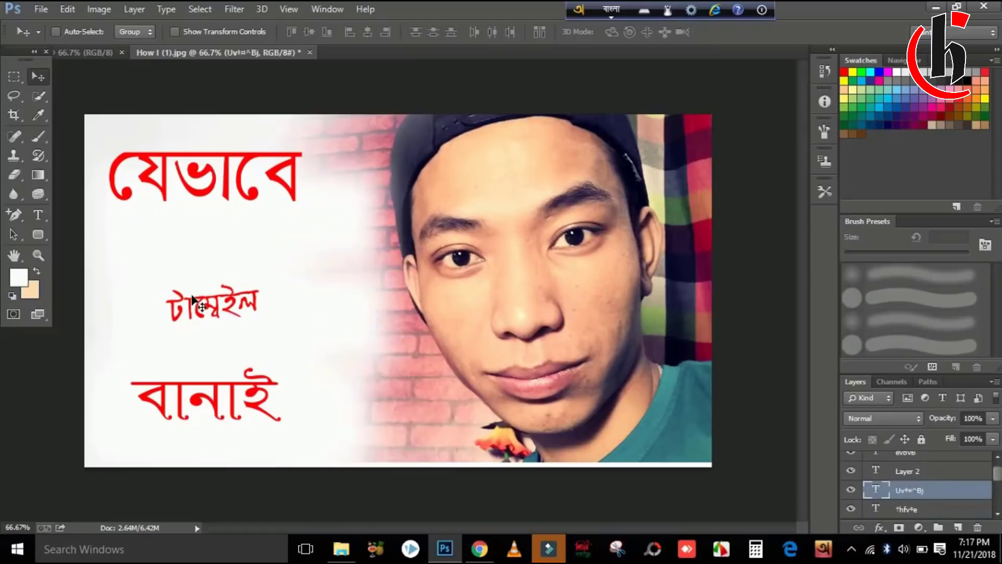
key(ctrl+t)
drag(263, 338, 311, 362)
drag(246, 308, 252, 306)
click(38, 77)
click(479, 209)
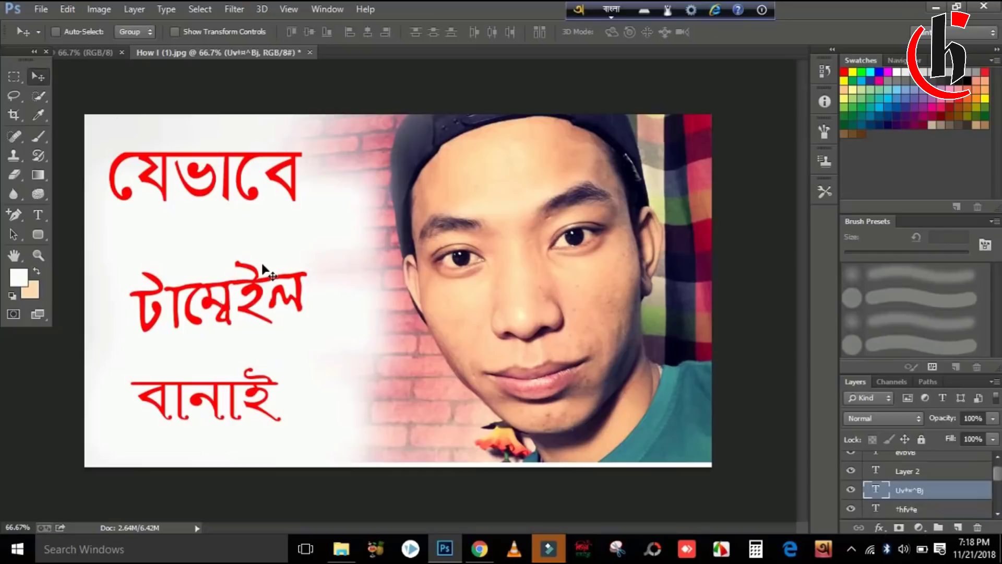
Step: Select the "বানাই" line and move it slightly further down, away from the middle line
right_click(235, 385)
click(272, 393)
mouse_move(261, 405)
mouse_down()
mouse_move(214, 407)
mouse_move(269, 415)
mouse_up()
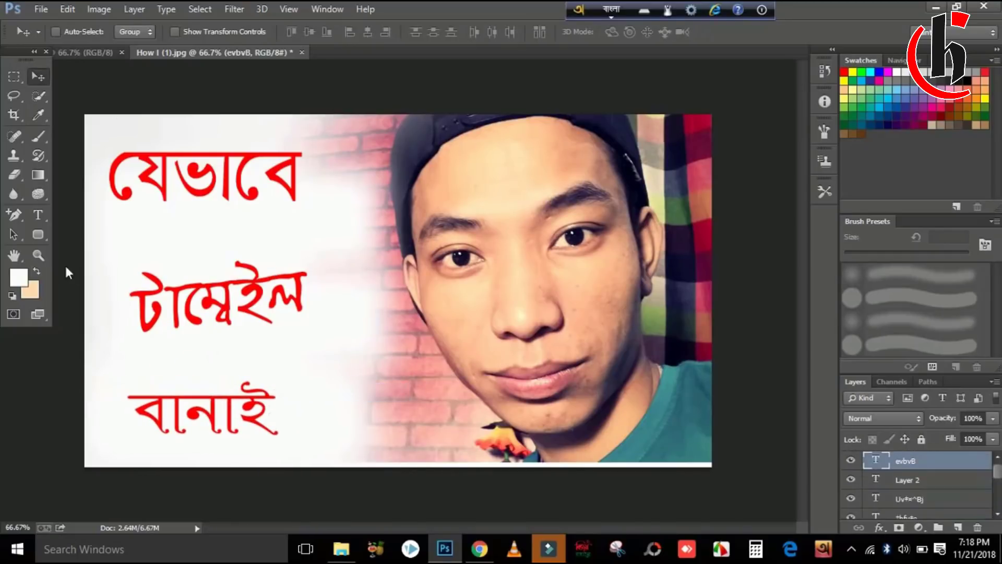
Step: Change the font of the whole "বানাই" line to a handwritten-style Bangla font
click(37, 215)
click(208, 430)
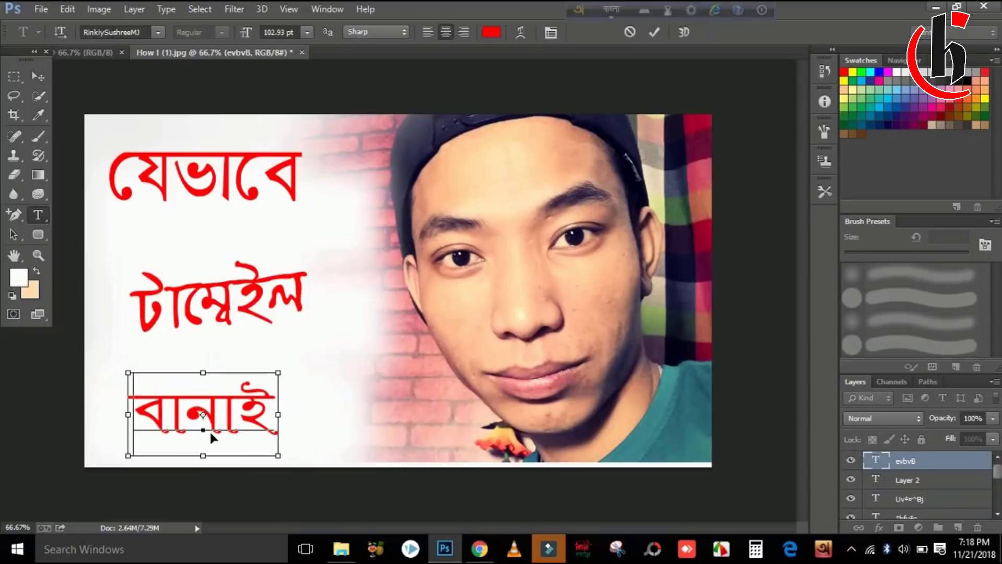
key(ctrl+a)
click(160, 32)
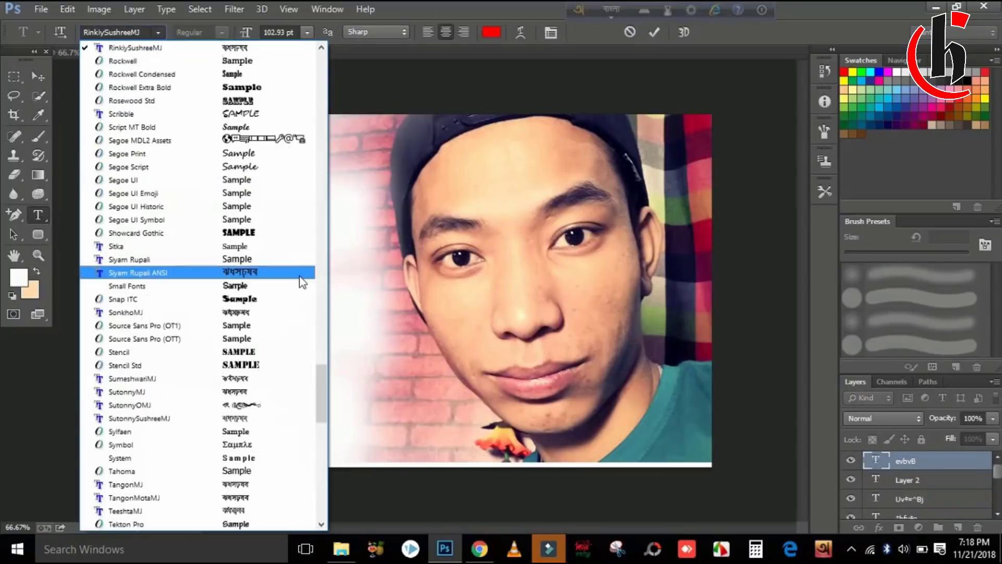
click(257, 409)
Step: Scale the "বানাই" line up to 155.33% in width and height and apply the transform
key(ctrl+t)
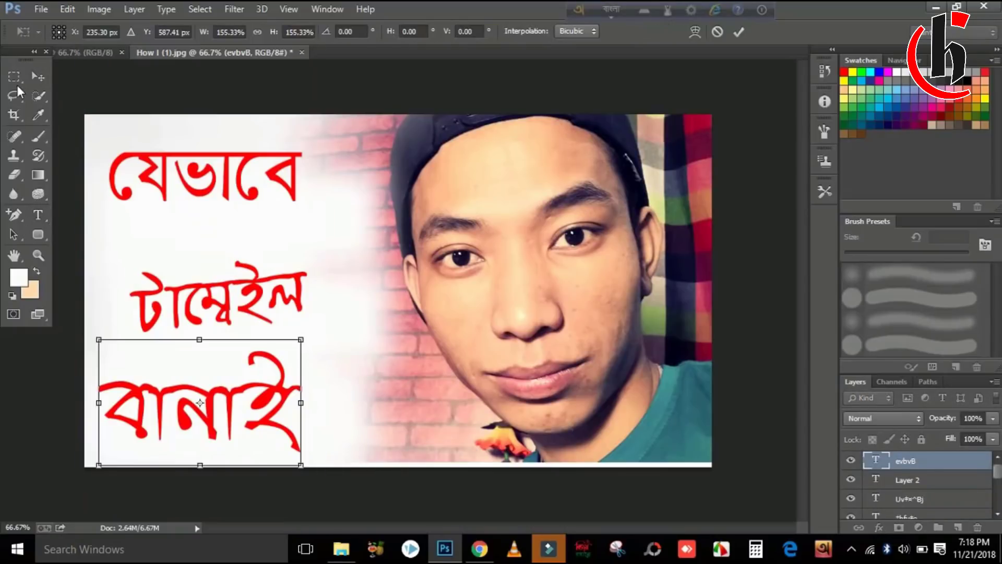
click(37, 76)
click(504, 213)
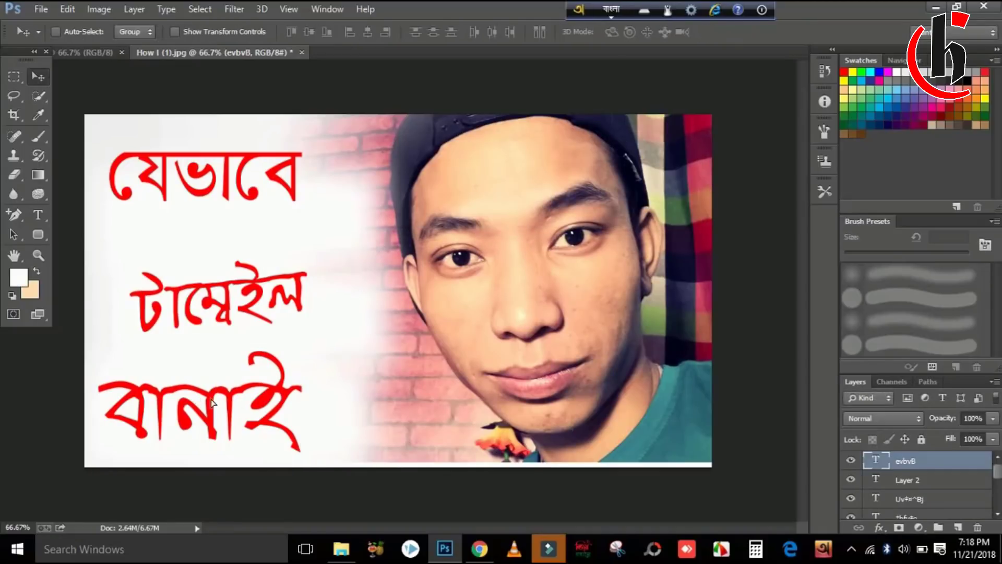
Step: Move the "বানাই" line up and to the right, and shift the "যেভাবে" line down and right to tighten the text stack
drag(212, 402, 240, 389)
right_click(201, 183)
click(231, 185)
drag(233, 188, 272, 223)
drag(282, 379, 264, 373)
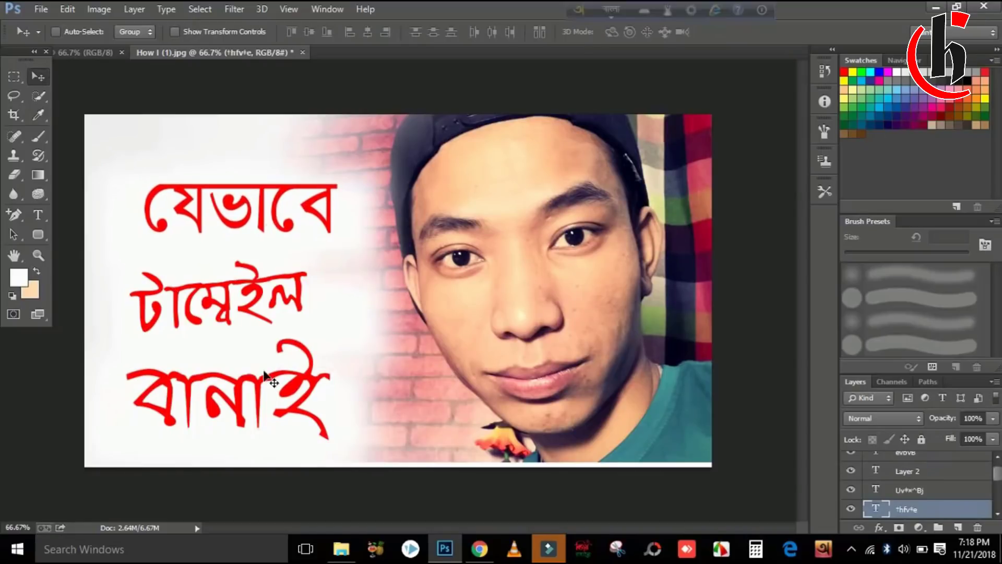